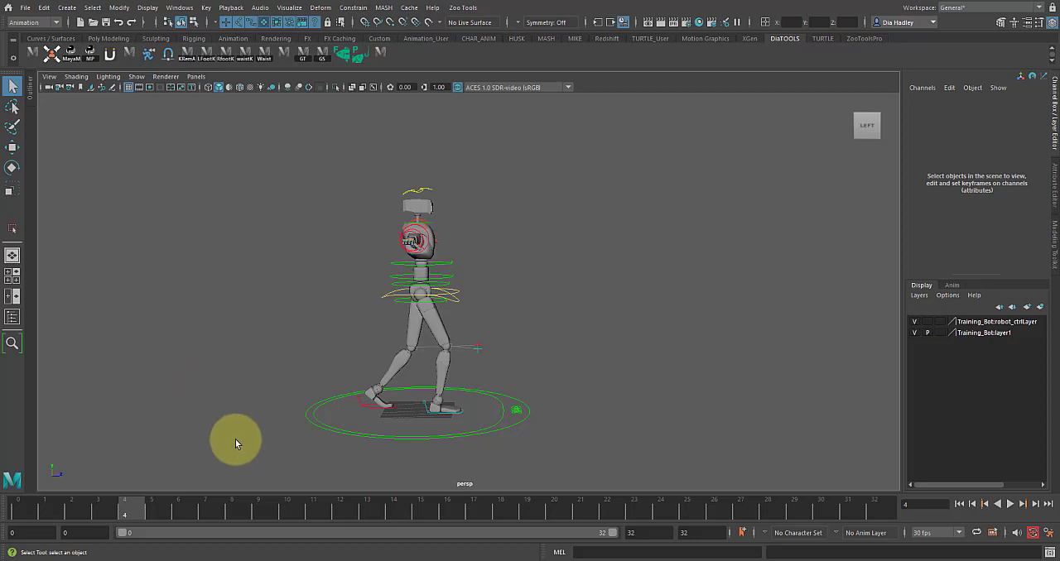
# - Open the left foot IK control's animation curves and isolate its Translate Z curve
pyautogui.click(371, 405)
pyautogui.press('space')
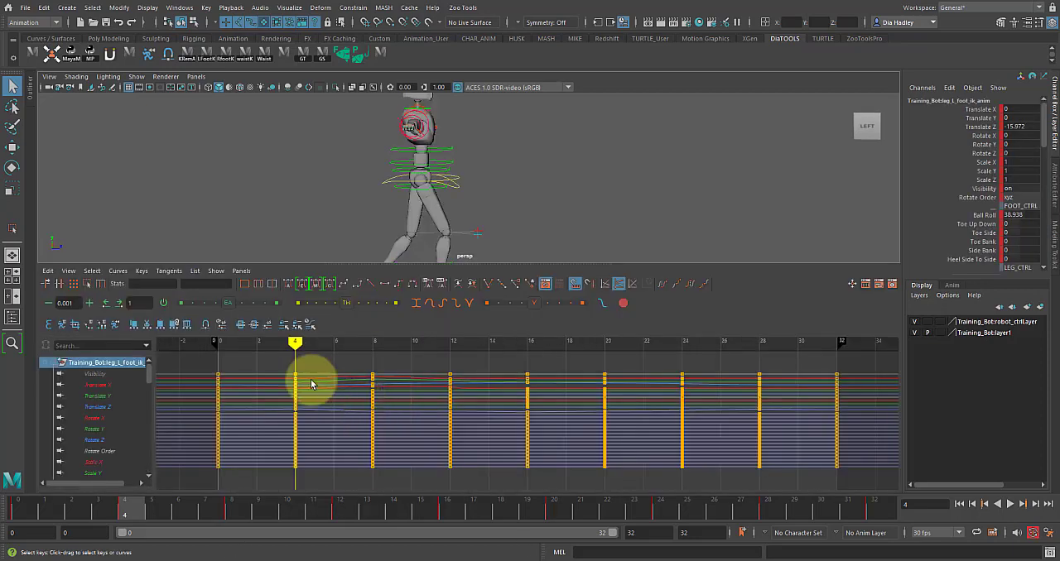
pyautogui.click(97, 410)
pyautogui.keyDown('alt'); pyautogui.moveTo(341, 264); pyautogui.dragTo(361, 192, button='middle'); pyautogui.keyUp('alt')
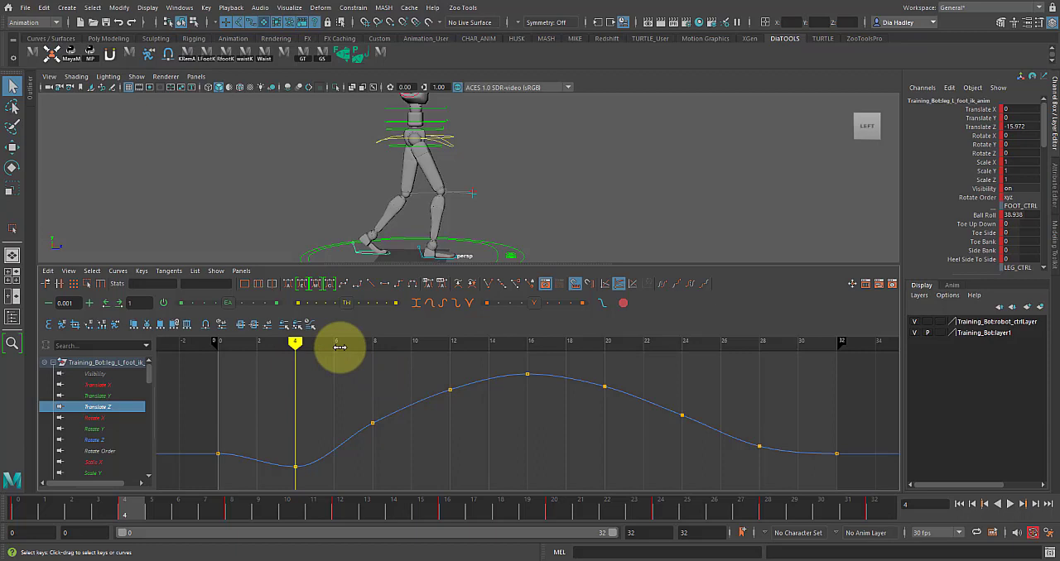
# - Scrub through the walk cycle and delete the left foot's Translate Z keys at frames 20, 24 and 28
pyautogui.moveTo(125, 508)
pyautogui.mouseDown()
pyautogui.moveTo(0, 505)
pyautogui.moveTo(224, 535)
pyautogui.moveTo(461, 540)
pyautogui.moveTo(445, 518)
pyautogui.moveTo(478, 514)
pyautogui.moveTo(878, 534)
pyautogui.mouseUp()
pyautogui.moveTo(589, 367); pyautogui.dragTo(781, 477)
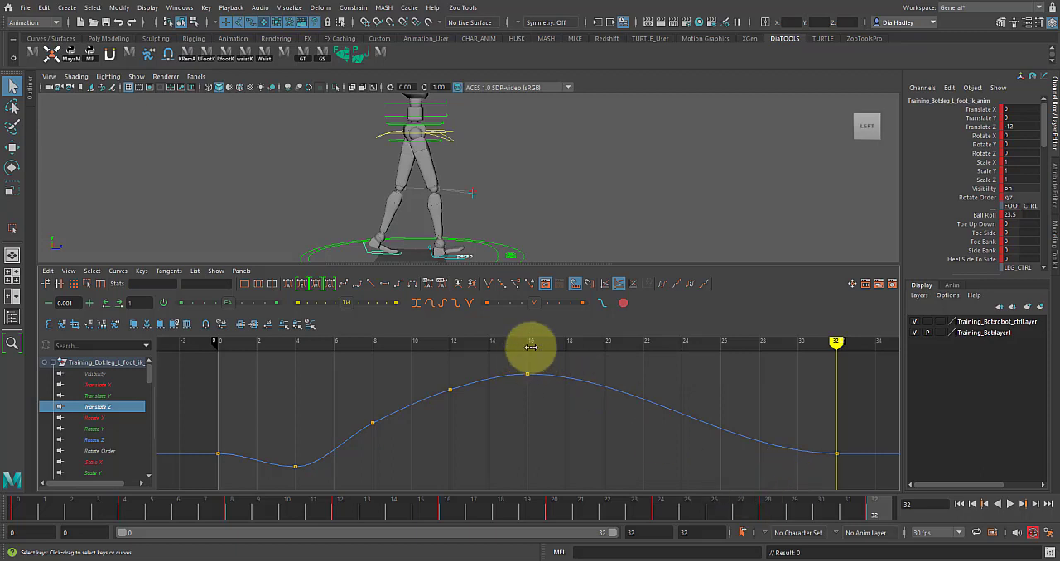
# - Break the left foot's Translate Z tangents at frames 16 and 32 and make the curve segment between those keys linear
pyautogui.click(527, 348)
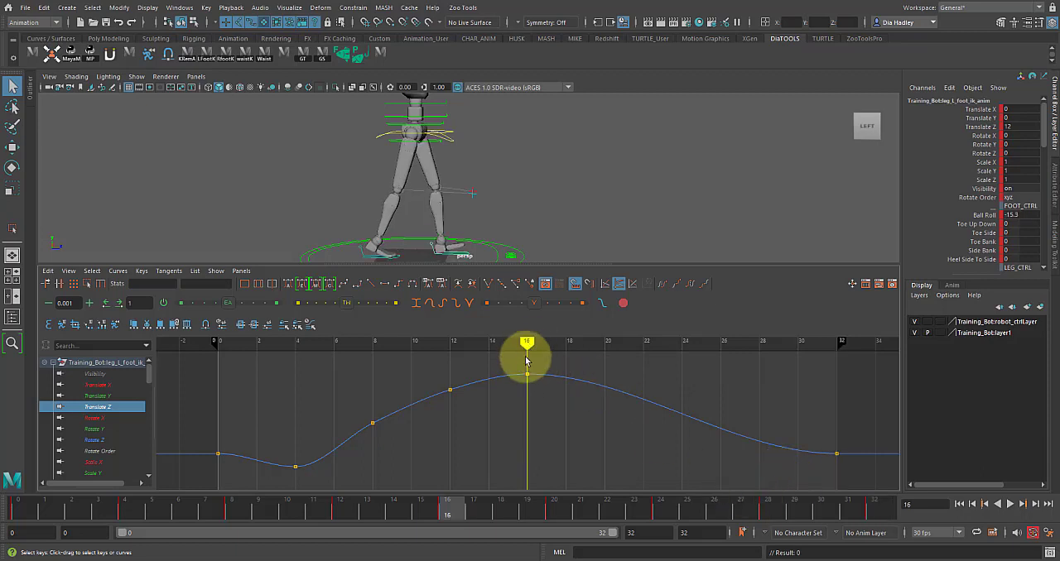
pyautogui.moveTo(520, 364); pyautogui.dragTo(536, 399)
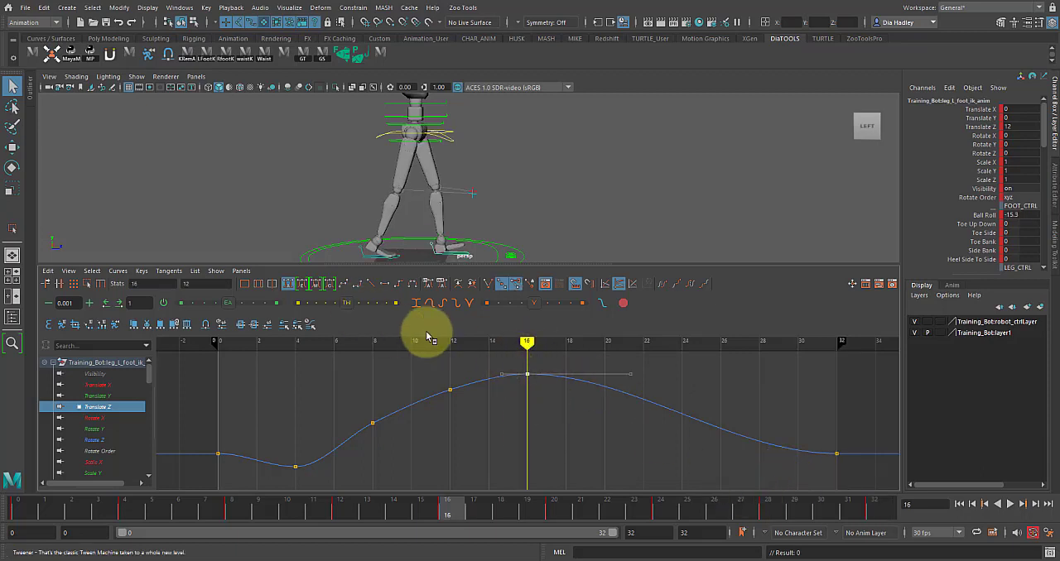
pyautogui.click(489, 287)
pyautogui.moveTo(736, 407); pyautogui.dragTo(847, 457)
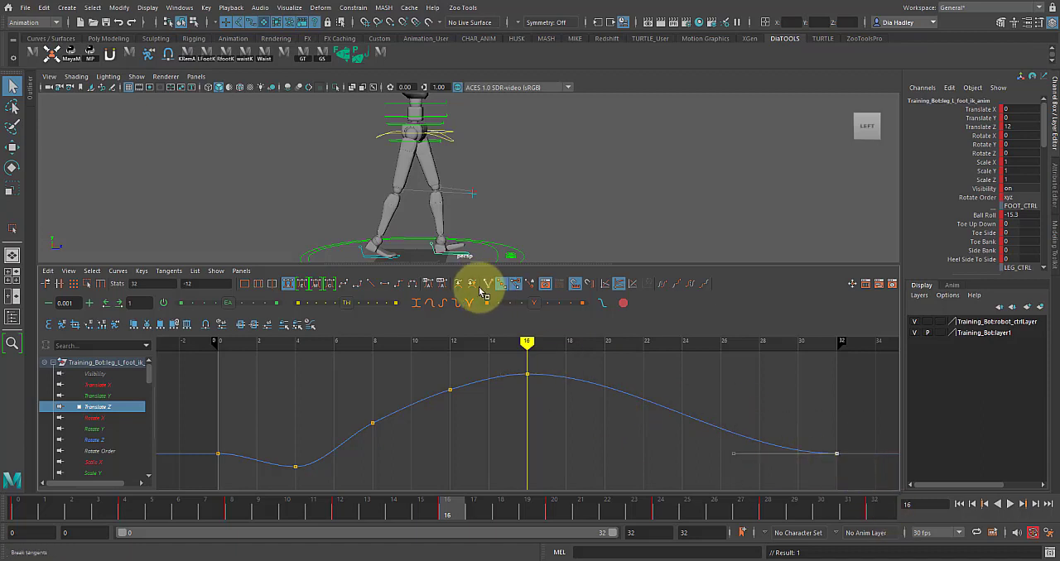
pyautogui.moveTo(498, 361); pyautogui.dragTo(561, 419)
pyautogui.moveTo(598, 366); pyautogui.dragTo(669, 434)
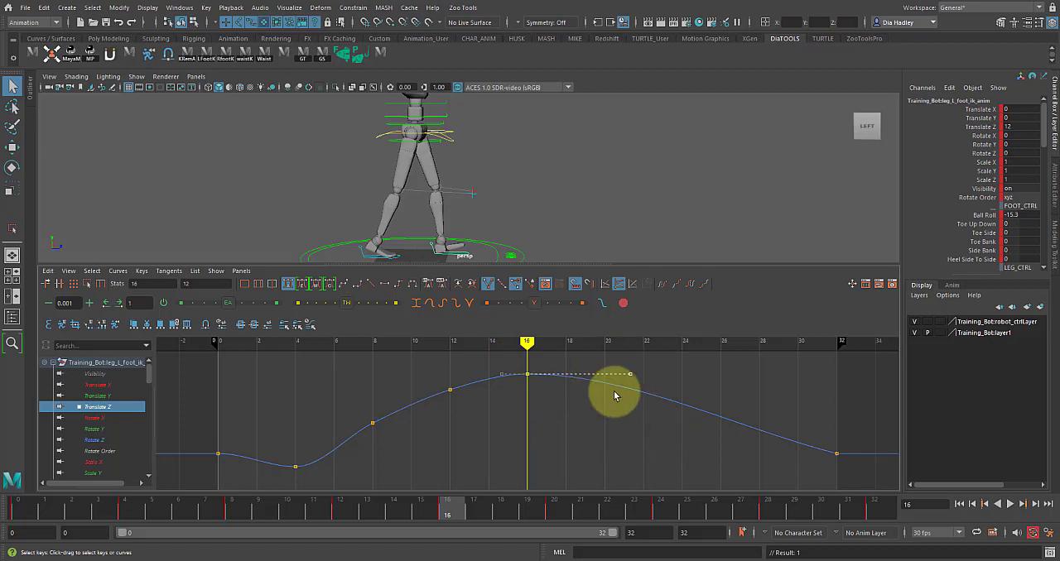
pyautogui.moveTo(627, 365); pyautogui.dragTo(616, 427, button='middle')
pyautogui.hotkey('ctrl', 'z')
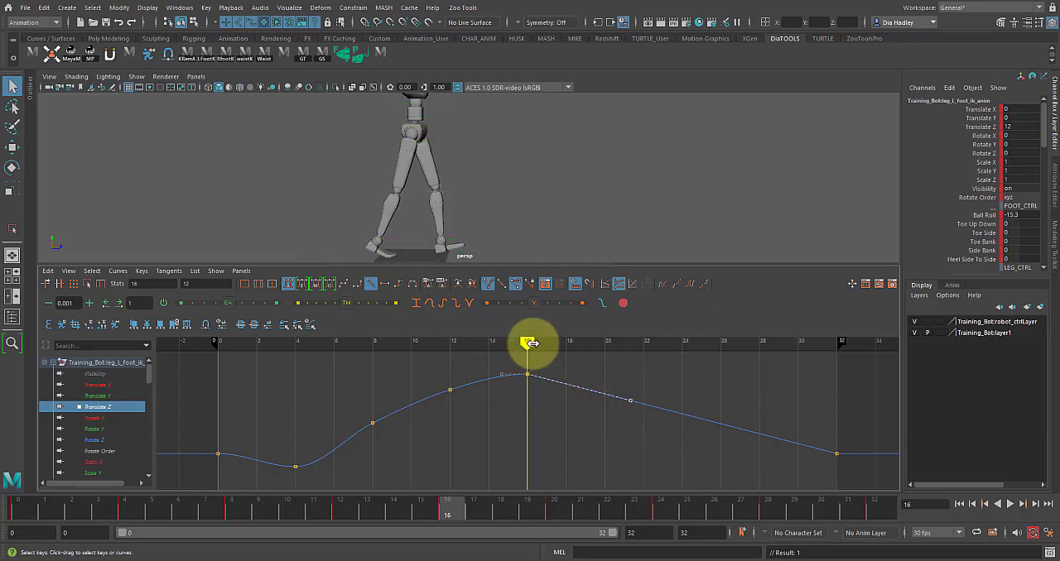
# - Set the pre- and post-infinity of the left foot's Translate Z curve to cycle with offset
pyautogui.moveTo(207, 425); pyautogui.dragTo(245, 476)
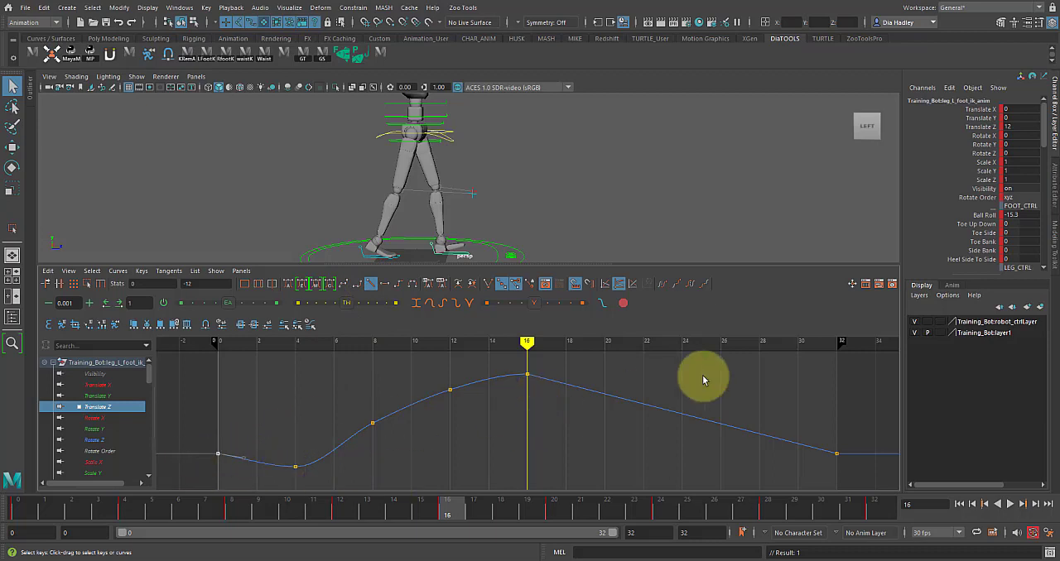
pyautogui.click(706, 283)
pyautogui.click(677, 283)
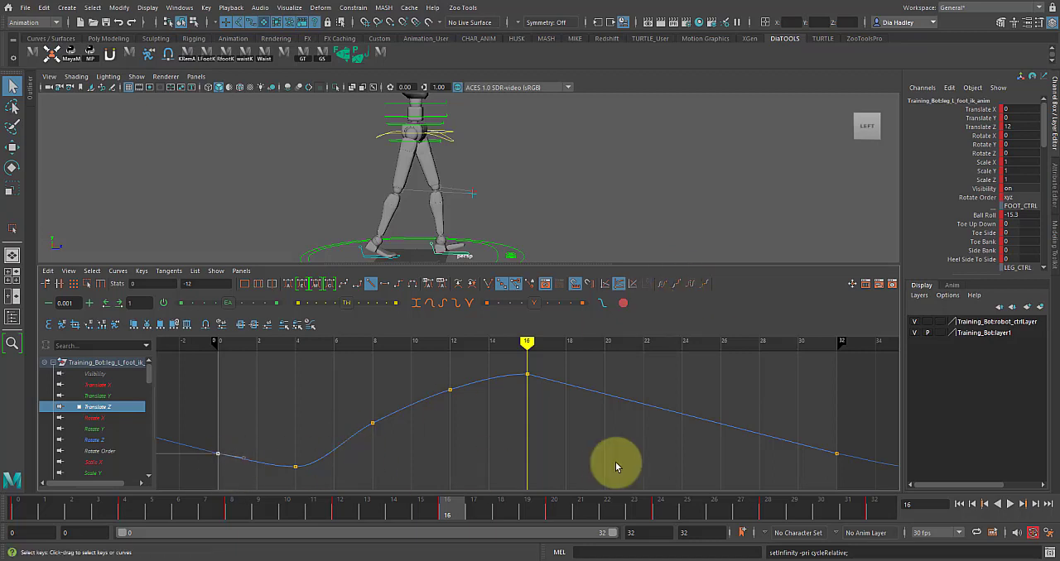
# - Try to adjust the left foot's outer Translate Z tangents at frames 32 and 0, undoing each edit
pyautogui.keyDown('alt'); pyautogui.moveTo(816, 437); pyautogui.dragTo(655, 404, button='middle'); pyautogui.keyUp('alt')
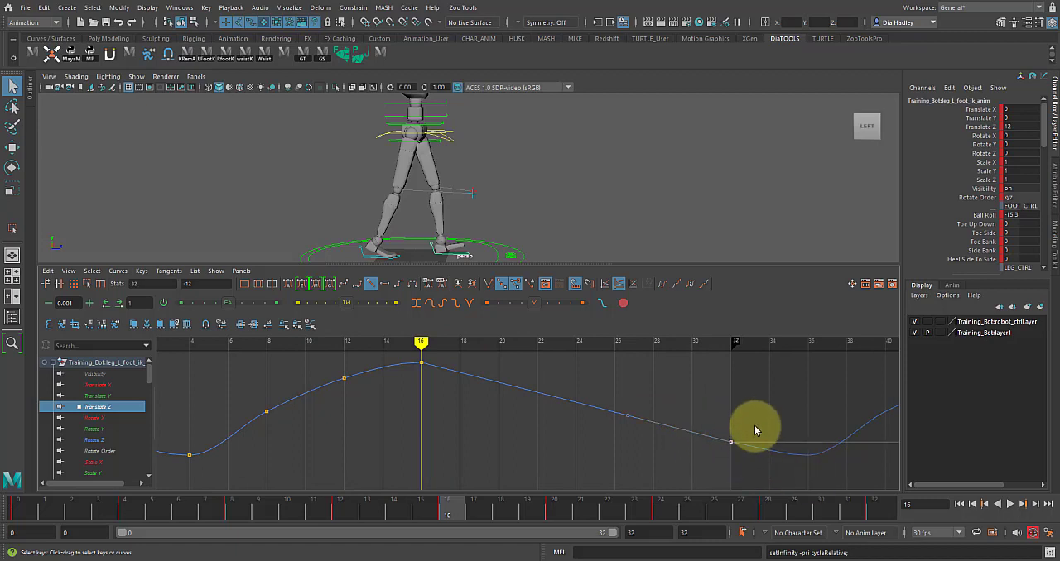
pyautogui.keyDown('alt'); pyautogui.moveTo(770, 440); pyautogui.dragTo(642, 417, button='middle'); pyautogui.keyUp('alt')
pyautogui.moveTo(781, 399); pyautogui.dragTo(800, 454)
pyautogui.moveTo(769, 454); pyautogui.dragTo(731, 458, button='middle')
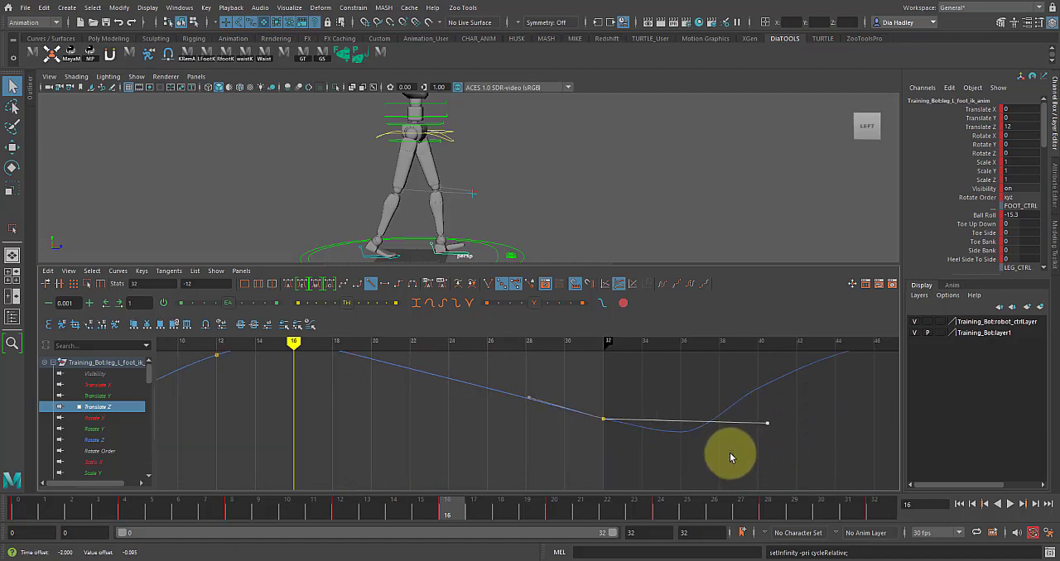
pyautogui.hotkey('ctrl', 'z')
pyautogui.keyDown('alt'); pyautogui.moveTo(369, 443); pyautogui.dragTo(656, 435, button='middle'); pyautogui.keyUp('alt')
pyautogui.moveTo(263, 399); pyautogui.dragTo(297, 435)
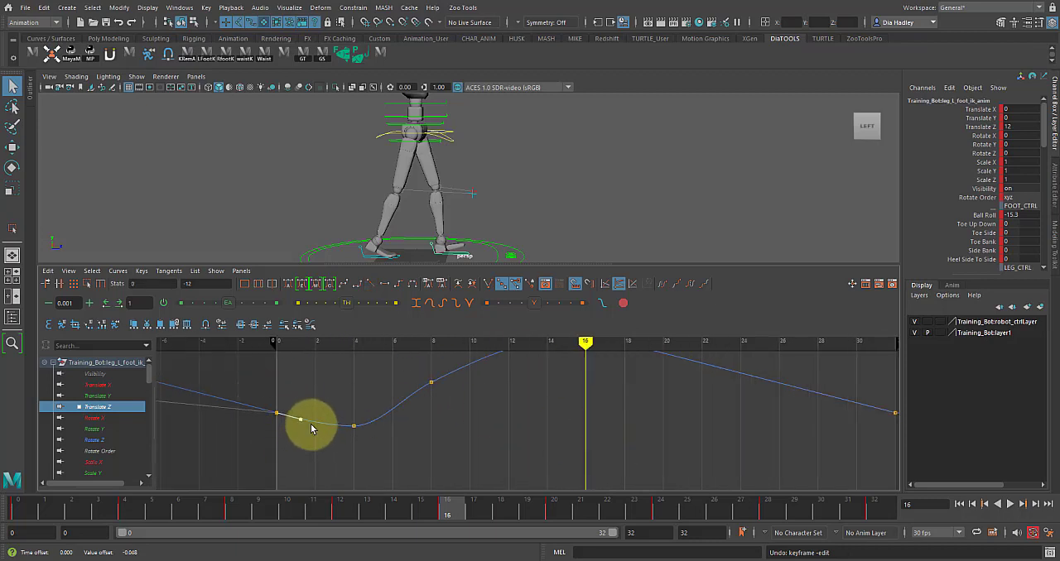
pyautogui.hotkey('ctrl', 'z')
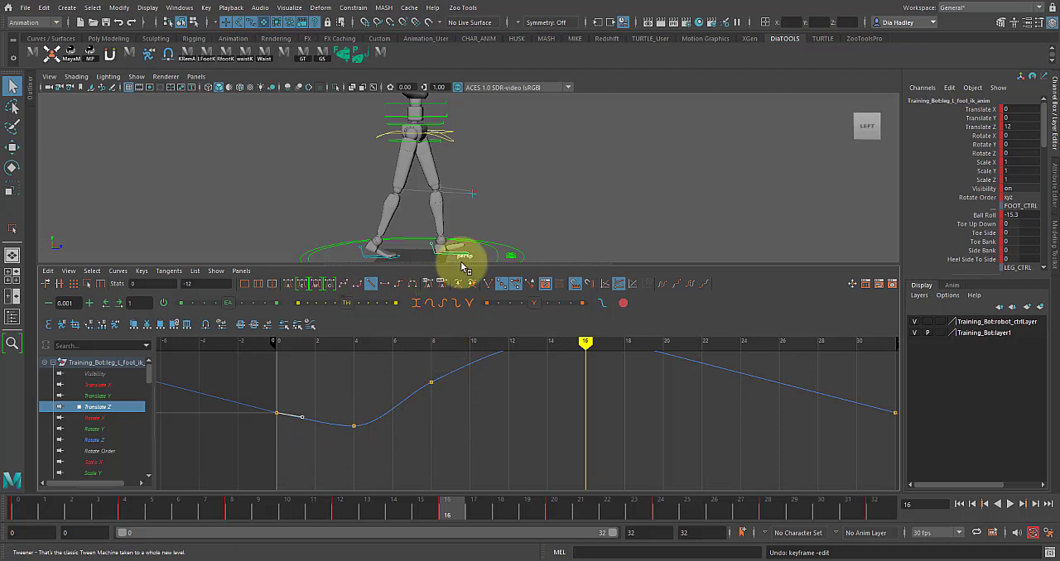
# - Select the right foot IK control and isolate its Translate Z curve
pyautogui.keyDown('alt'); pyautogui.moveTo(532, 234); pyautogui.dragTo(466, 239, button='right'); pyautogui.keyUp('alt')
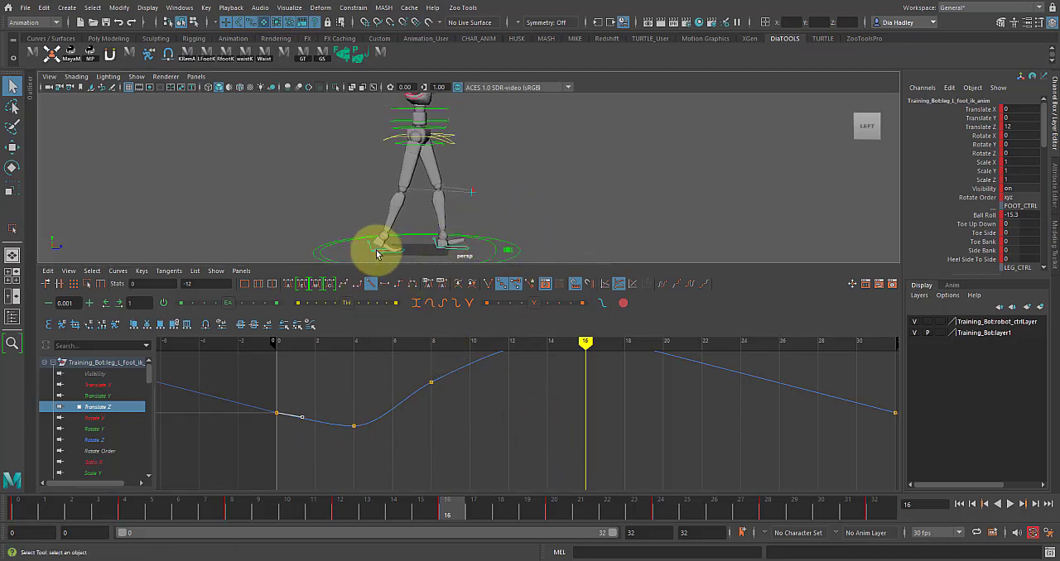
pyautogui.click(378, 253)
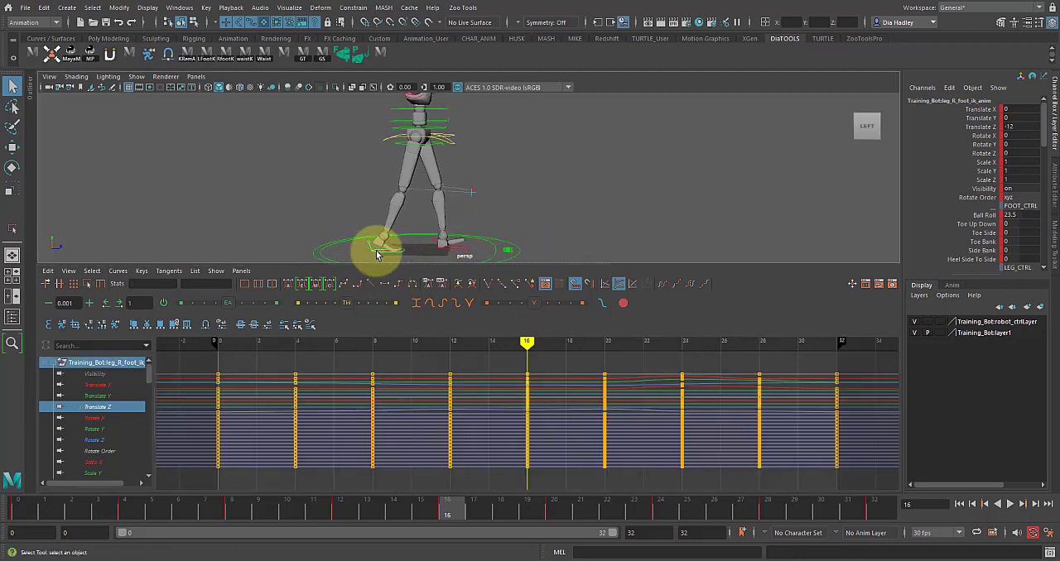
pyautogui.click(103, 409)
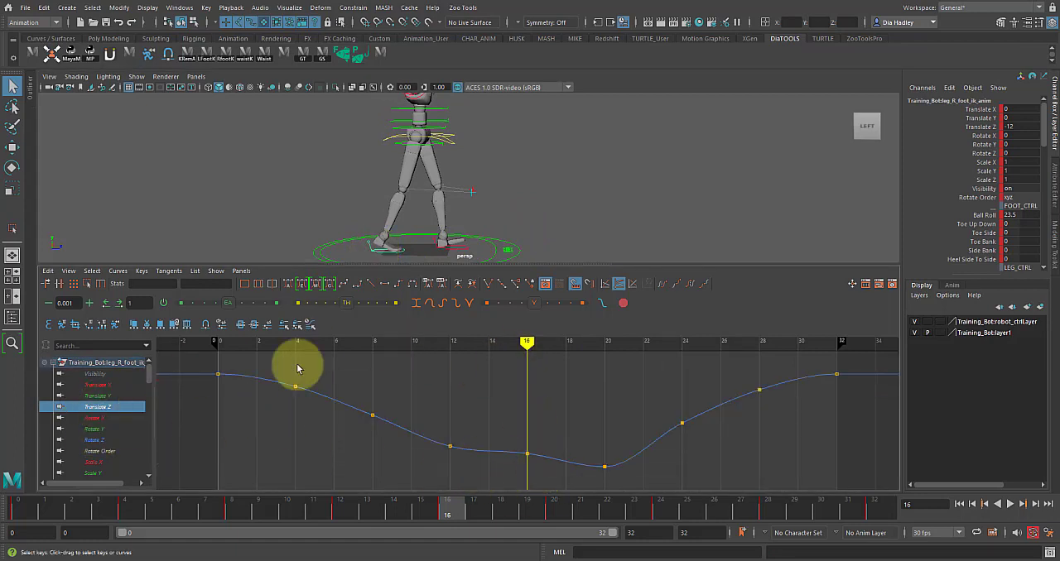
# - Delete the right foot's Translate Z keys at frames 4, 8 and 12
pyautogui.click(229, 341)
pyautogui.moveTo(237, 342); pyautogui.dragTo(533, 388)
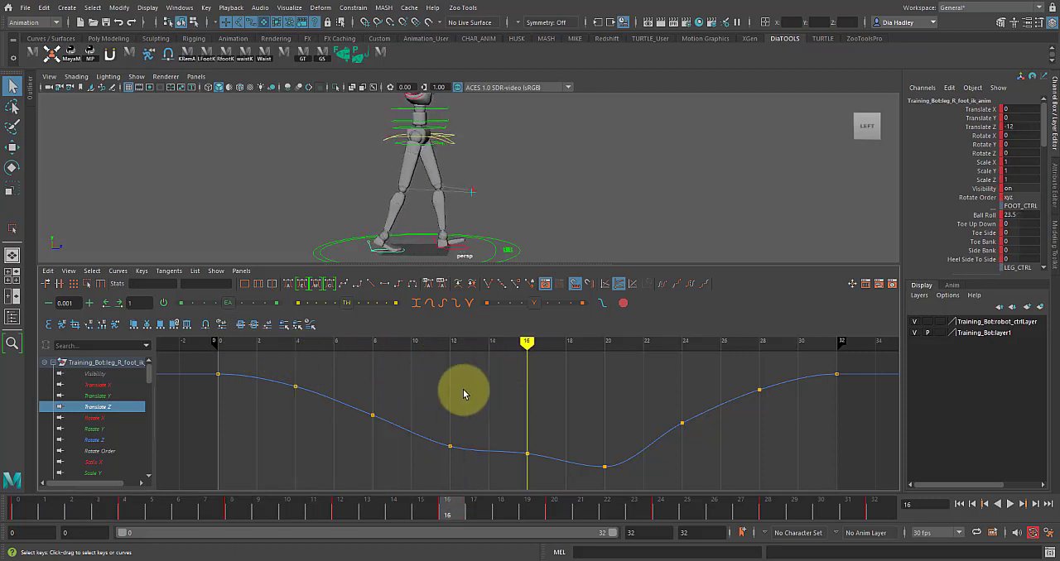
pyautogui.moveTo(486, 422); pyautogui.dragTo(414, 500)
pyautogui.moveTo(282, 375); pyautogui.dragTo(457, 491)
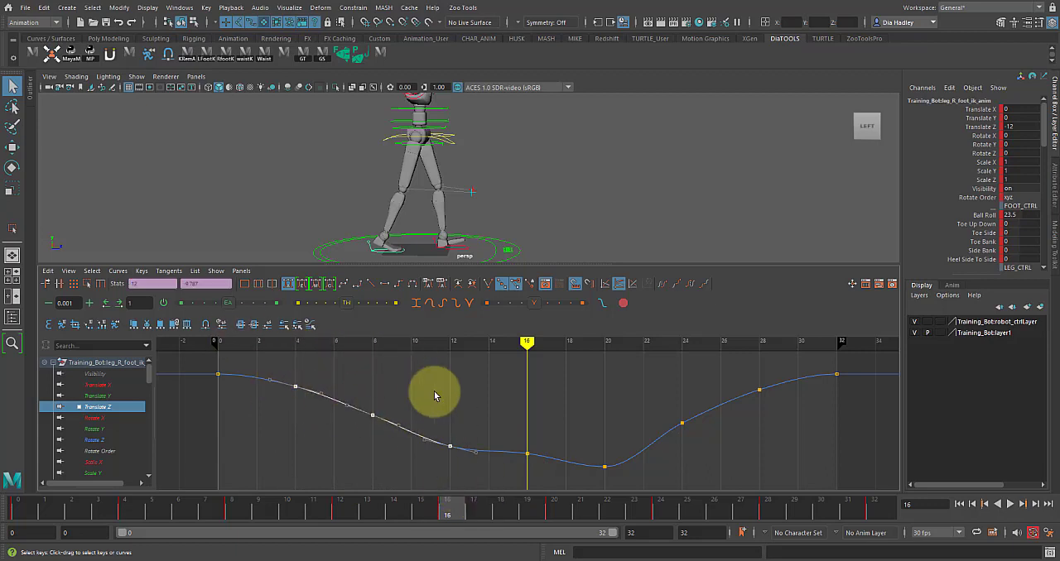
pyautogui.press('Delete')
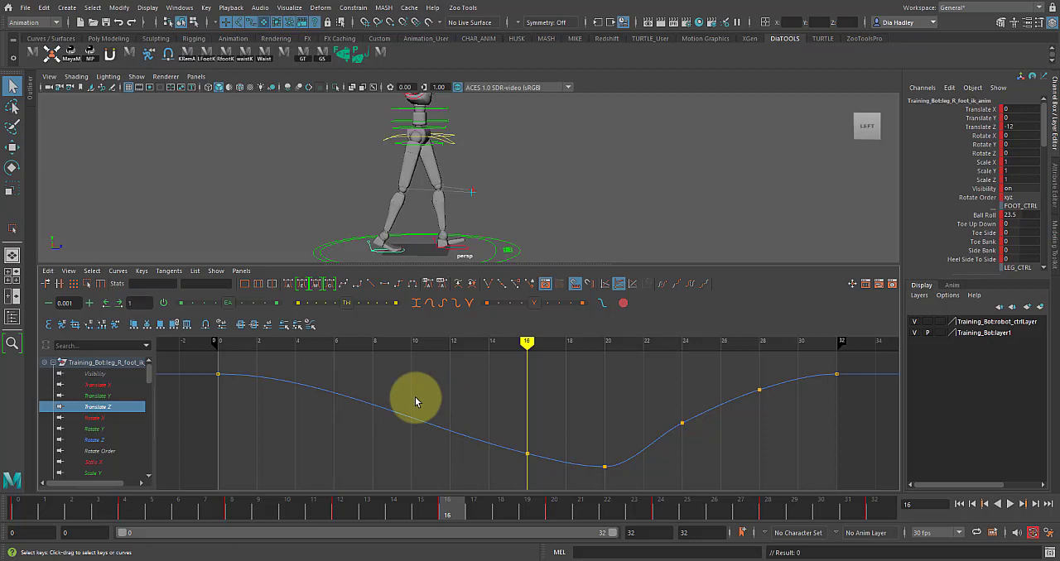
# - Make the right foot's Translate Z tangent leaving the frame 0 key linear toward the frame 16 key
pyautogui.moveTo(222, 363); pyautogui.dragTo(230, 402)
pyautogui.click(370, 284)
pyautogui.moveTo(503, 431); pyautogui.dragTo(582, 473)
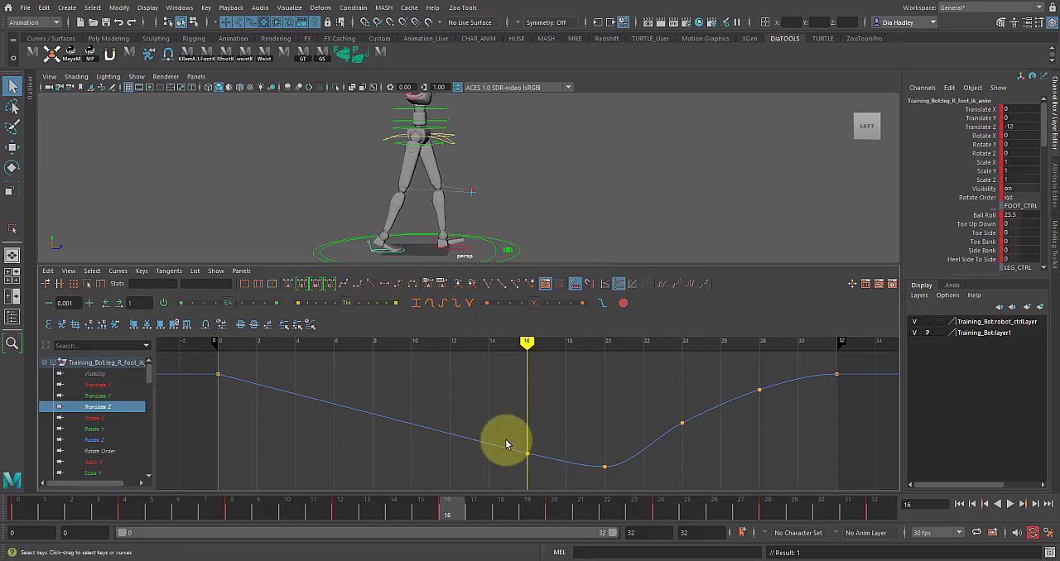
pyautogui.moveTo(555, 459); pyautogui.dragTo(550, 447, button='middle')
pyautogui.hotkey('ctrl', 'z')
# - Make the right foot's incoming Translate Z tangent at frame 16 linear and lower its outgoing tangent to continue the same slope
pyautogui.moveTo(526, 344); pyautogui.dragTo(507, 356)
pyautogui.click(543, 388)
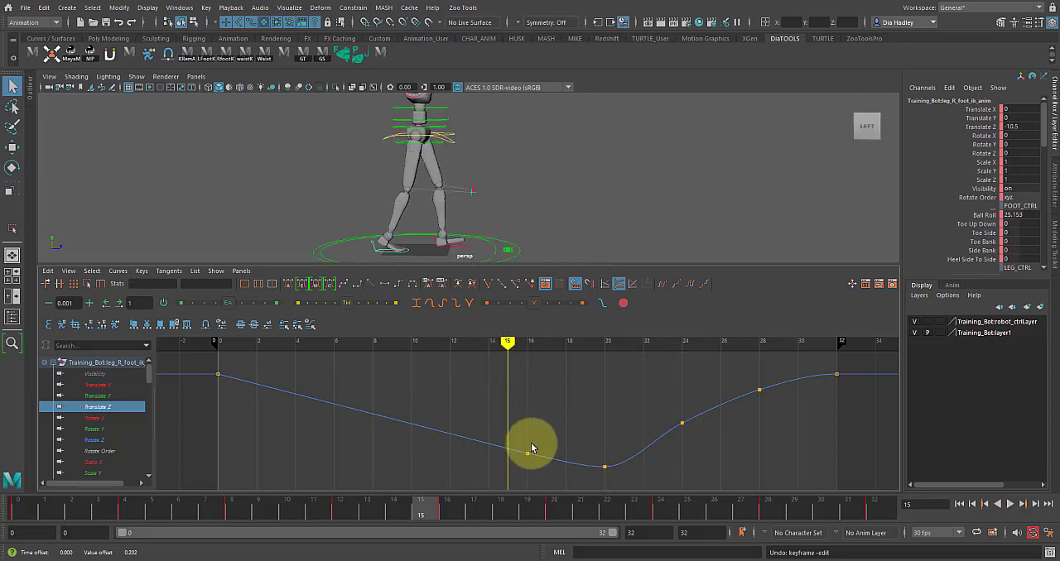
pyautogui.scroll(6, 530, 450)
pyautogui.keyDown('alt'); pyautogui.moveTo(510, 453); pyautogui.dragTo(498, 314, button='middle'); pyautogui.keyUp('alt')
pyautogui.keyDown('alt'); pyautogui.moveTo(530, 430); pyautogui.dragTo(513, 402, button='middle'); pyautogui.keyUp('alt')
pyautogui.click(499, 432)
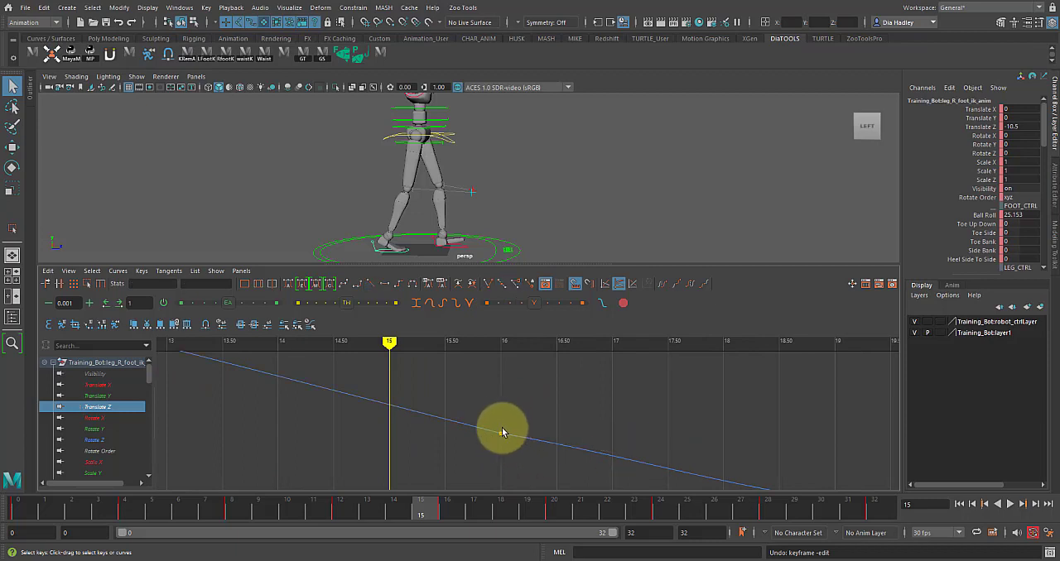
pyautogui.keyDown('alt'); pyautogui.moveTo(543, 449); pyautogui.dragTo(535, 438, button='middle'); pyautogui.keyUp('alt')
pyautogui.moveTo(477, 403); pyautogui.dragTo(517, 454)
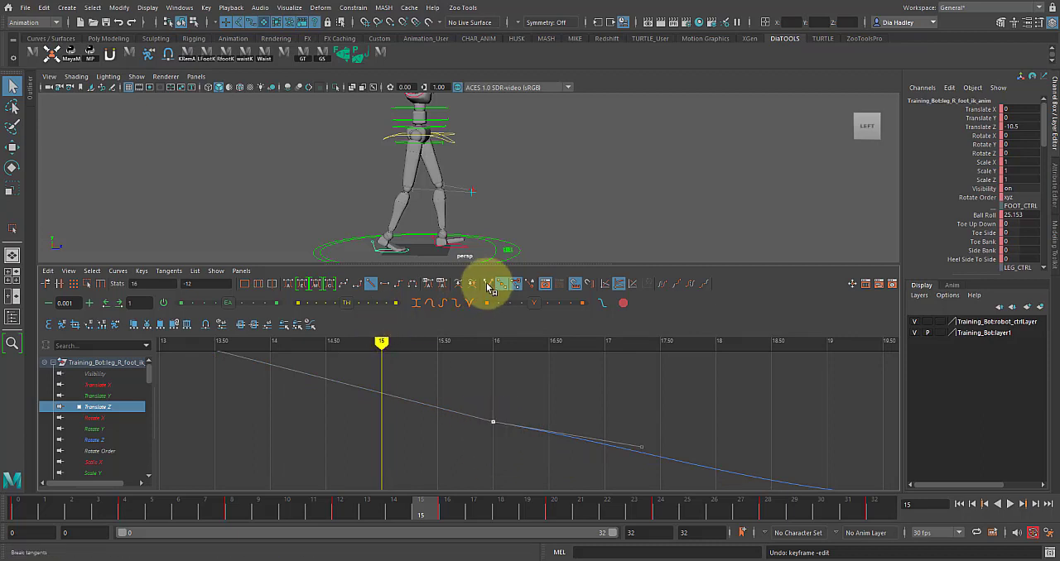
pyautogui.click(370, 285)
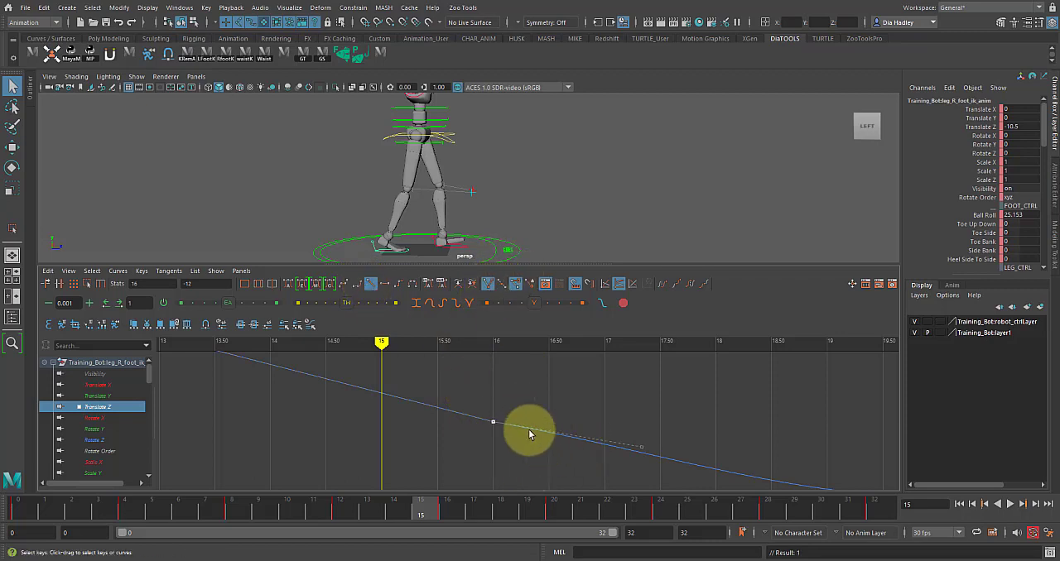
pyautogui.moveTo(582, 400); pyautogui.dragTo(668, 497)
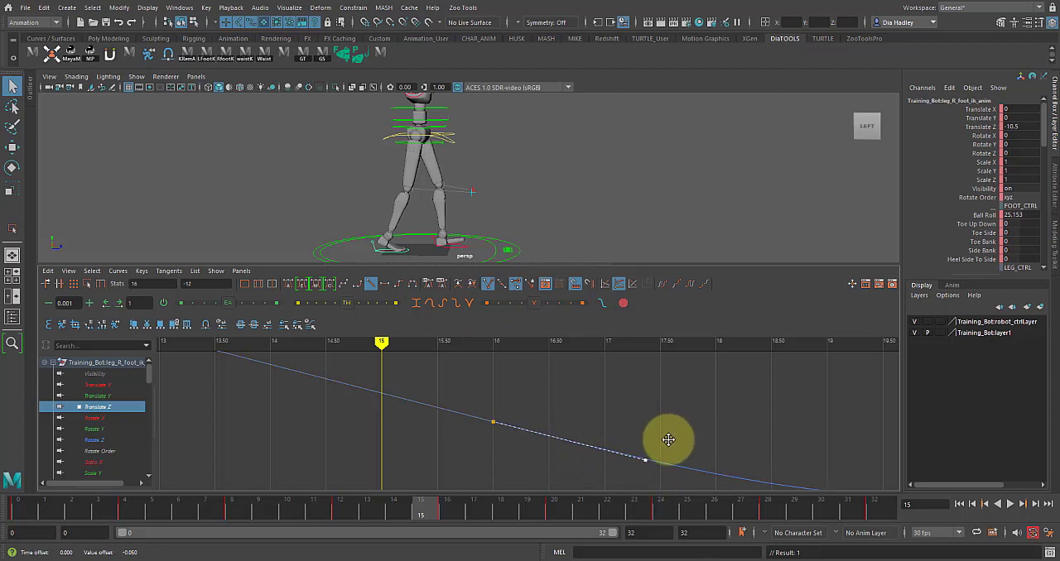
pyautogui.click(470, 399)
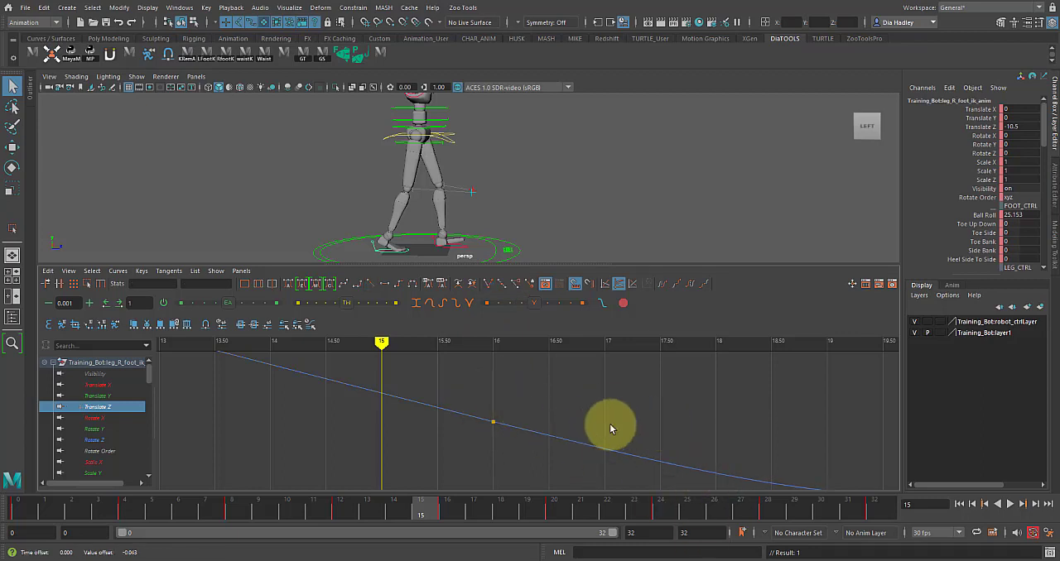
# - Play back the walk cycle to check the feet's motion, then stop it
pyautogui.scroll(-10, 602, 425)
pyautogui.moveTo(544, 366)
pyautogui.mouseDown()
pyautogui.moveTo(516, 348)
pyautogui.moveTo(480, 350)
pyautogui.moveTo(552, 367)
pyautogui.moveTo(425, 278)
pyautogui.mouseUp()
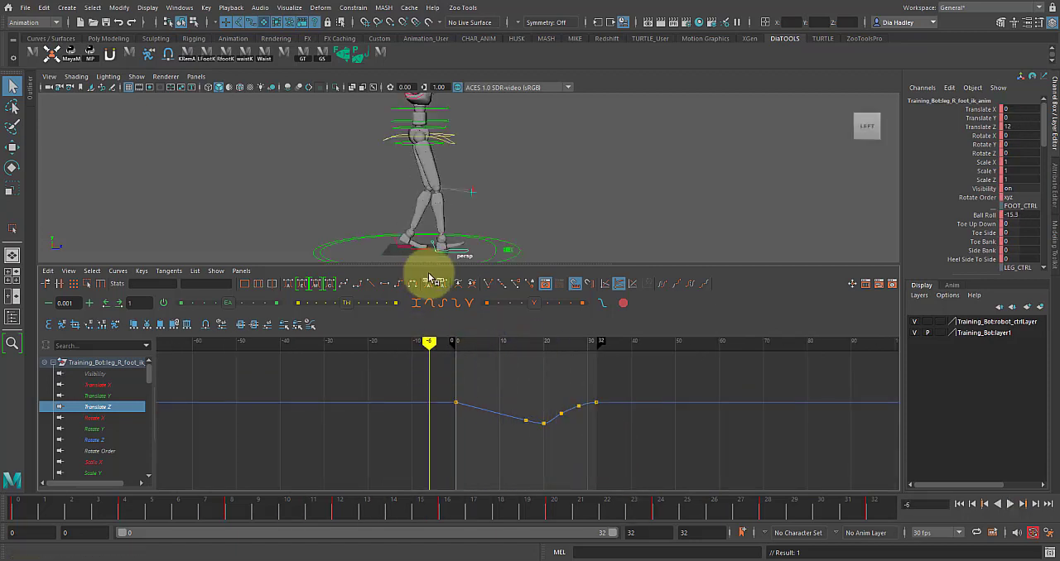
pyautogui.click(1012, 505)
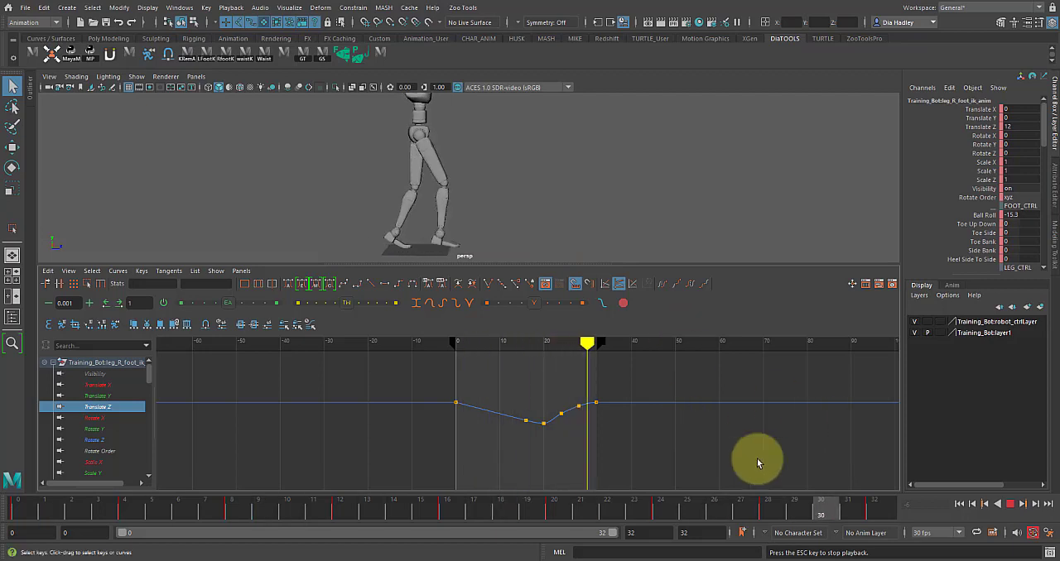
pyautogui.click(1011, 503)
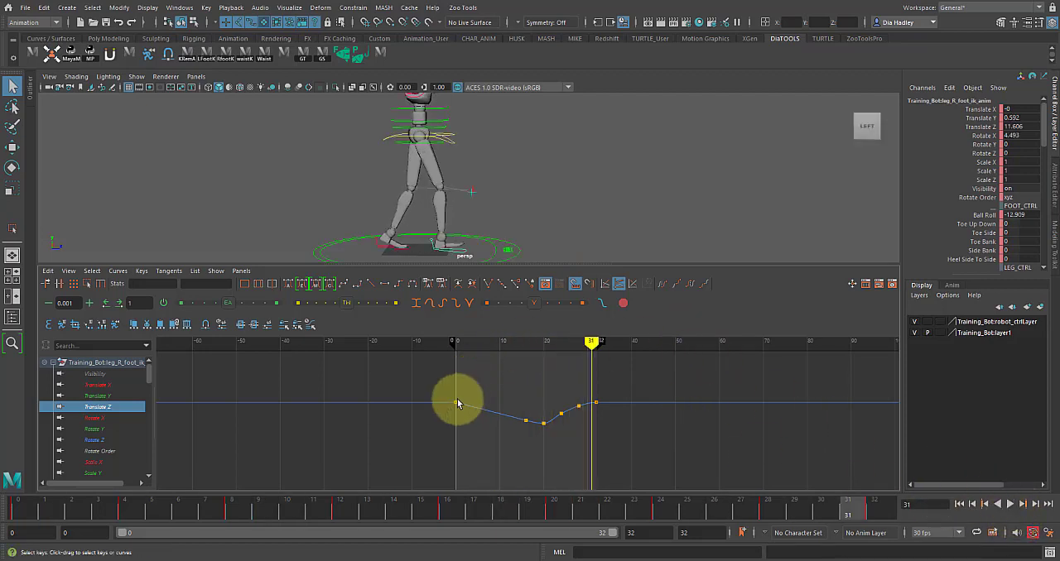
# - Copy the right foot's Translate Z keys at frames 0 and 16
pyautogui.press('f')
pyautogui.moveTo(362, 371); pyautogui.dragTo(527, 451)
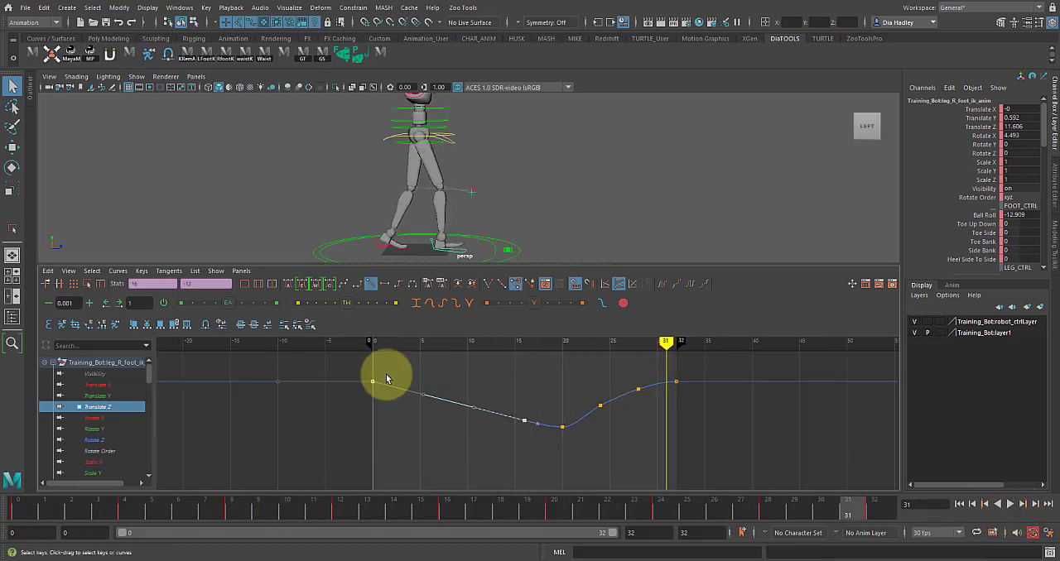
pyautogui.scroll(5, 530, 414)
pyautogui.scroll(-6, 518, 414)
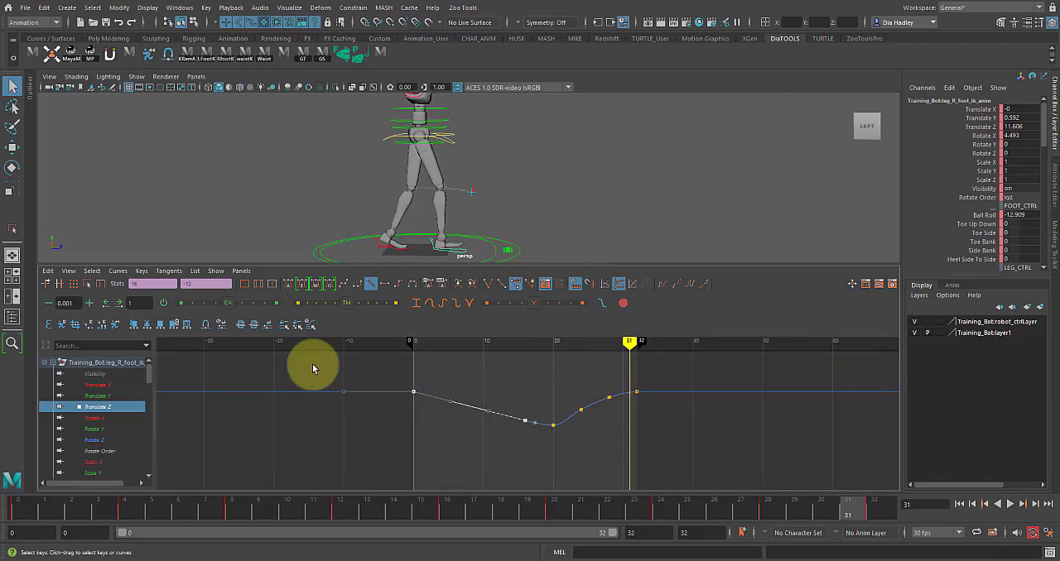
pyautogui.click(51, 274)
pyautogui.click(59, 321)
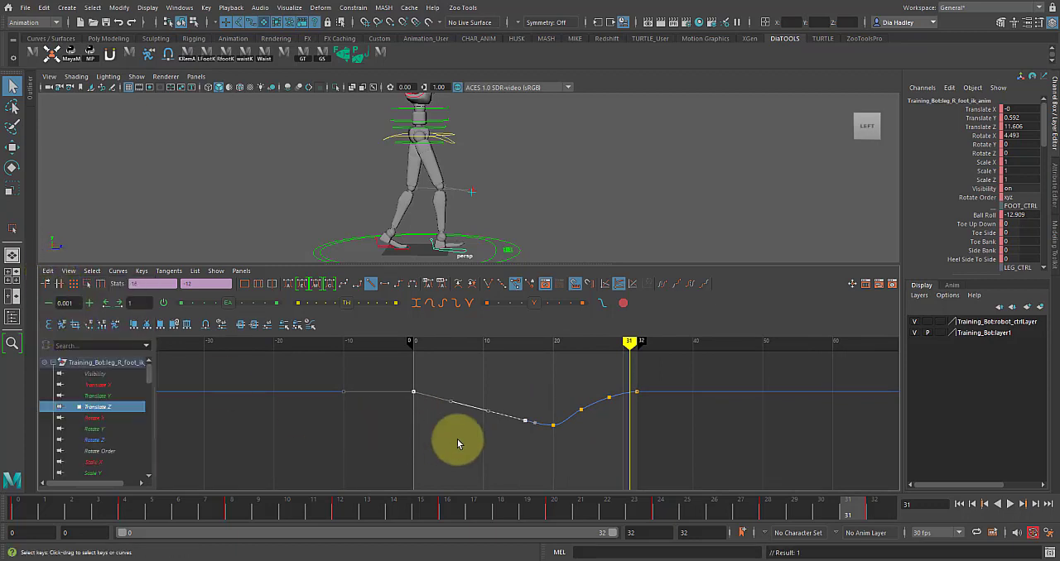
# - Select the character's inner root offset control and set a keyframe on it at frame 0
pyautogui.click(493, 244)
pyautogui.moveTo(520, 200)
pyautogui.keyDown('alt'); pyautogui.mouseDown()
pyautogui.moveTo(525, 220)
pyautogui.moveTo(517, 204)
pyautogui.mouseUp(); pyautogui.keyUp('alt')
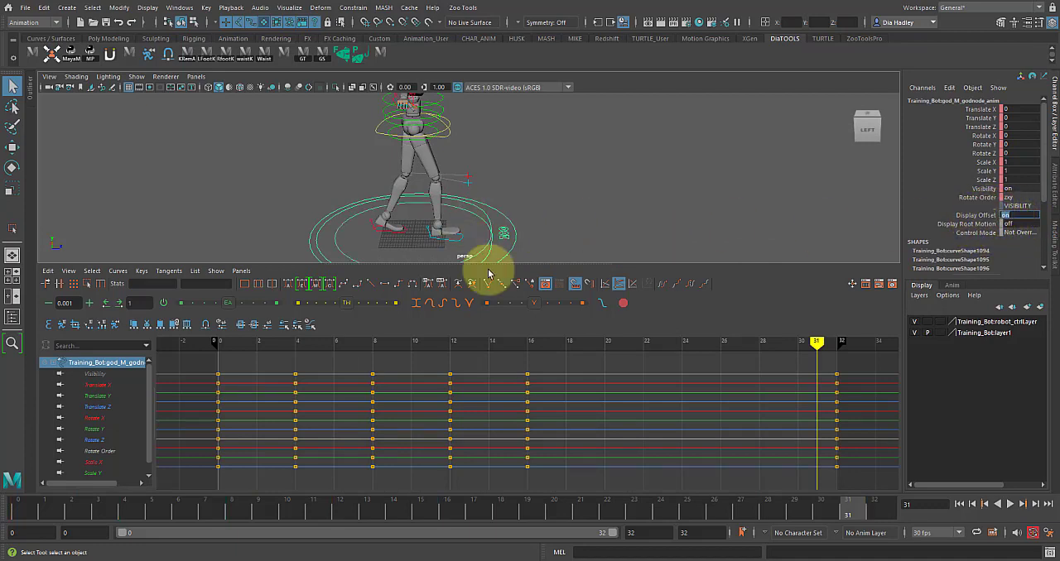
pyautogui.click(335, 229)
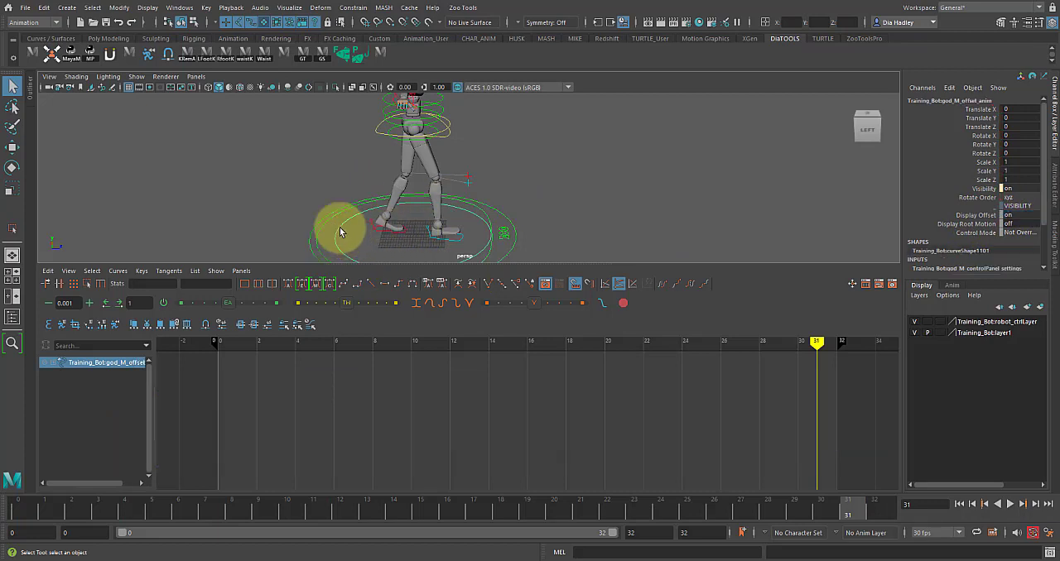
pyautogui.click(23, 513)
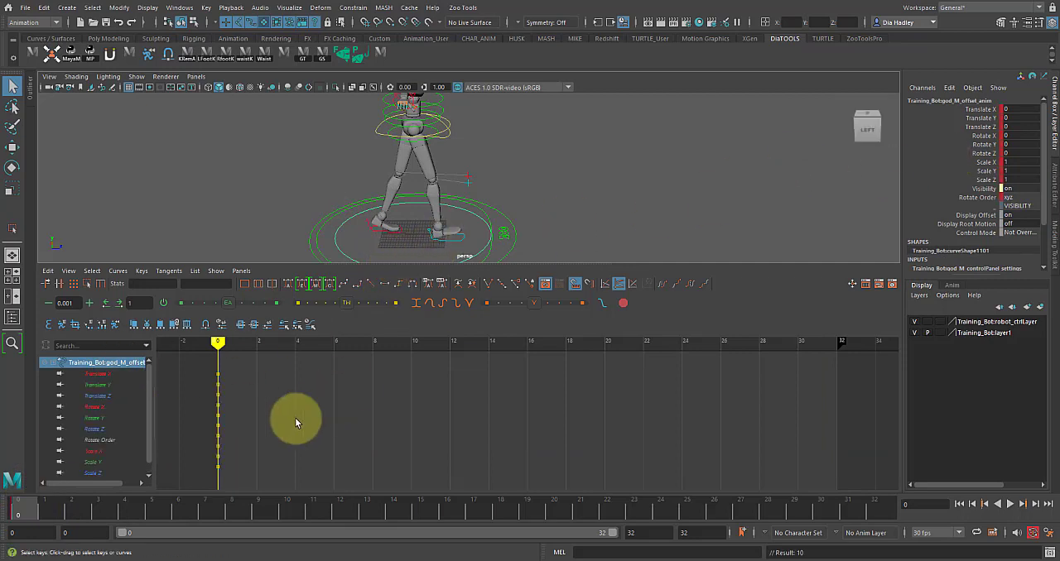
# - Paste Connect the copied foot keys onto the offset control's Translate Z channel at frame 0
pyautogui.click(96, 397)
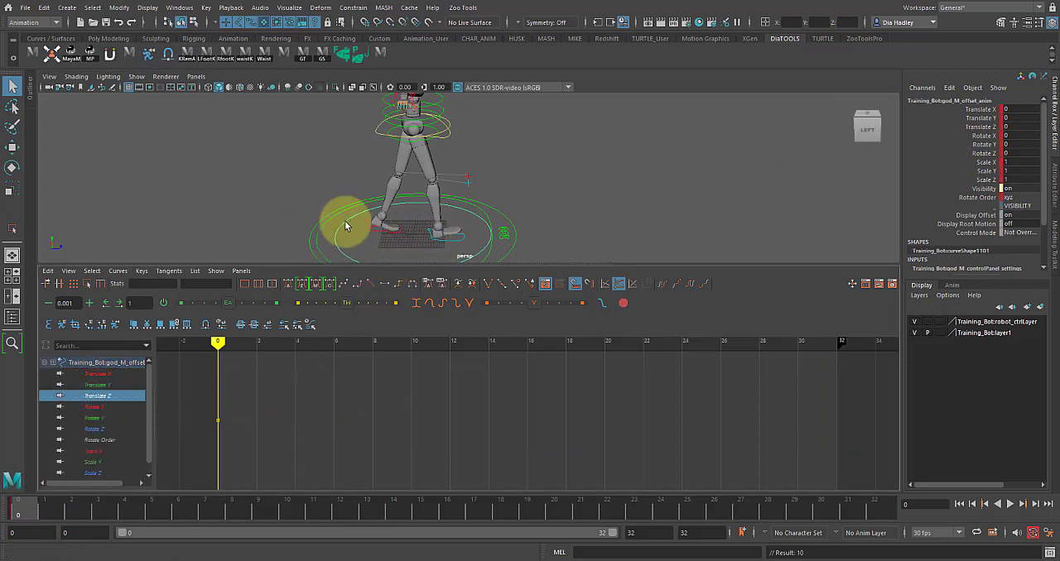
pyautogui.rightClick(22, 507)
pyautogui.moveTo(97, 322)
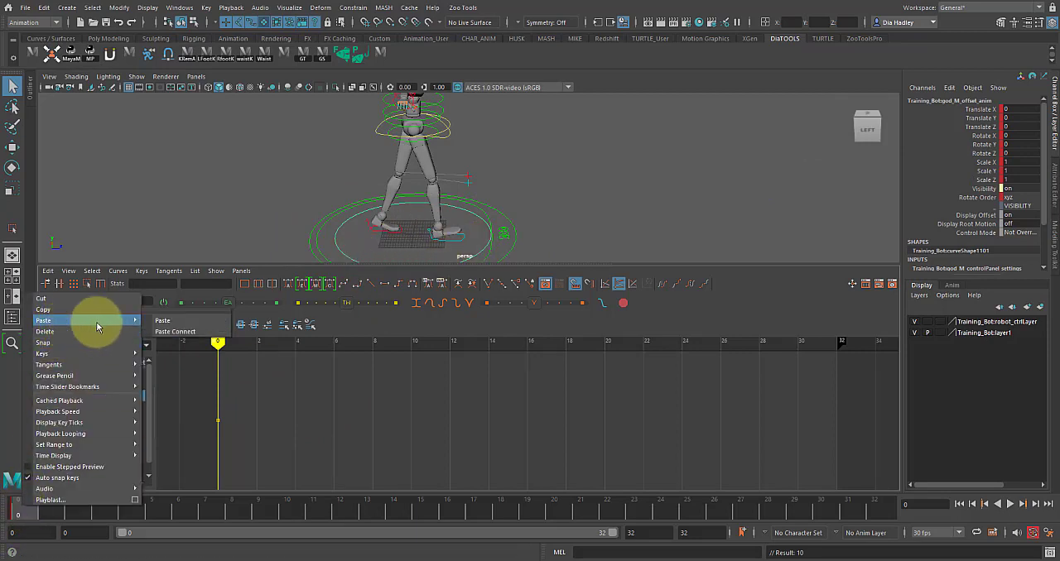
pyautogui.click(167, 334)
pyautogui.scroll(-8, 361, 407)
pyautogui.moveTo(426, 345); pyautogui.dragTo(433, 345)
pyautogui.moveTo(429, 341); pyautogui.dragTo(426, 341)
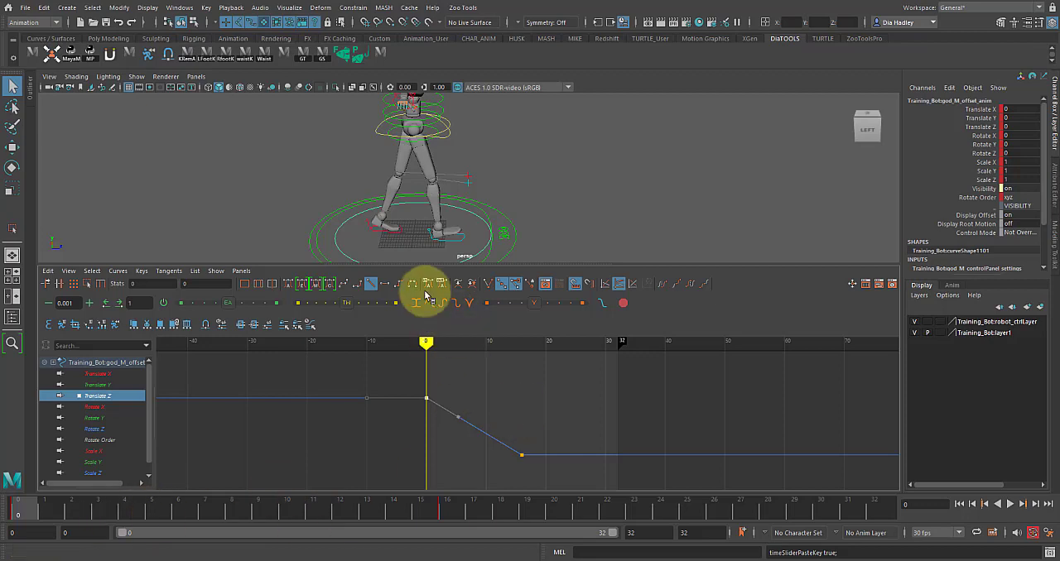
# - Play back and scrub the walk to check which direction the offset control carries the character
pyautogui.click(1011, 506)
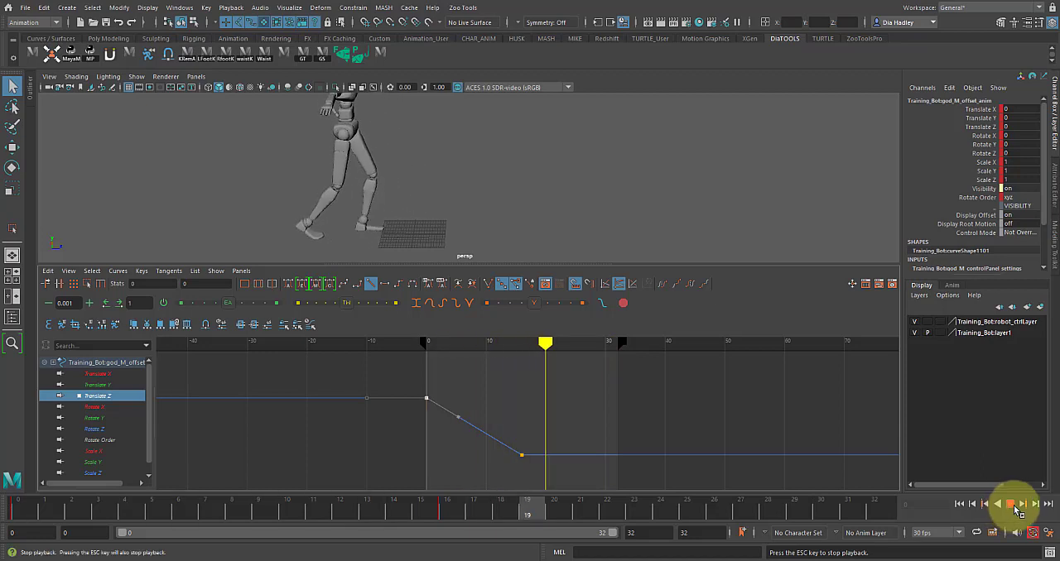
pyautogui.click(1011, 504)
pyautogui.moveTo(608, 344); pyautogui.dragTo(515, 398)
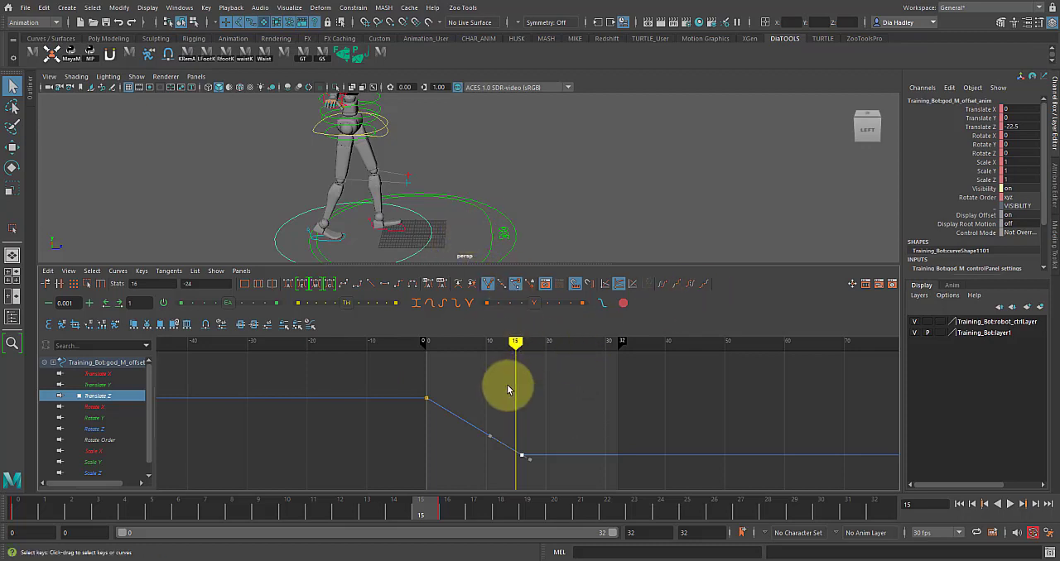
# - Set the pre- and post-infinity of the offset control's Translate Z curve to Cycle with Offset and scrub to check it
pyautogui.click(690, 286)
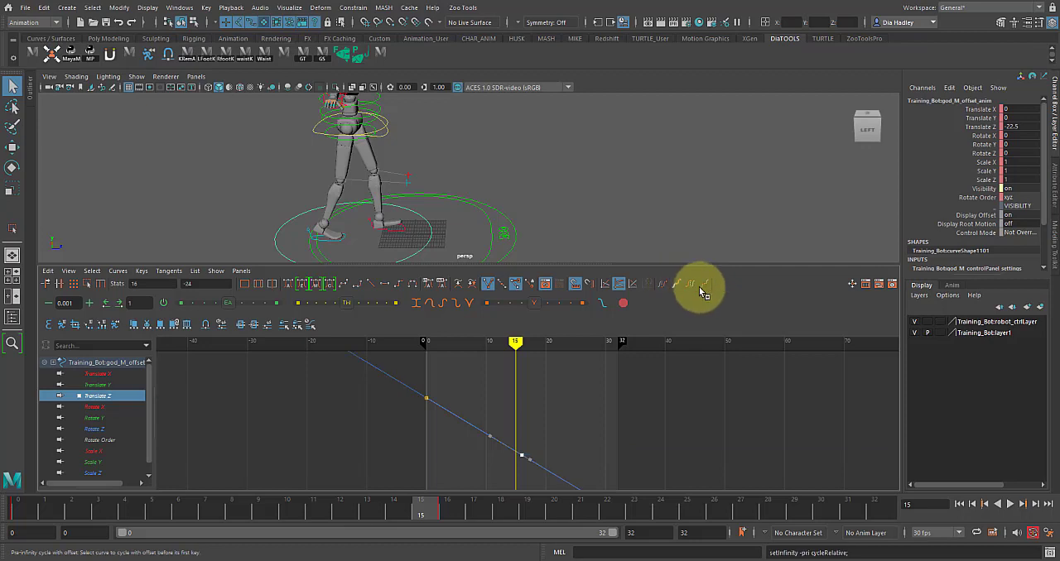
pyautogui.click(118, 271)
pyautogui.moveTo(138, 293)
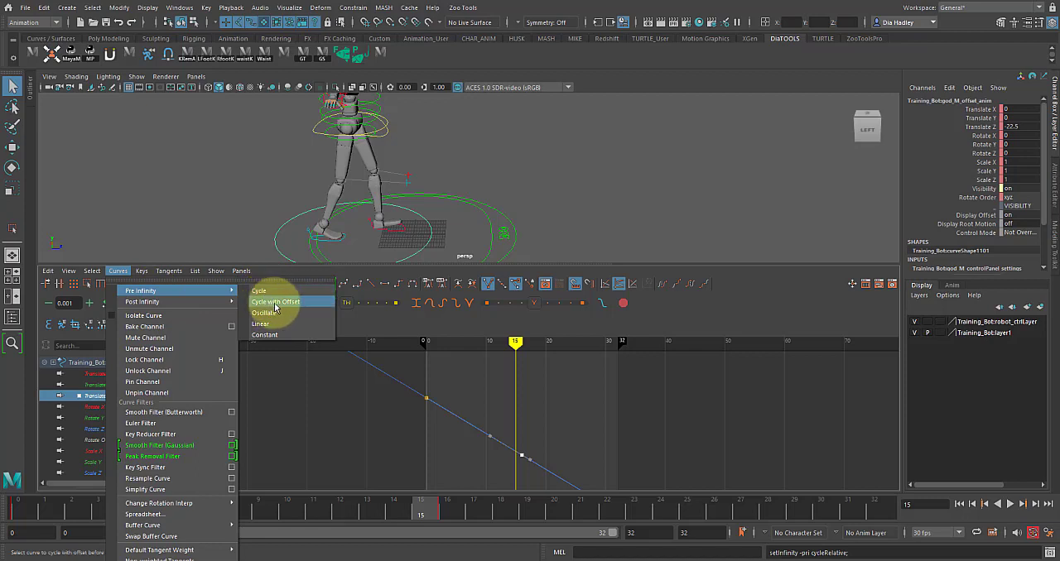
pyautogui.click(703, 286)
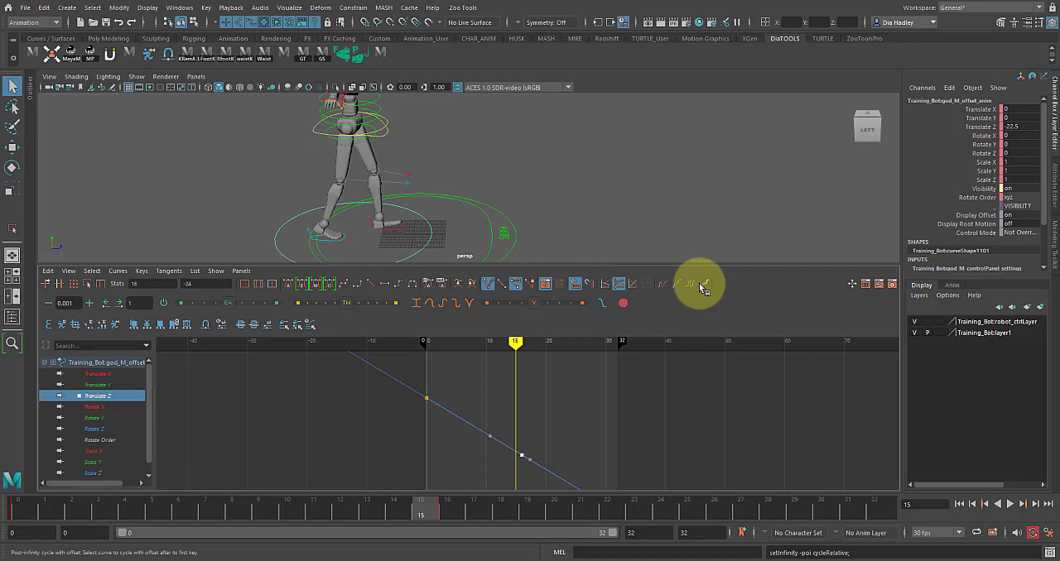
pyautogui.moveTo(41, 505); pyautogui.dragTo(585, 513)
pyautogui.scroll(-3, 508, 405)
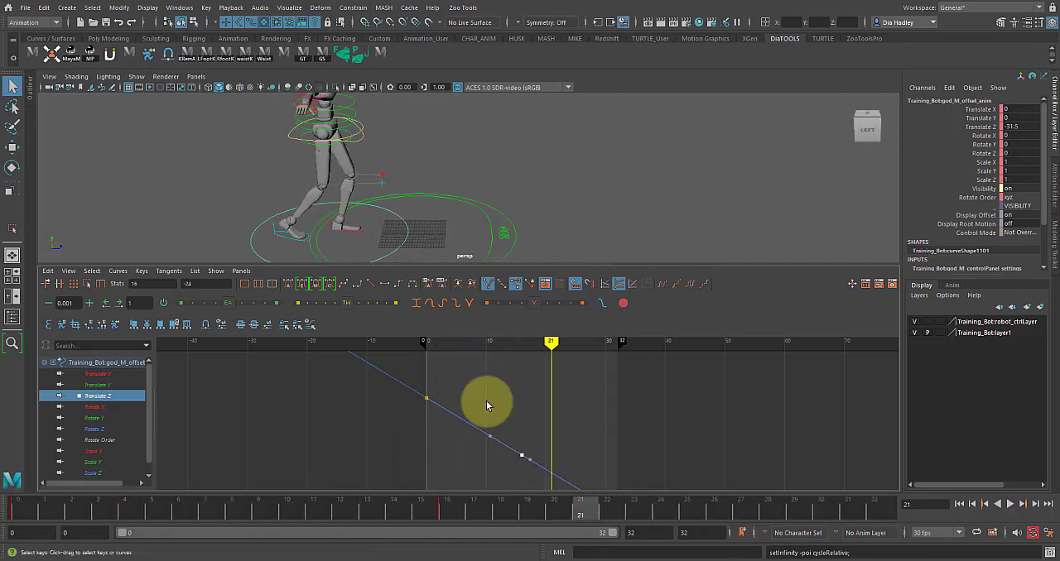
# - Set the value of the offset control's Translate Z key at frame 16 to 24
pyautogui.scroll(-4, 507, 404)
pyautogui.moveTo(503, 392); pyautogui.dragTo(550, 458)
pyautogui.scroll(2, 524, 431)
pyautogui.scroll(5, 523, 430)
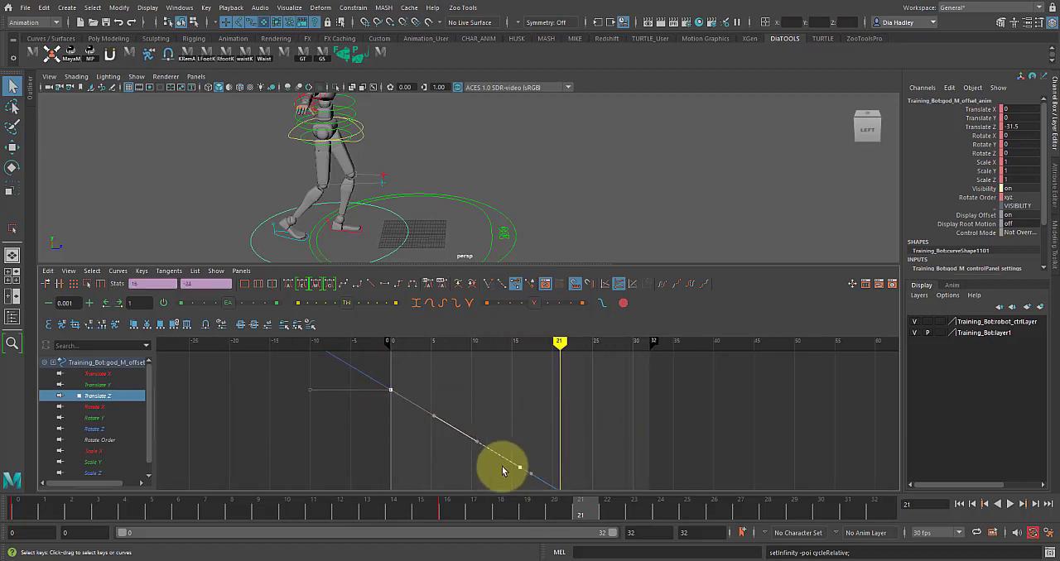
pyautogui.moveTo(505, 432); pyautogui.dragTo(546, 514)
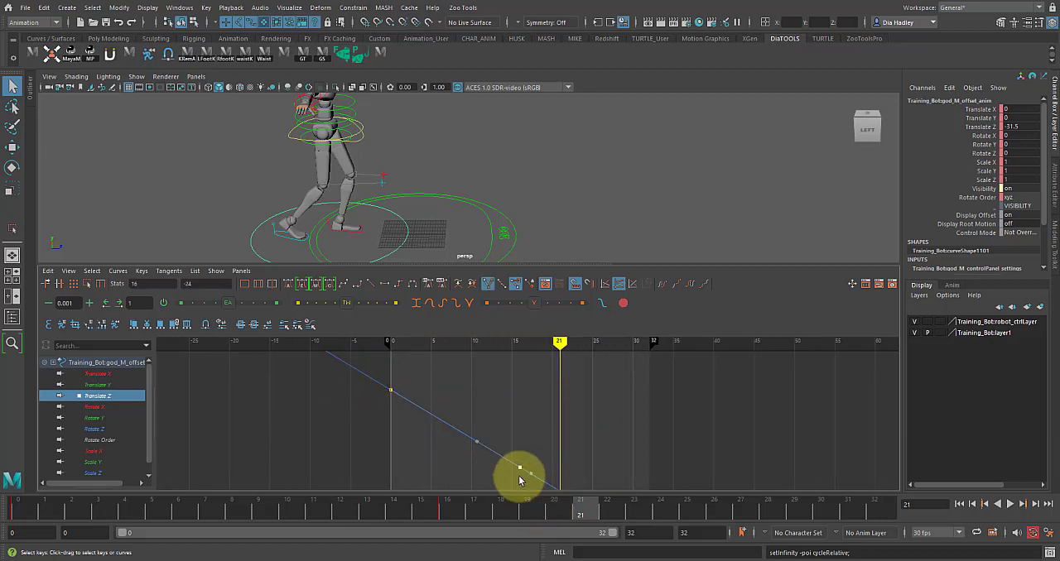
pyautogui.click(460, 518)
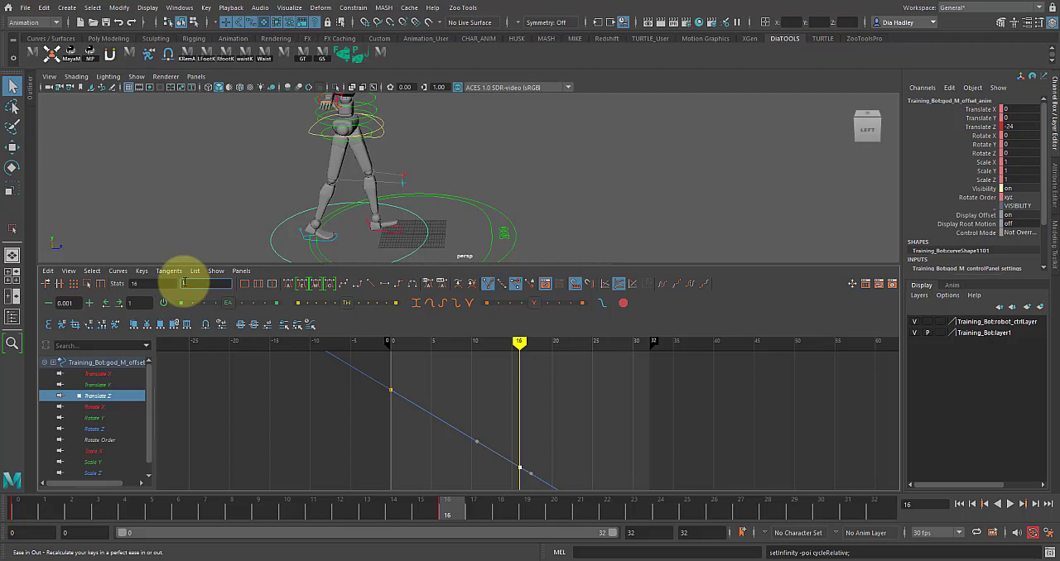
pyautogui.press('Return')
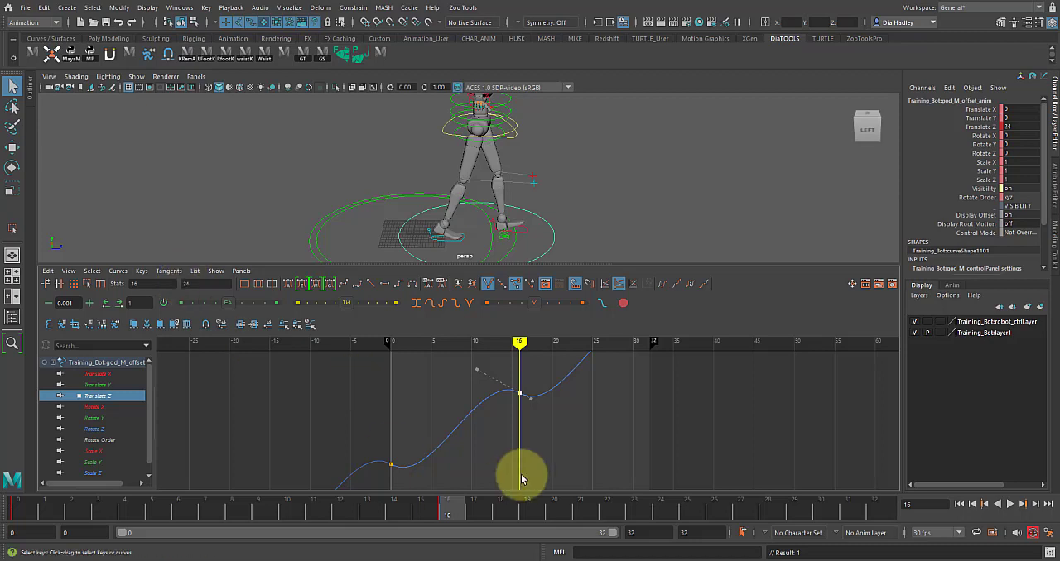
# - Try linear tangents on both Translate Z keys, then undo them along with the frame 16 value change
pyautogui.keyDown('alt'); pyautogui.moveTo(521, 475); pyautogui.dragTo(498, 410, button='right'); pyautogui.keyUp('alt')
pyautogui.moveTo(560, 497); pyautogui.dragTo(571, 497)
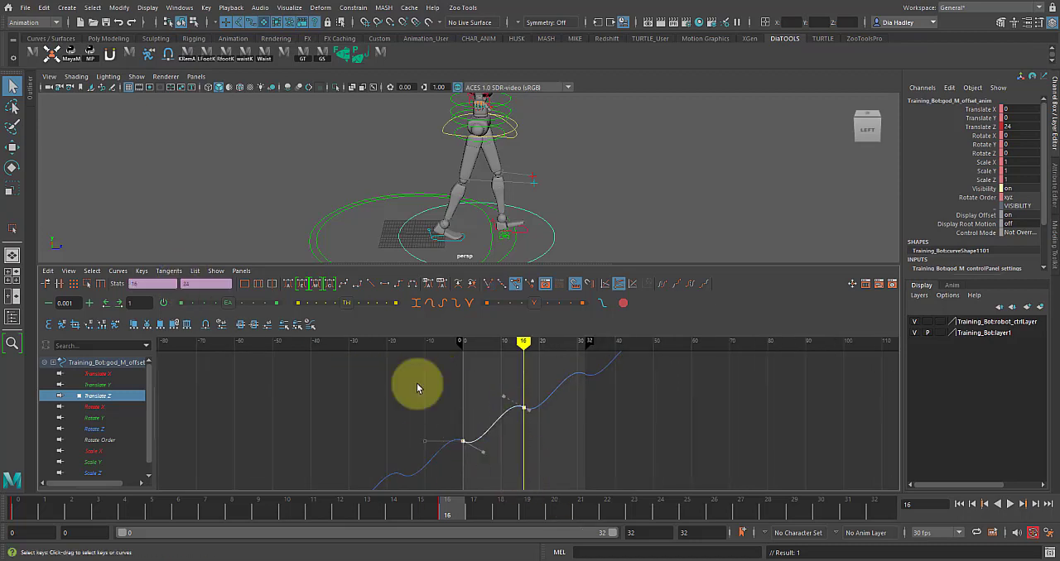
pyautogui.click(371, 288)
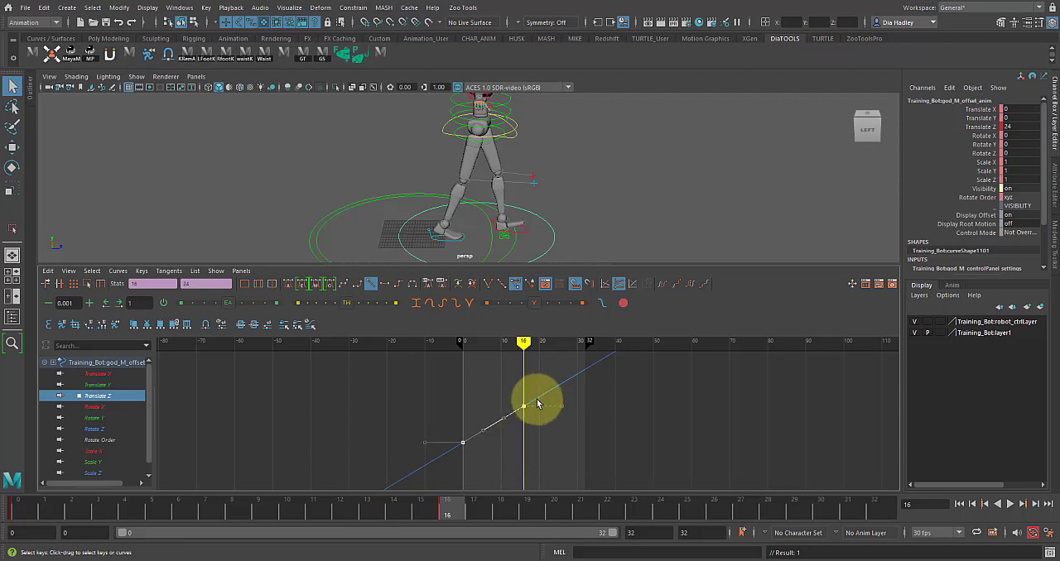
pyautogui.hotkey('ctrl', 'z')
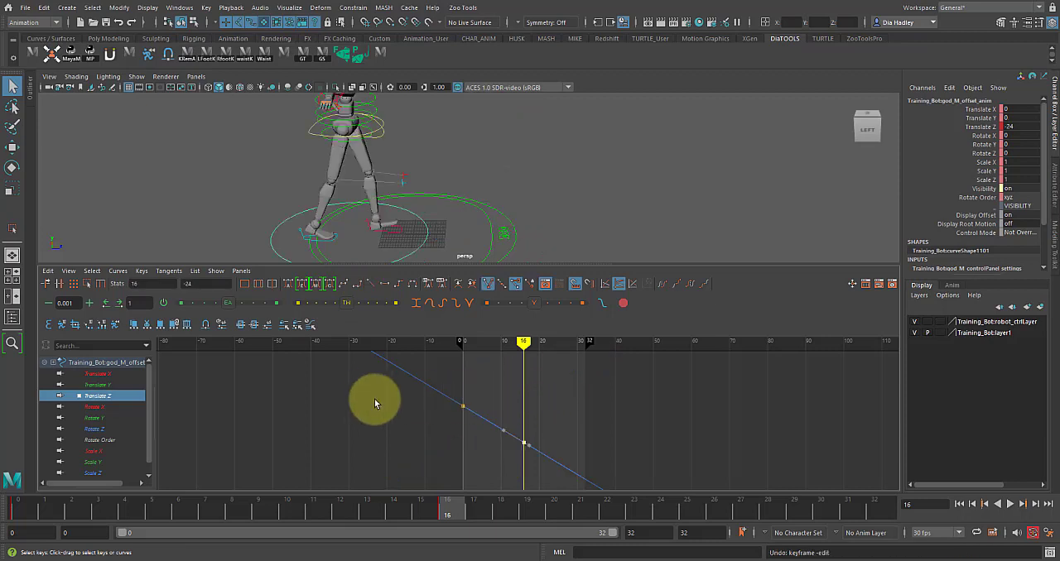
# - Scale both Translate Z keys of the offset control with value scale -1, value pivot 0 and time scale 1
pyautogui.moveTo(545, 506); pyautogui.dragTo(545, 503)
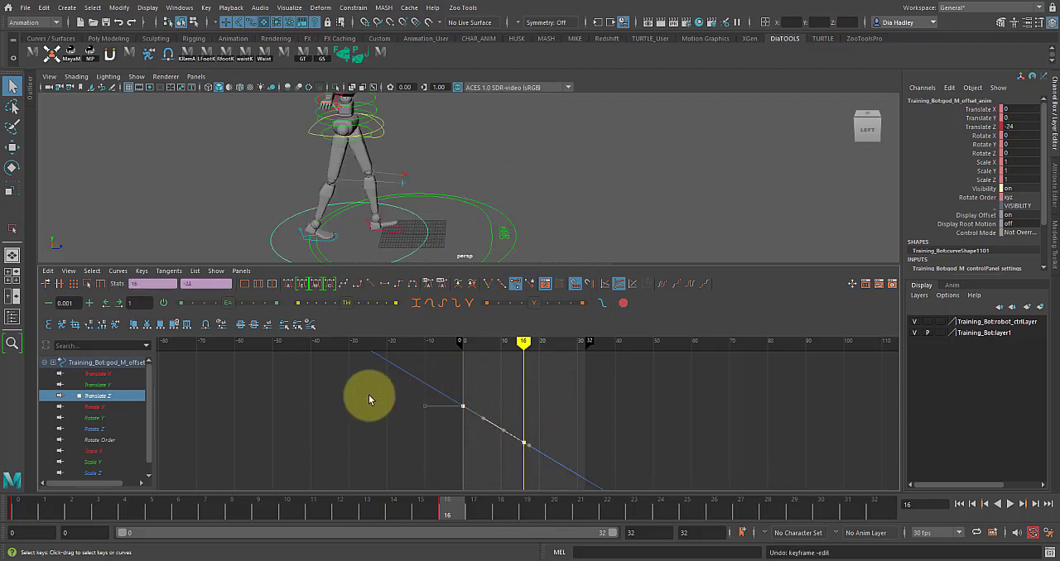
pyautogui.click(49, 272)
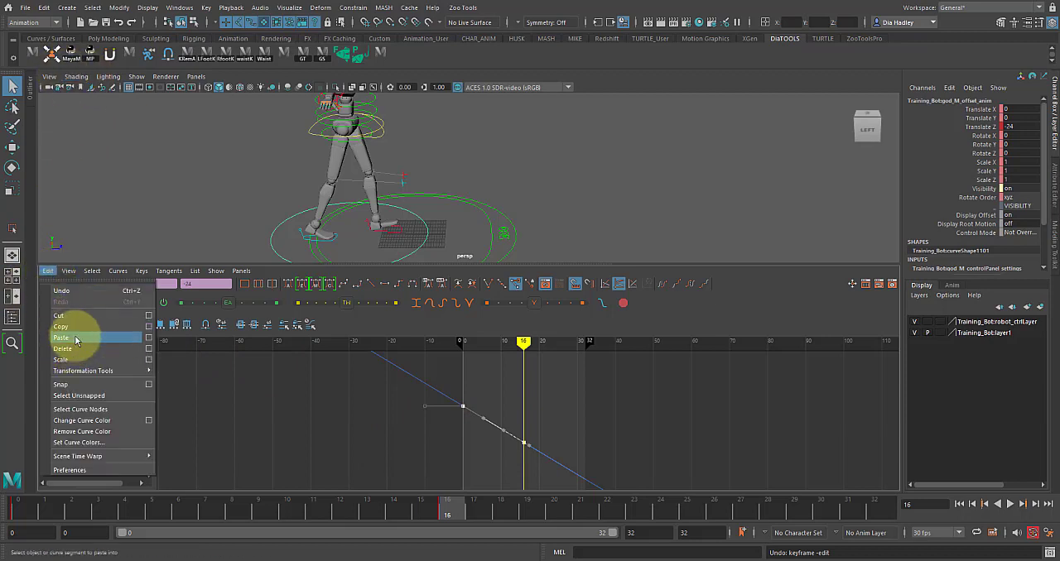
pyautogui.click(149, 361)
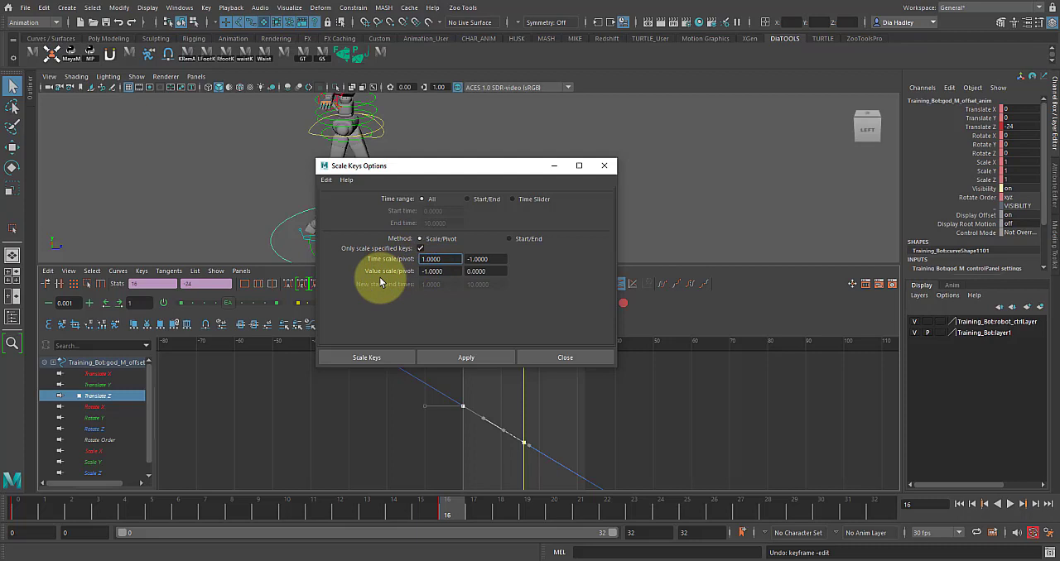
pyautogui.click(463, 357)
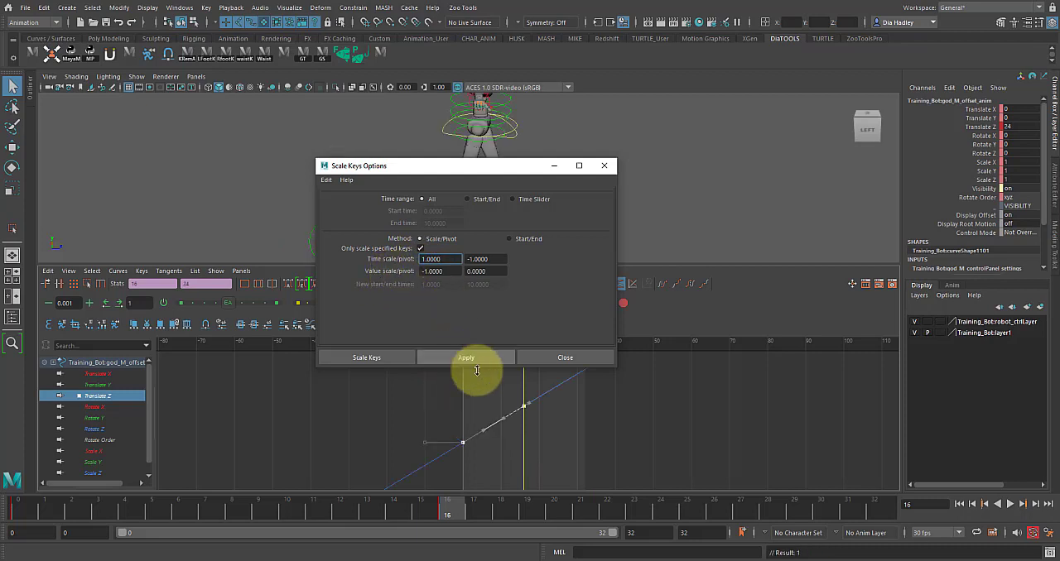
pyautogui.click(585, 358)
# - Scrub between frames 0 and 19 to check that the character moves forward without its planted foot sliding
pyautogui.moveTo(461, 349); pyautogui.dragTo(535, 346)
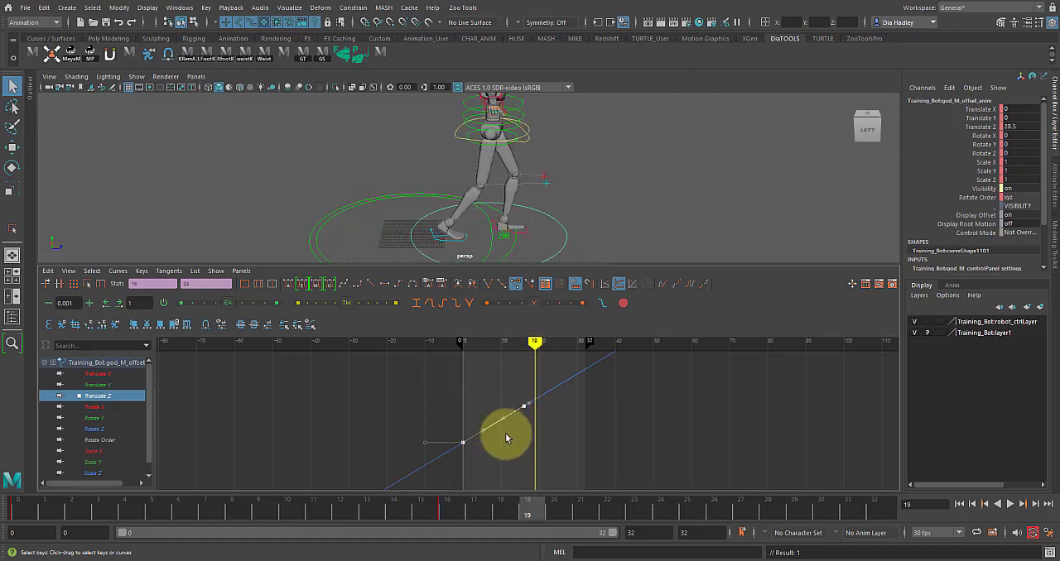
pyautogui.moveTo(530, 346)
pyautogui.mouseDown()
pyautogui.moveTo(497, 367)
pyautogui.moveTo(331, 386)
pyautogui.moveTo(644, 417)
pyautogui.moveTo(468, 398)
pyautogui.moveTo(817, 409)
pyautogui.moveTo(564, 414)
pyautogui.moveTo(433, 402)
pyautogui.moveTo(462, 404)
pyautogui.mouseUp()
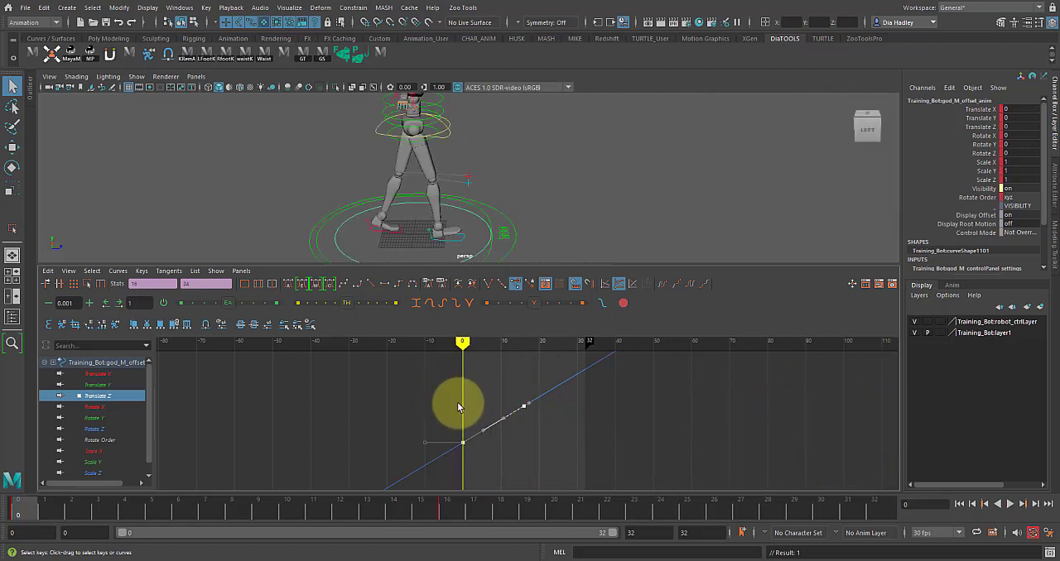
pyautogui.click(470, 346)
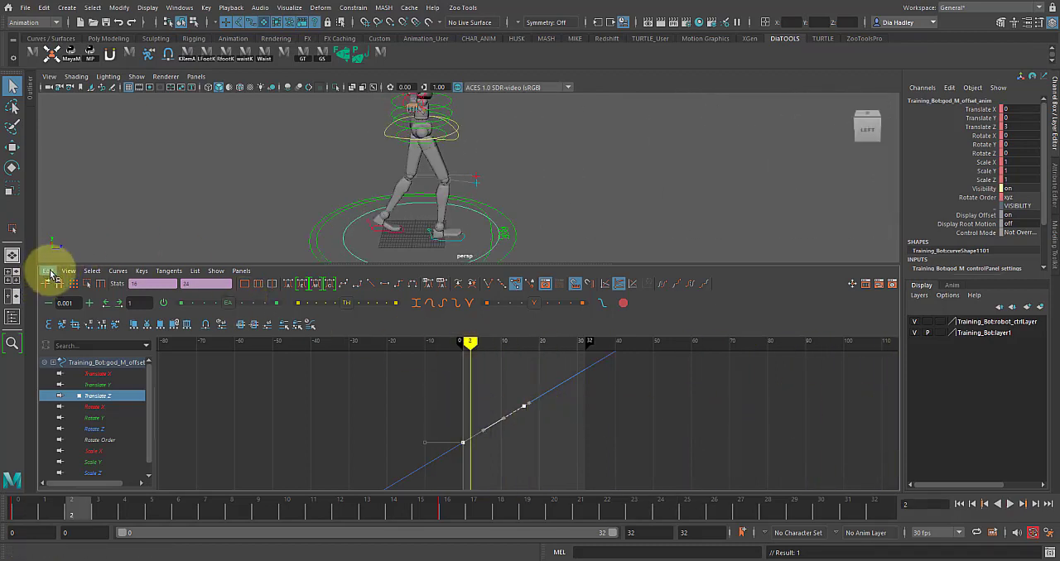
# - Review the time and value scale settings in the Scale Keys options and close them without applying
pyautogui.click(50, 273)
pyautogui.click(150, 357)
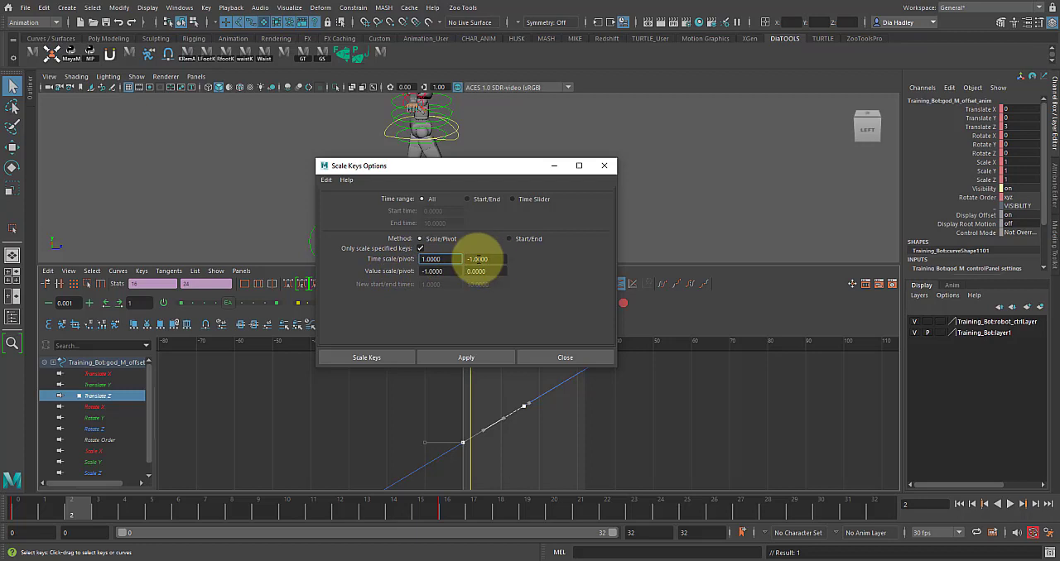
pyautogui.click(571, 357)
# - Select the whole character with all its controls and maximise the Graph Editor to show their curves
pyautogui.keyDown('alt'); pyautogui.moveTo(606, 188); pyautogui.dragTo(543, 242, button='right'); pyautogui.keyUp('alt')
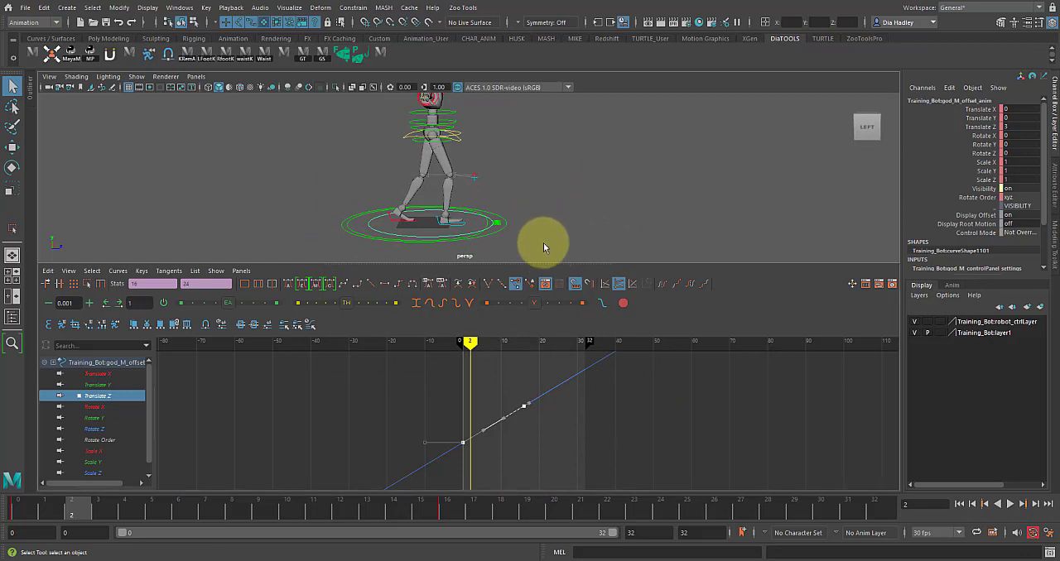
pyautogui.press('space')
pyautogui.moveTo(354, 147); pyautogui.dragTo(541, 414)
pyautogui.press('space')
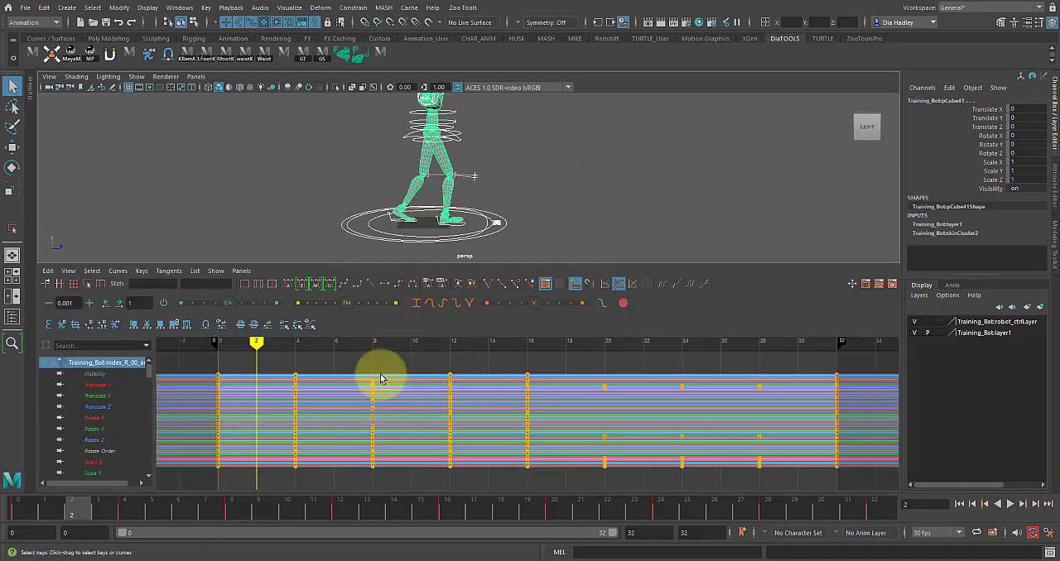
pyautogui.press('space')
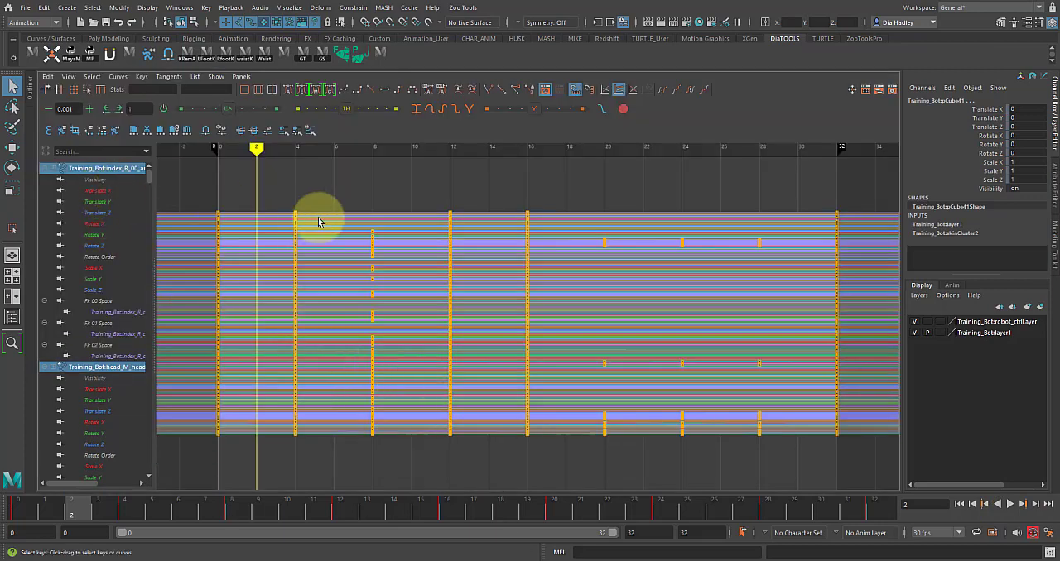
# - Set the pre- and post-infinity of all the character's animation curves to Cycle with Offset
pyautogui.scroll(-8, 362, 232)
pyautogui.moveTo(643, 448); pyautogui.dragTo(581, 405)
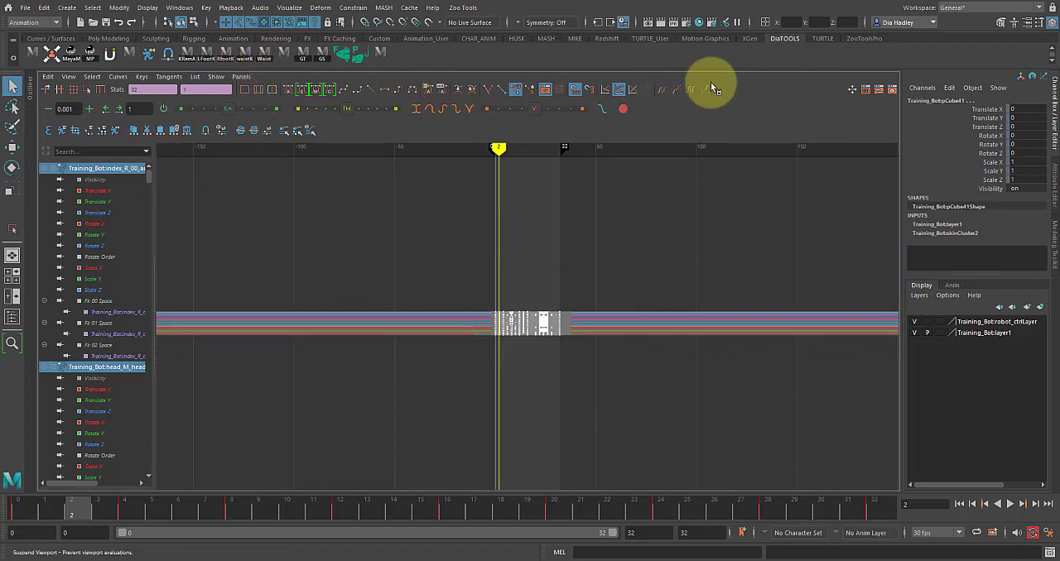
pyautogui.click(676, 91)
pyautogui.press('space')
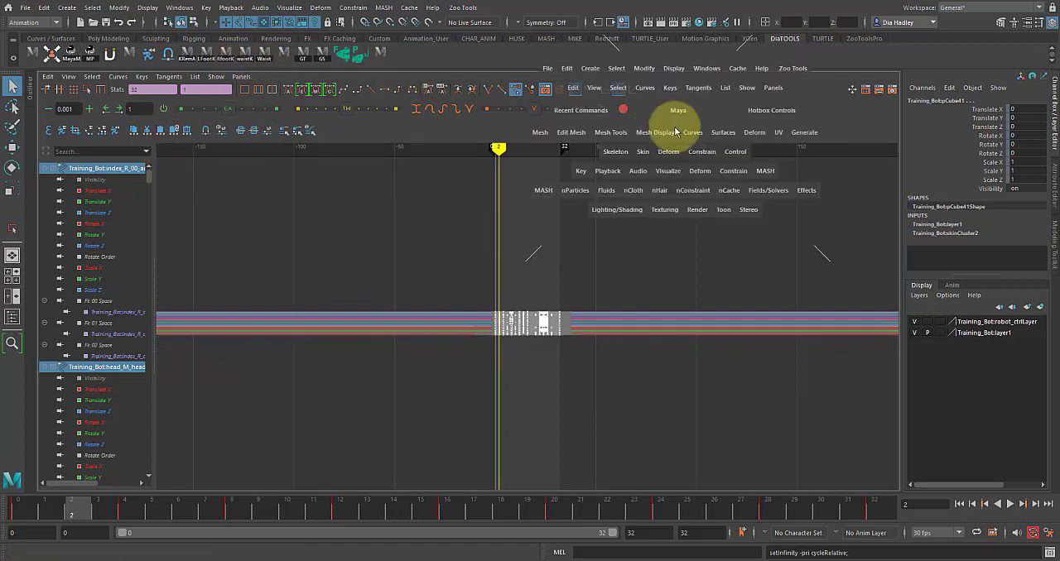
# - Extend the playback end to frame 50, deselect the character and play the forward walk in the maximised viewport
pyautogui.press('space')
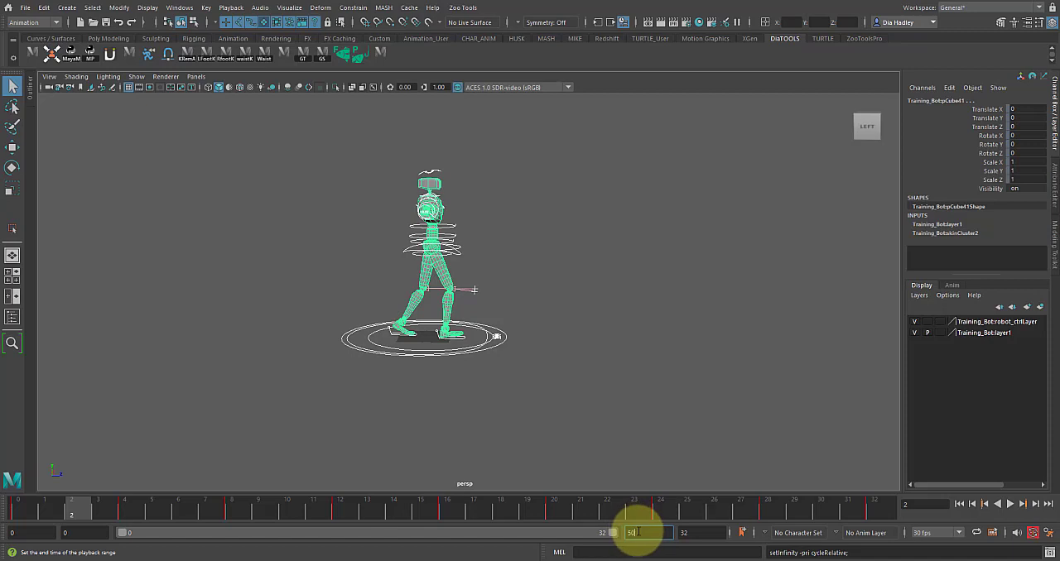
pyautogui.press('Return')
pyautogui.click(820, 379)
pyautogui.click(1009, 504)
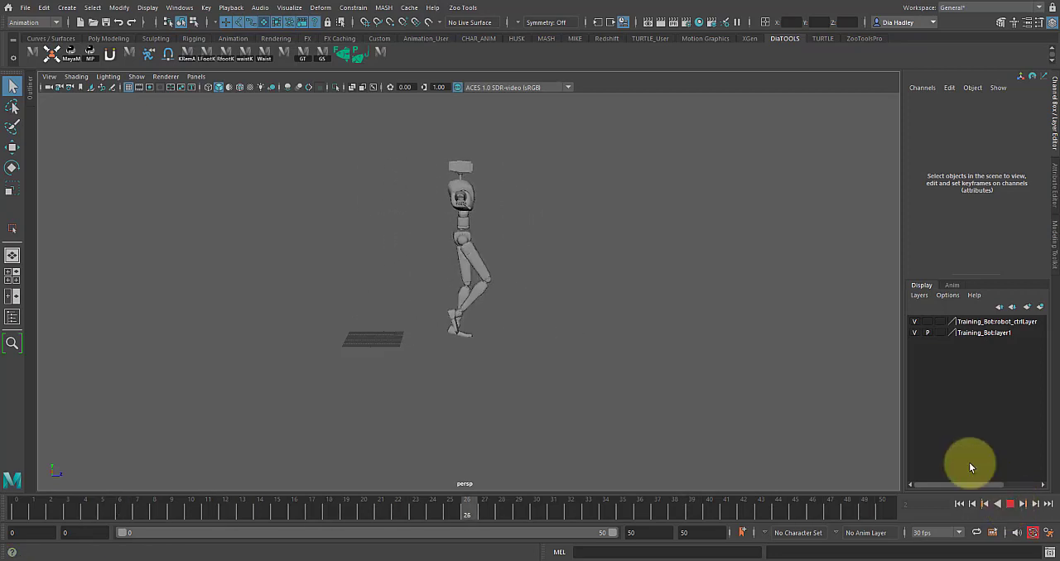
pyautogui.keyDown('alt'); pyautogui.moveTo(617, 339); pyautogui.dragTo(631, 366); pyautogui.keyUp('alt')
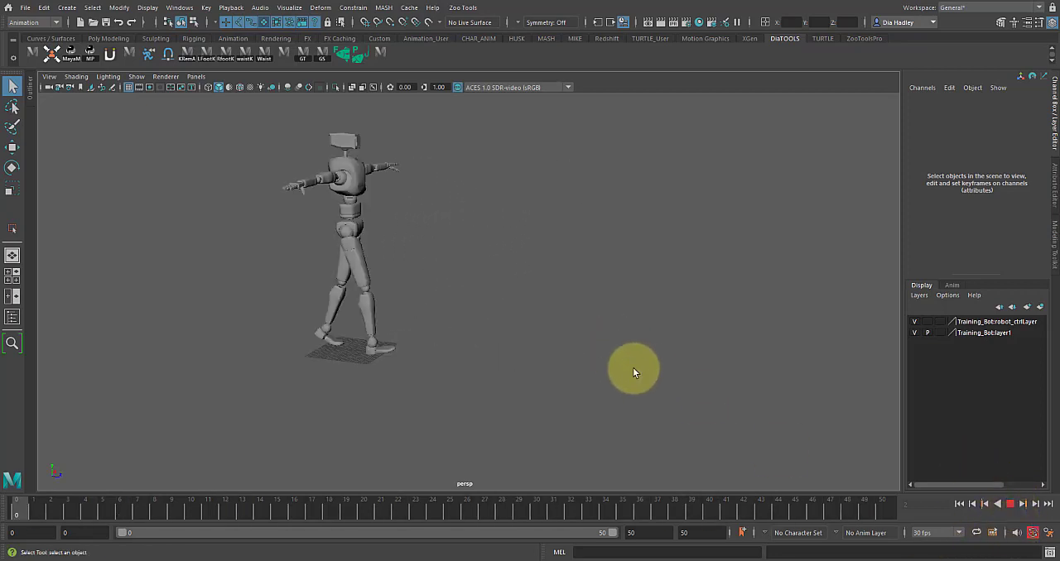
# - Select the root offset control, play its forward travel and return to frame 0 with a side view of the character
pyautogui.click(1010, 507)
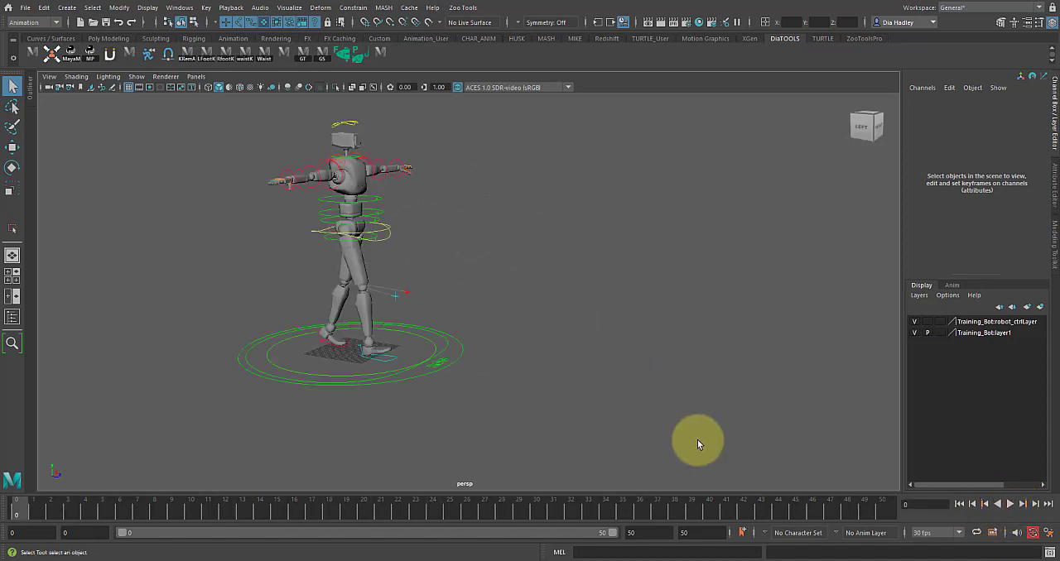
pyautogui.click(417, 339)
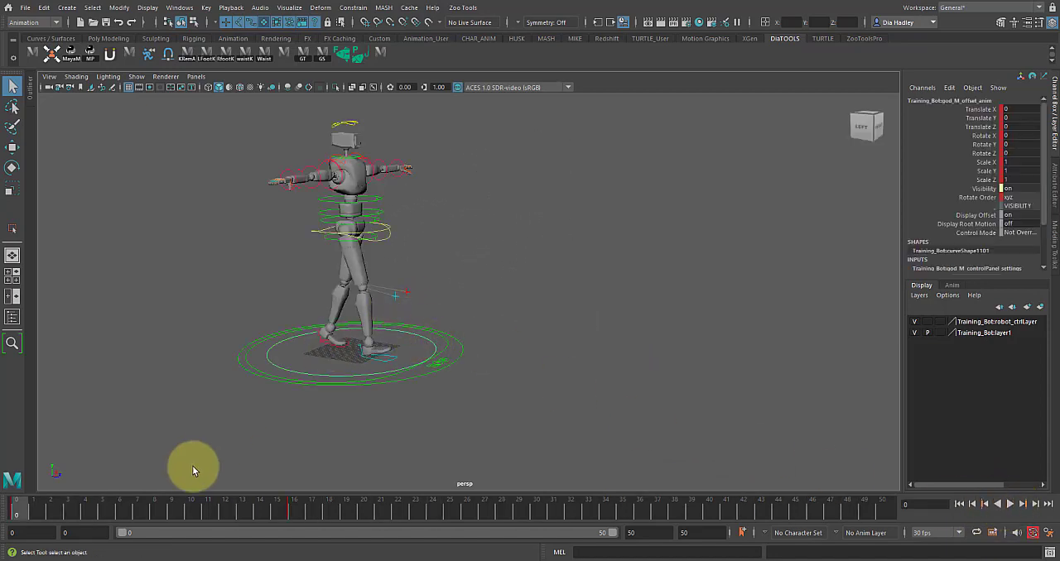
pyautogui.hotkey('alt', 'v')
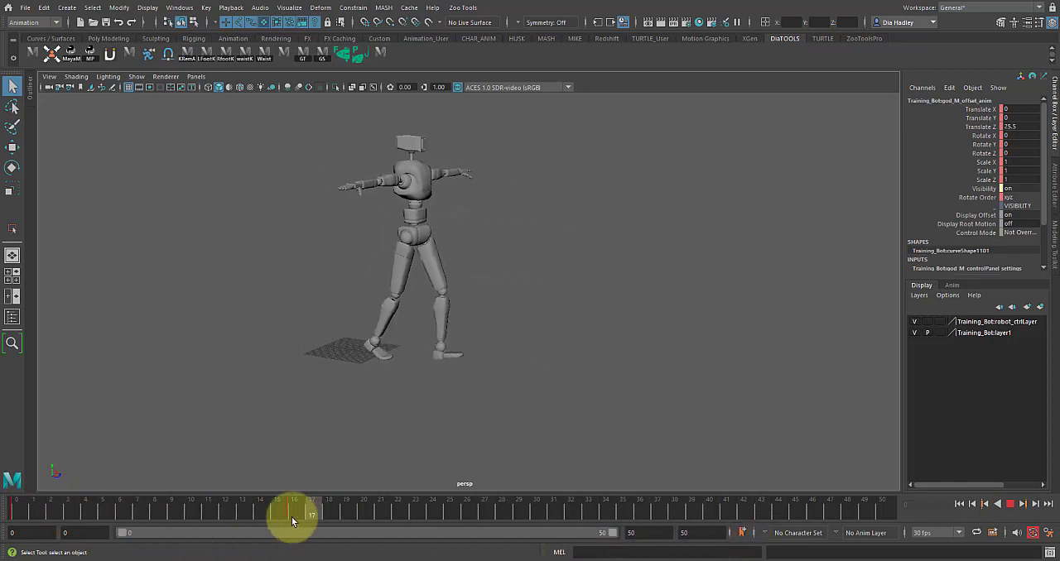
pyautogui.hotkey('alt', 'v')
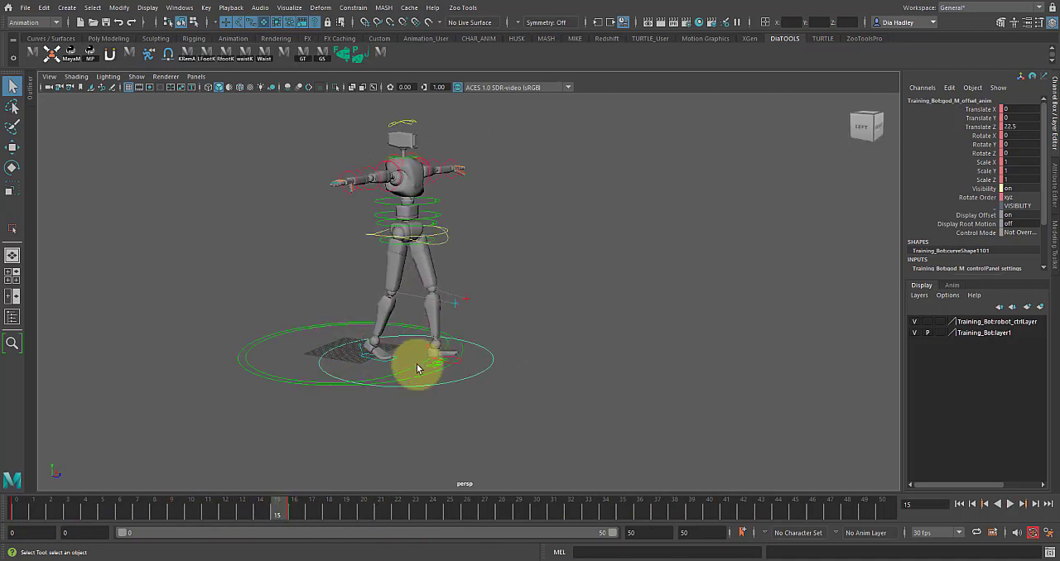
pyautogui.moveTo(485, 394); pyautogui.dragTo(476, 383)
pyautogui.moveTo(218, 507); pyautogui.dragTo(19, 507)
pyautogui.keyDown('alt'); pyautogui.moveTo(343, 393); pyautogui.dragTo(383, 402); pyautogui.keyUp('alt')
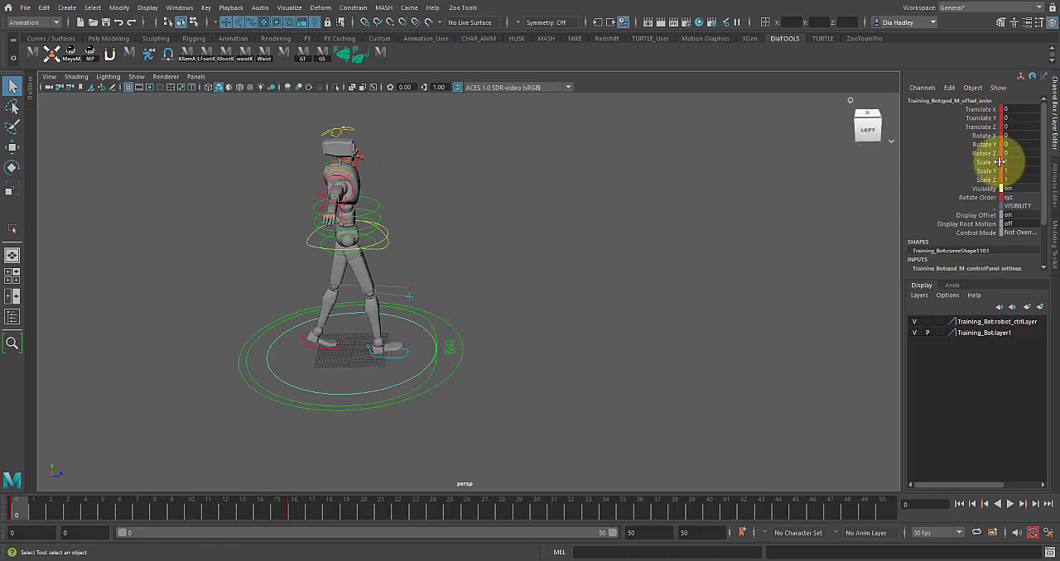
# - Mute the Translate Z channel of the root offset control
pyautogui.press('w')
pyautogui.click(980, 128)
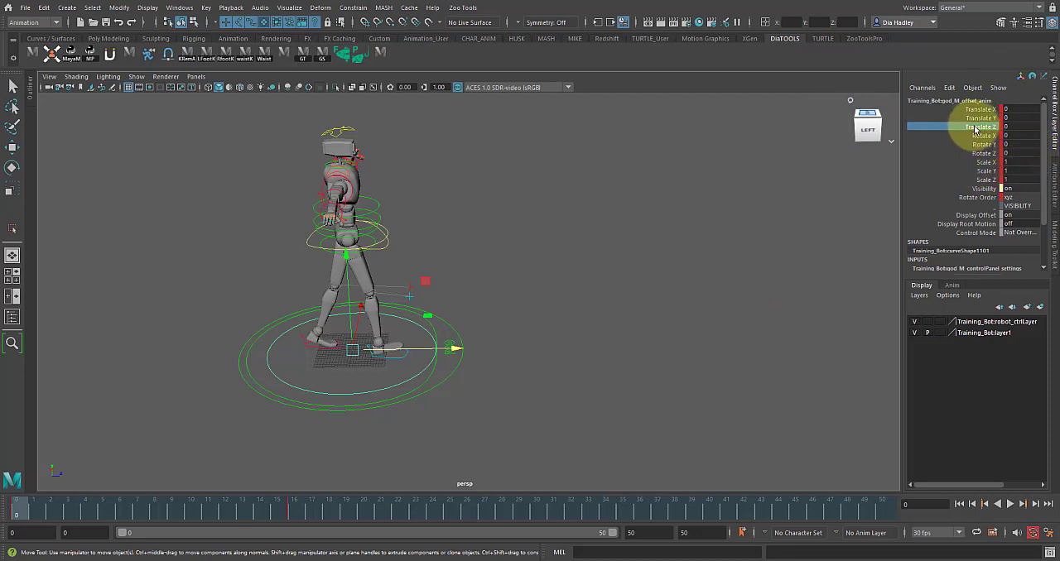
pyautogui.rightClick(975, 130)
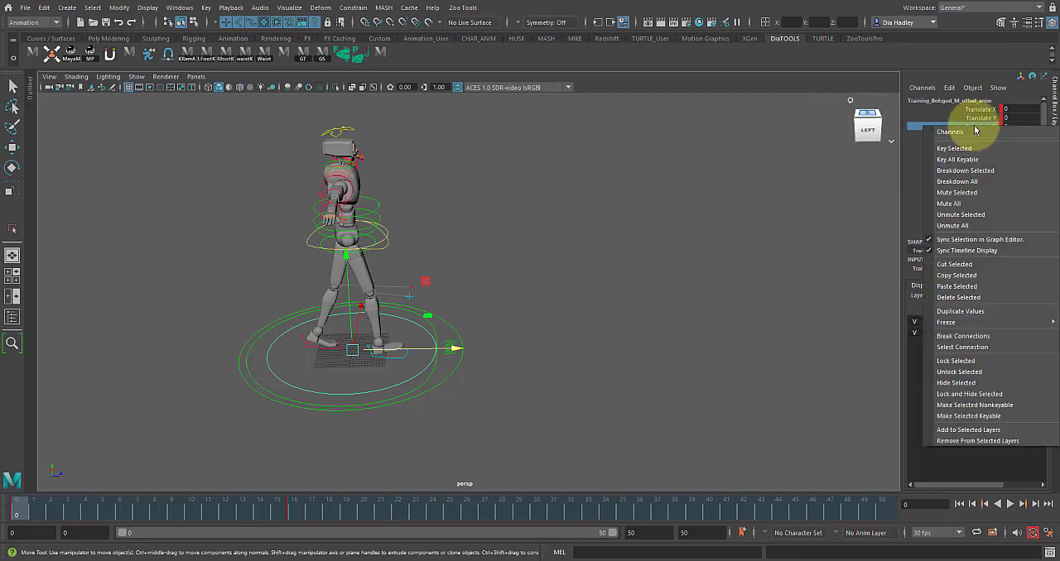
pyautogui.click(969, 196)
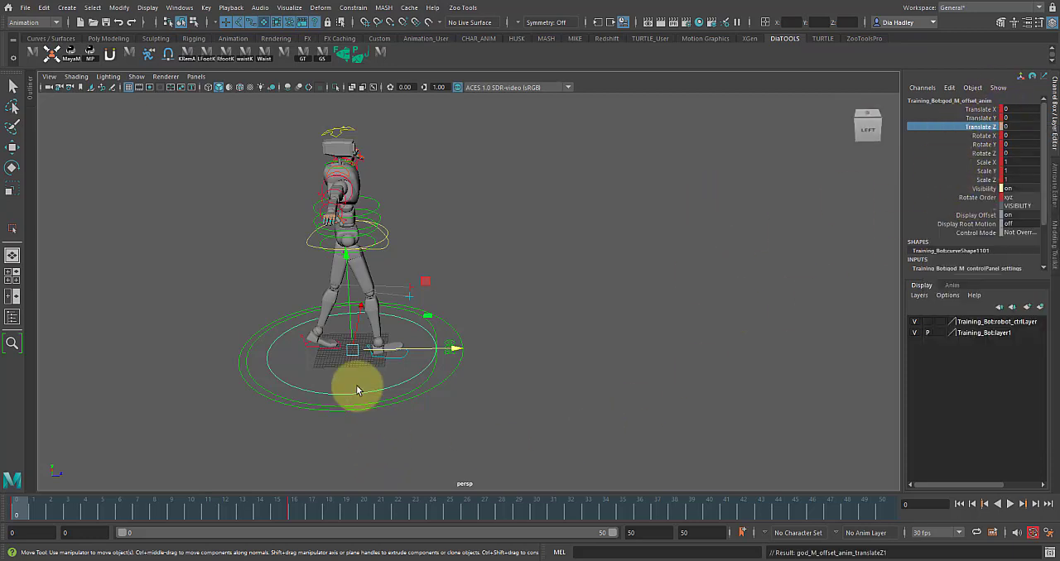
# - Play the muted walk in place with the whole character deselected, checking the leg motion close up
pyautogui.click(365, 405)
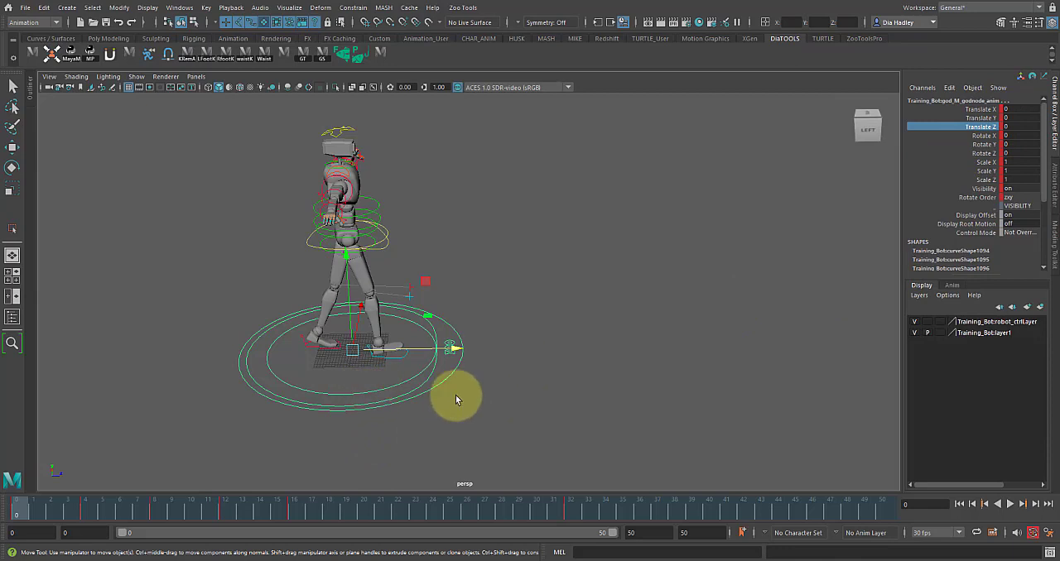
pyautogui.click(119, 504)
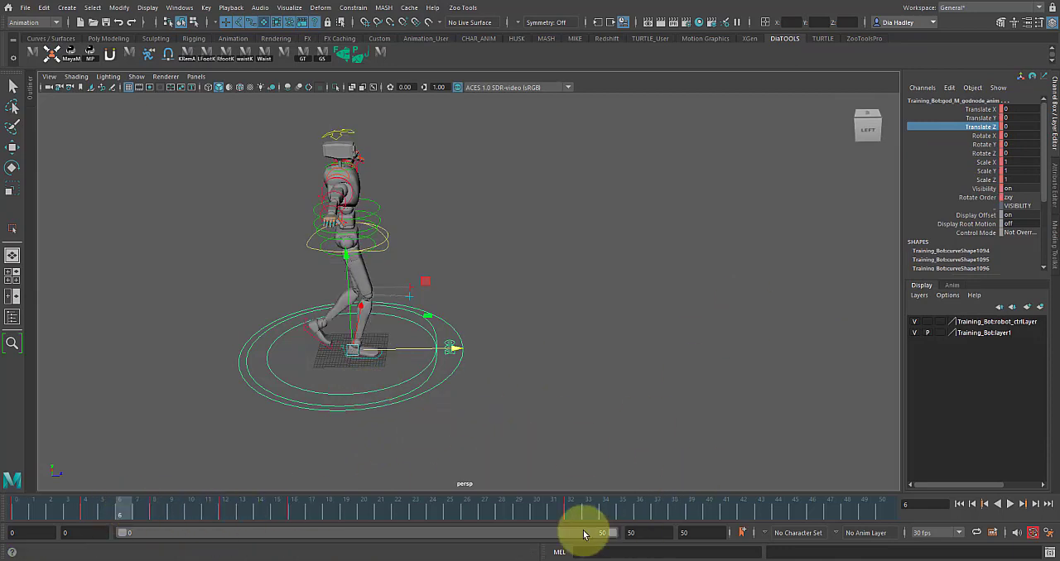
pyautogui.click(313, 460)
pyautogui.press('q')
pyautogui.hotkey('alt', 'v')
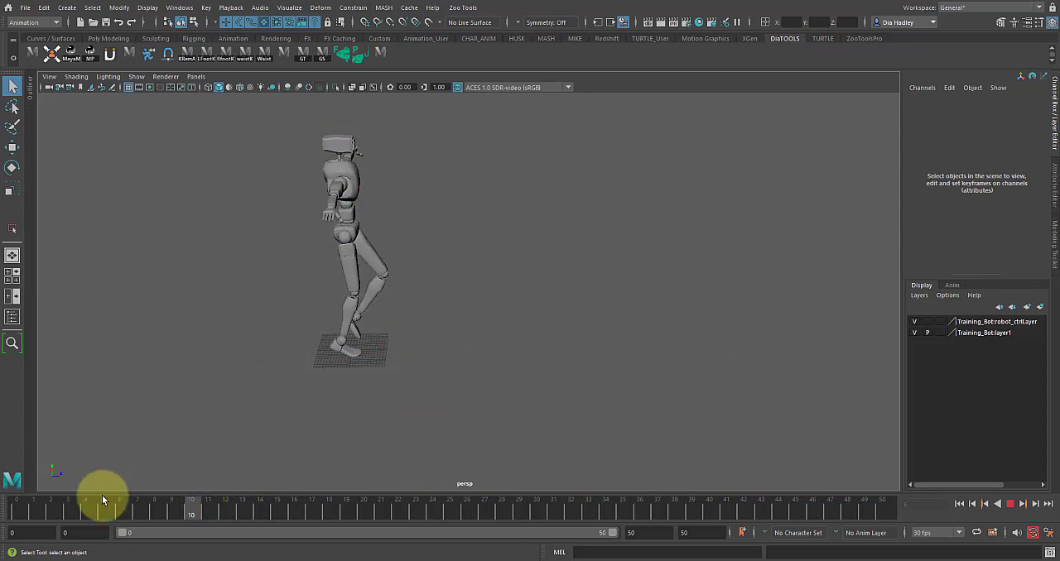
pyautogui.hotkey('alt', 'v')
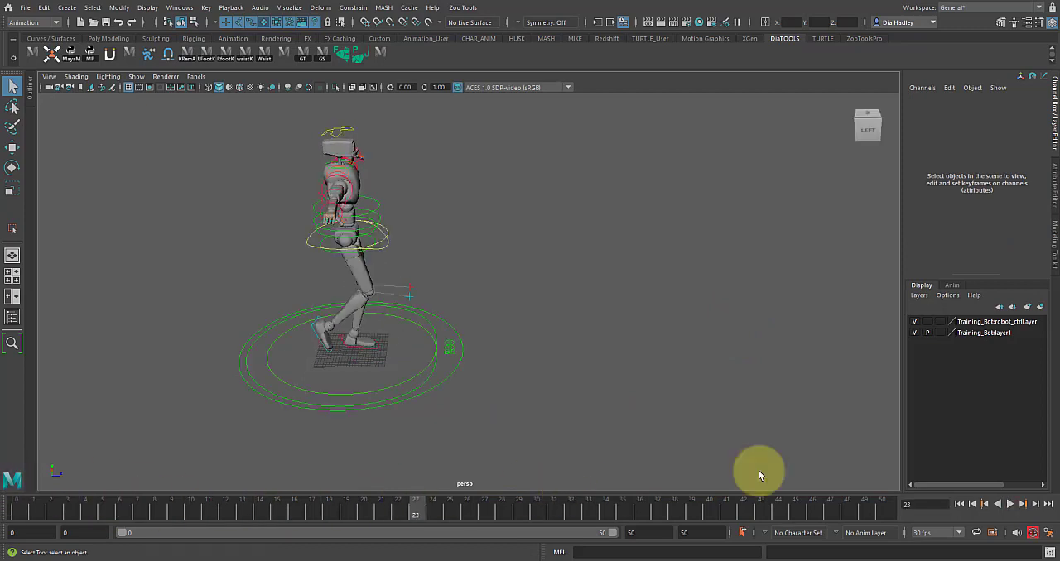
pyautogui.click(1017, 504)
pyautogui.scroll(5, 612, 385)
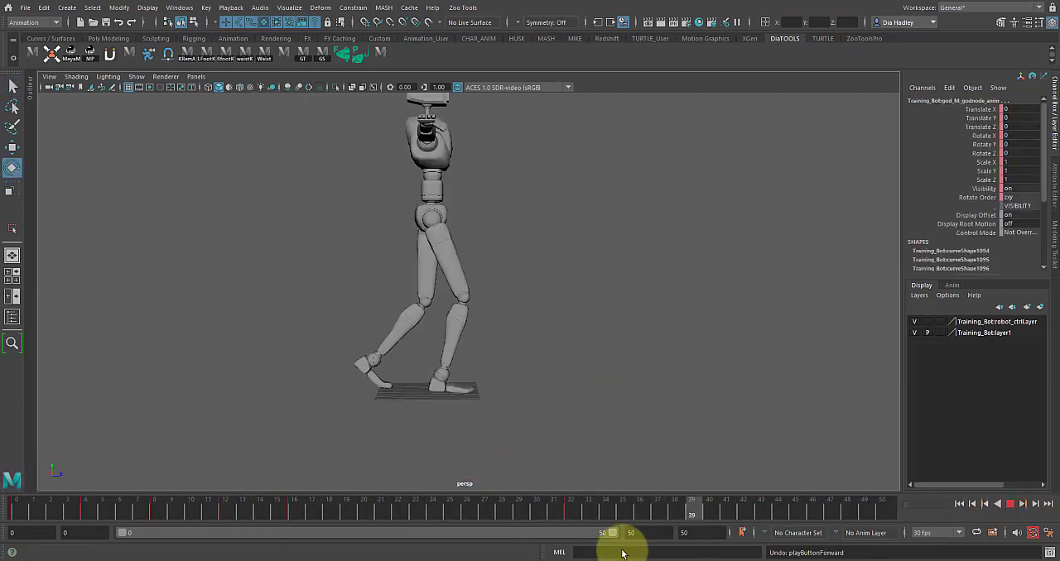
pyautogui.hotkey('alt', 'v')
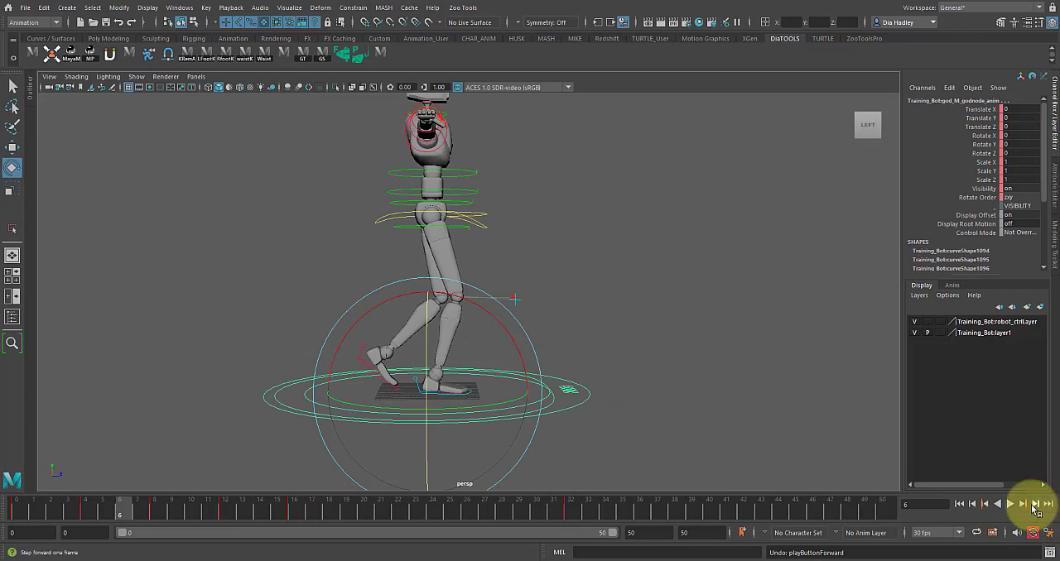
# - Replay and scrub the in-place walk cycle from the side, ending on frame 0
pyautogui.keyDown('alt'); pyautogui.moveTo(740, 442); pyautogui.dragTo(602, 376); pyautogui.keyUp('alt')
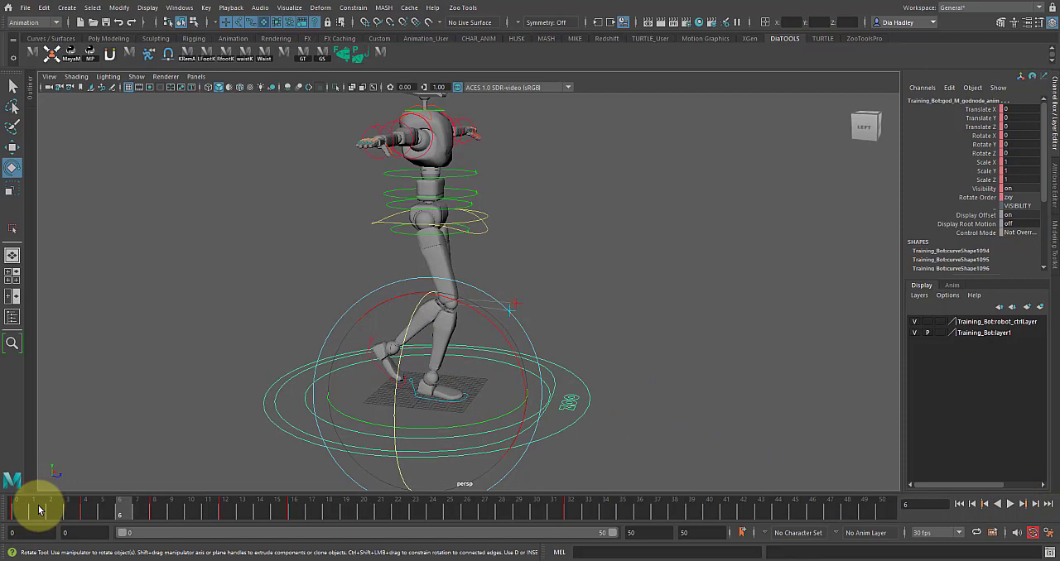
pyautogui.hotkey('alt', 'v')
pyautogui.hotkey('alt', 'v')
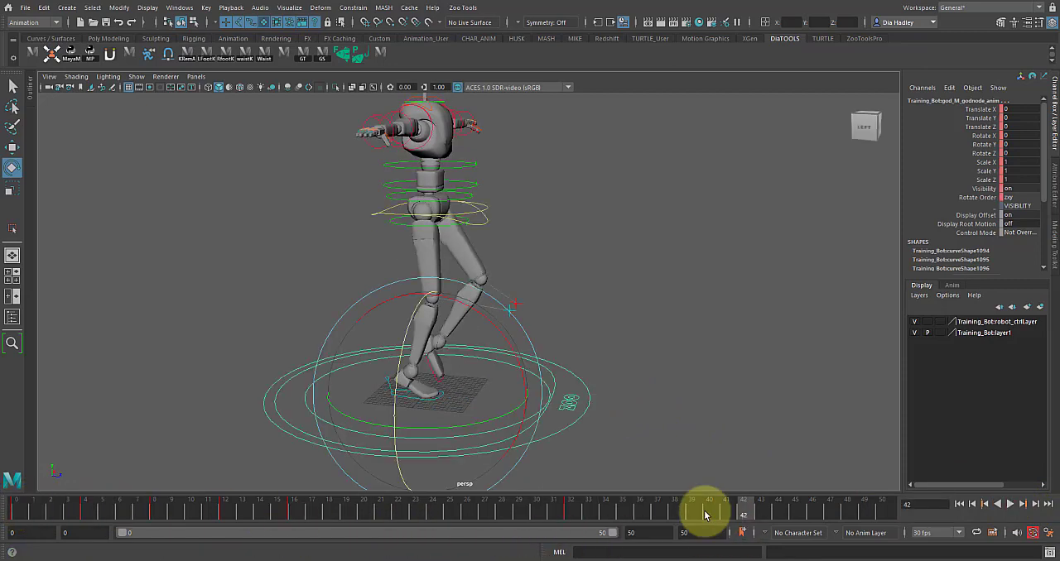
pyautogui.keyDown('alt'); pyautogui.moveTo(699, 450); pyautogui.dragTo(736, 447); pyautogui.keyUp('alt')
pyautogui.keyDown('alt'); pyautogui.moveTo(735, 447); pyautogui.dragTo(609, 418, button='right'); pyautogui.keyUp('alt')
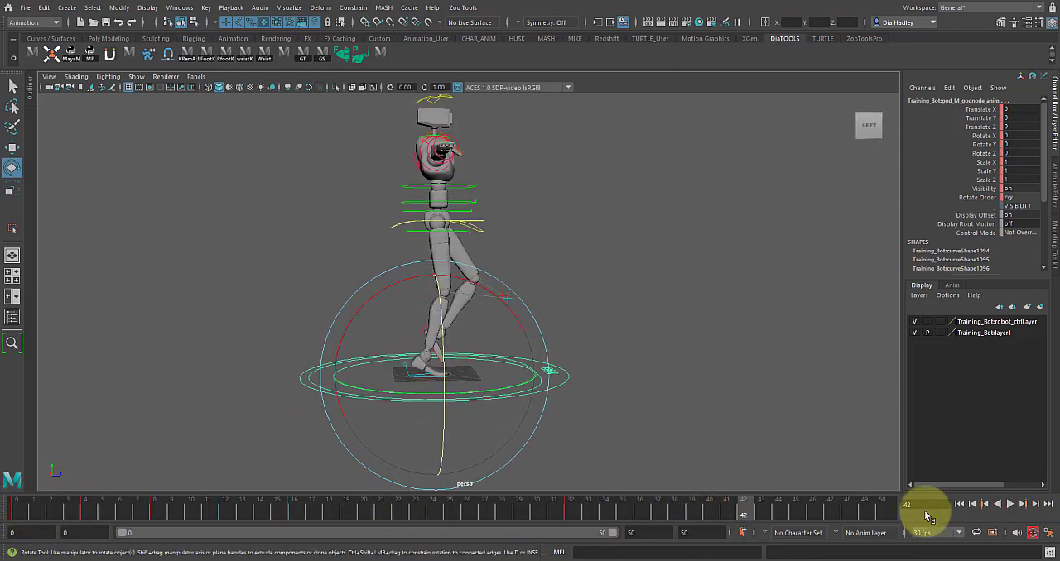
pyautogui.click(1010, 504)
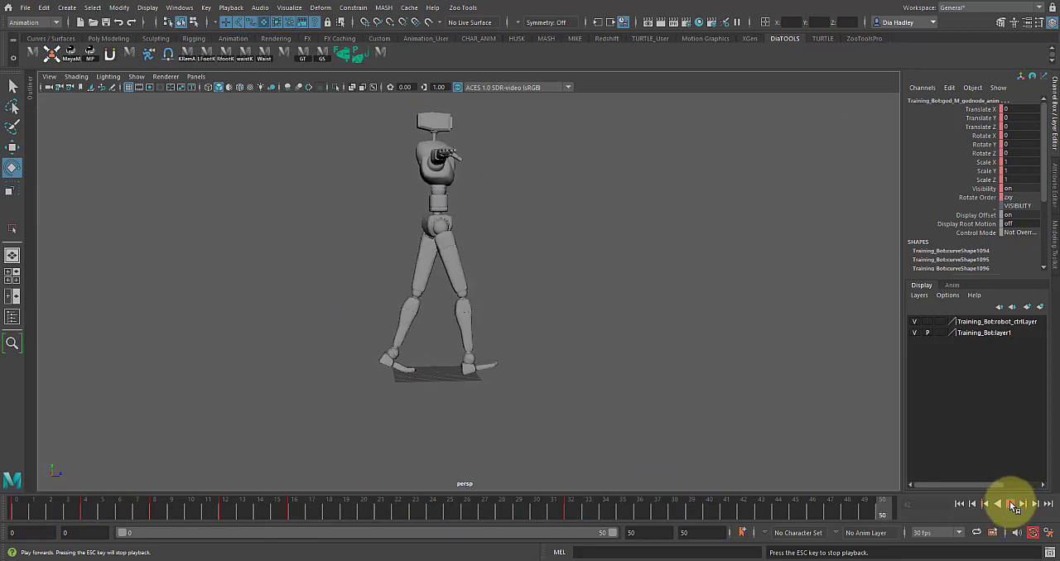
pyautogui.click(1010, 504)
pyautogui.click(379, 512)
pyautogui.moveTo(344, 497); pyautogui.dragTo(14, 505)
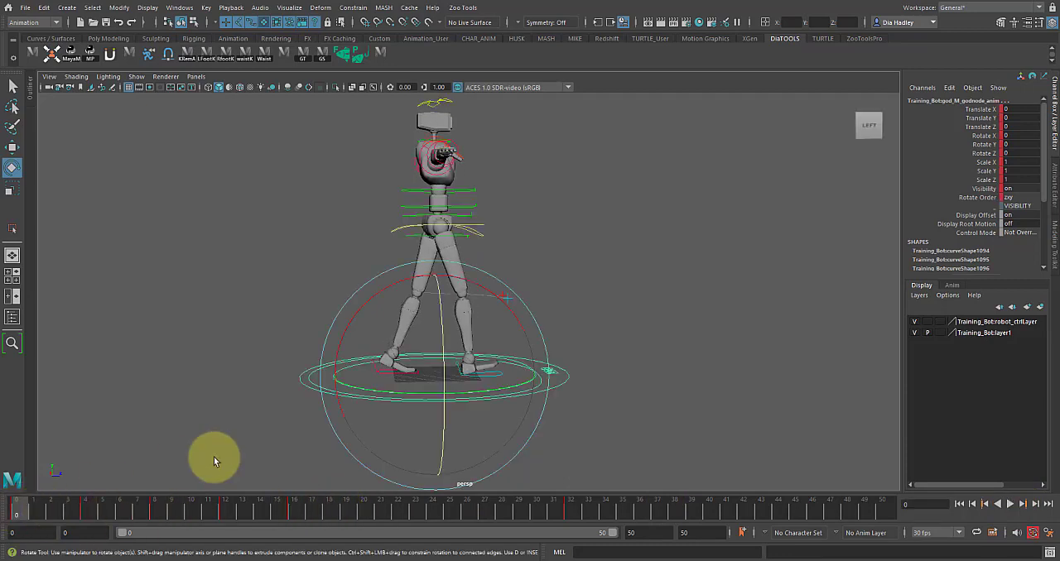
# - Select the three spine controls from the front view and set the playback end to frame 32, returning to frame 0
pyautogui.keyDown('alt'); pyautogui.moveTo(549, 233); pyautogui.dragTo(436, 228); pyautogui.keyUp('alt')
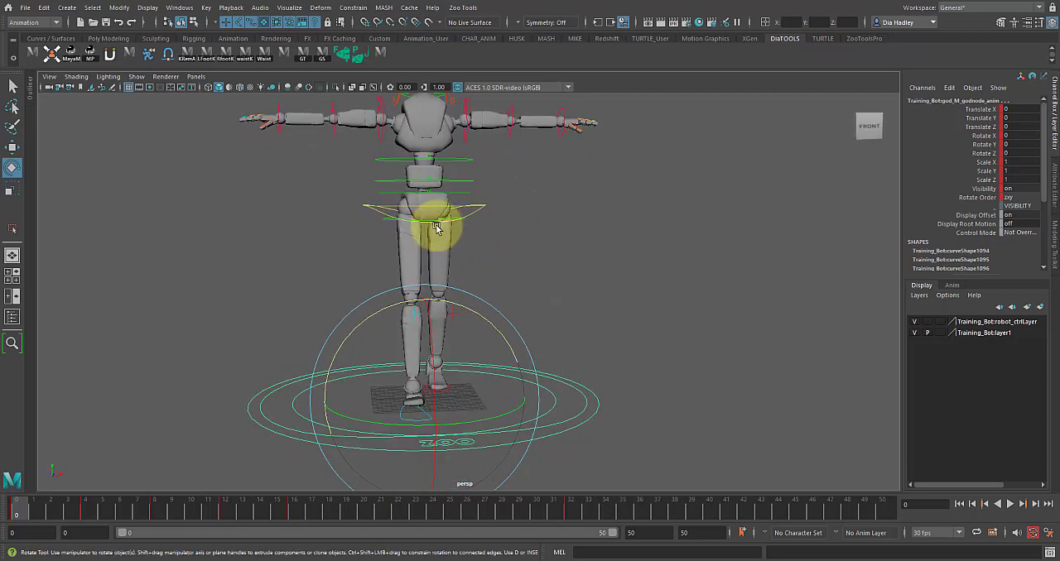
pyautogui.click(394, 199)
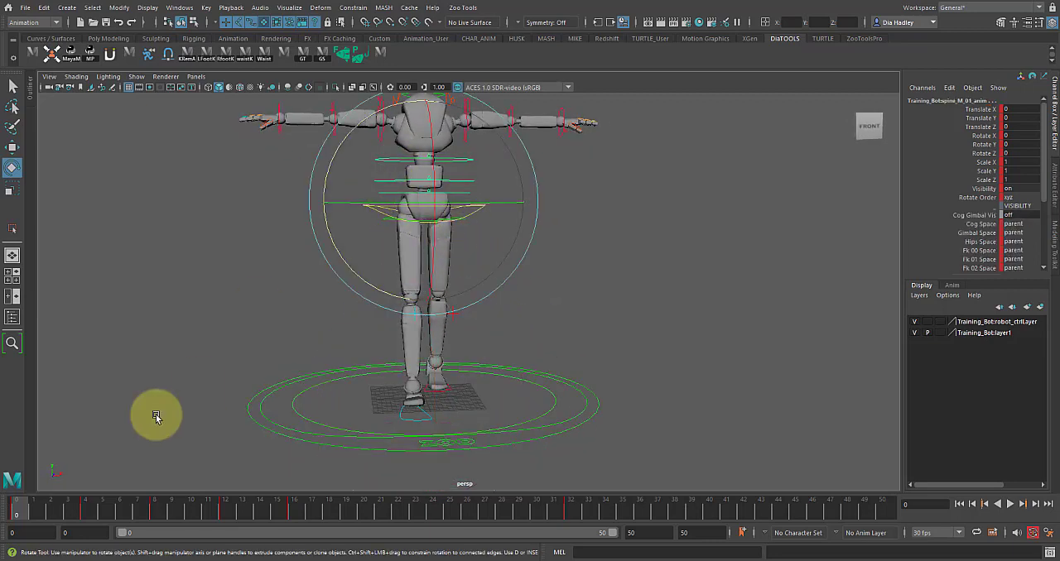
pyautogui.click(66, 507)
pyautogui.click(654, 532)
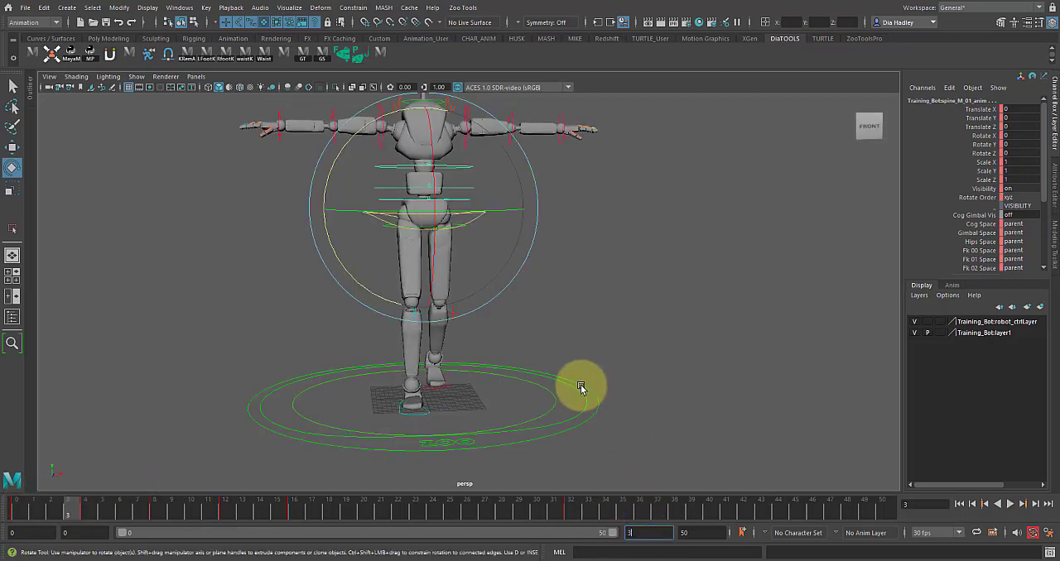
pyautogui.write('32')
pyautogui.press('Return')
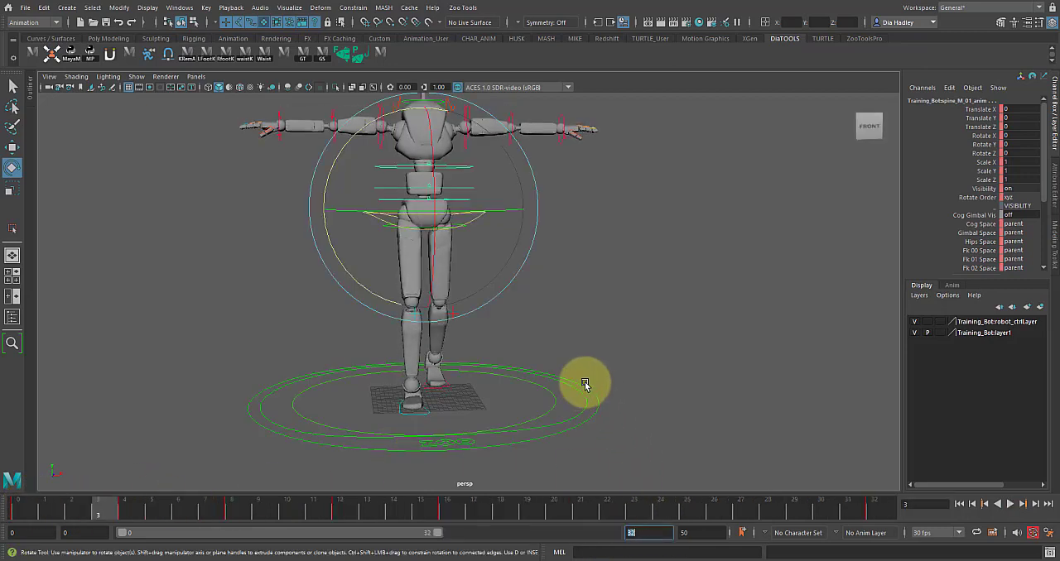
pyautogui.click(20, 511)
# - Try rotating only the upper spine control at frame 4
pyautogui.keyDown('alt'); pyautogui.moveTo(147, 386); pyautogui.dragTo(540, 271); pyautogui.keyUp('alt')
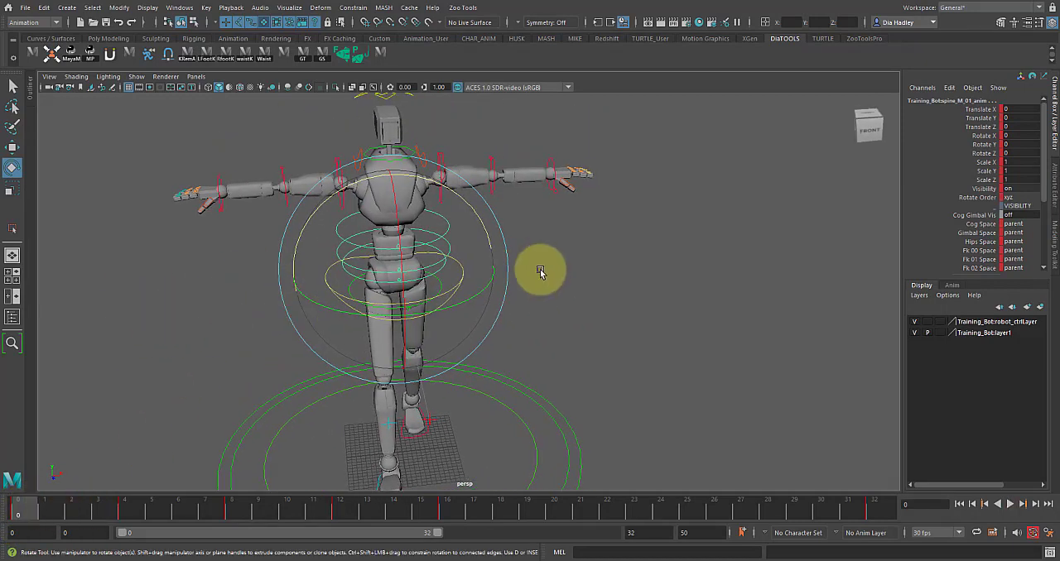
pyautogui.click(540, 272)
pyautogui.click(433, 221)
pyautogui.keyDown('alt'); pyautogui.moveTo(433, 221); pyautogui.dragTo(449, 234); pyautogui.keyUp('alt')
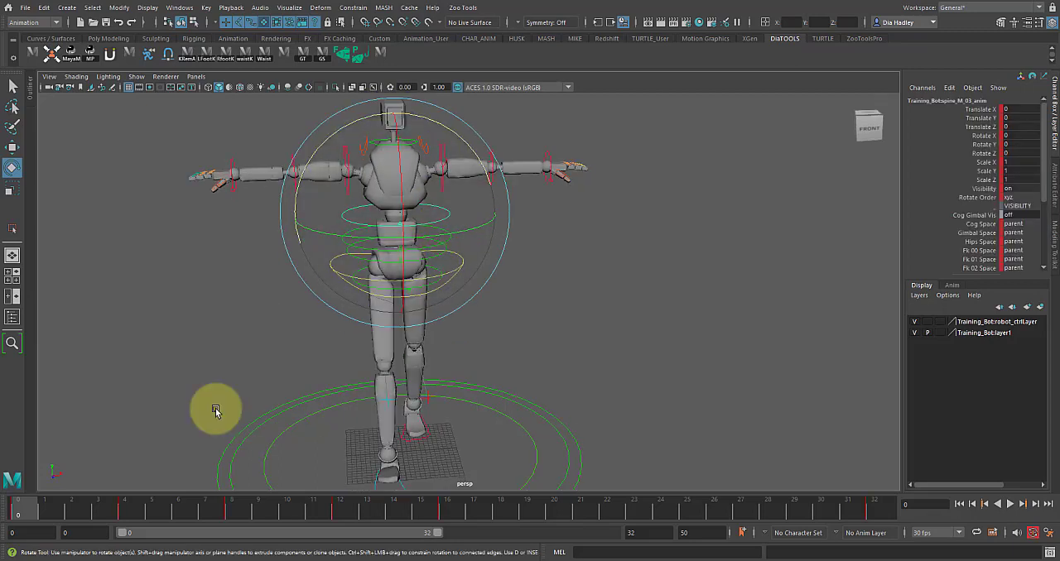
pyautogui.click(123, 508)
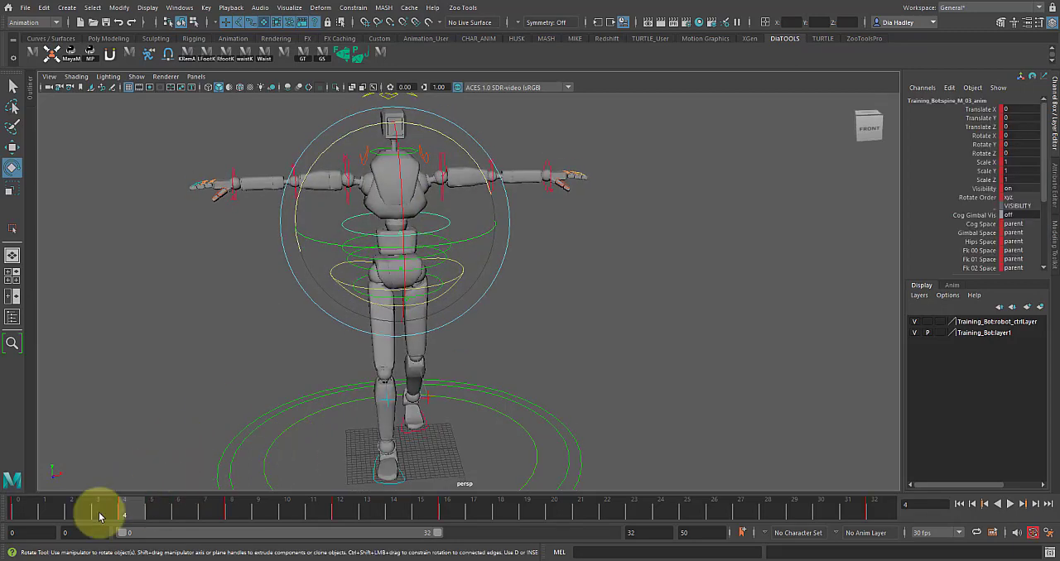
pyautogui.click(591, 265)
pyautogui.keyDown('alt'); pyautogui.moveTo(426, 243); pyautogui.dragTo(421, 217); pyautogui.keyUp('alt')
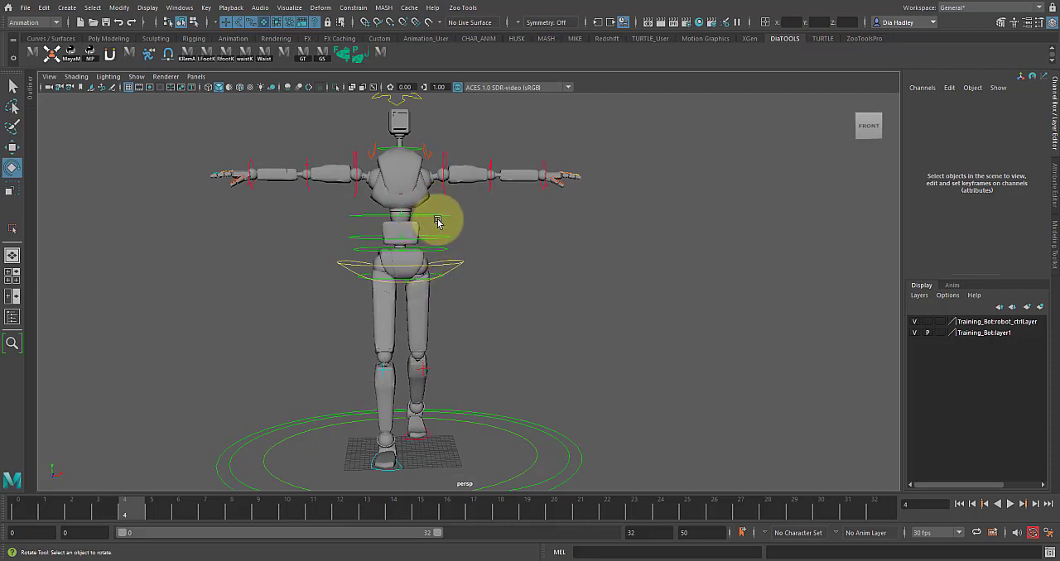
pyautogui.click(438, 221)
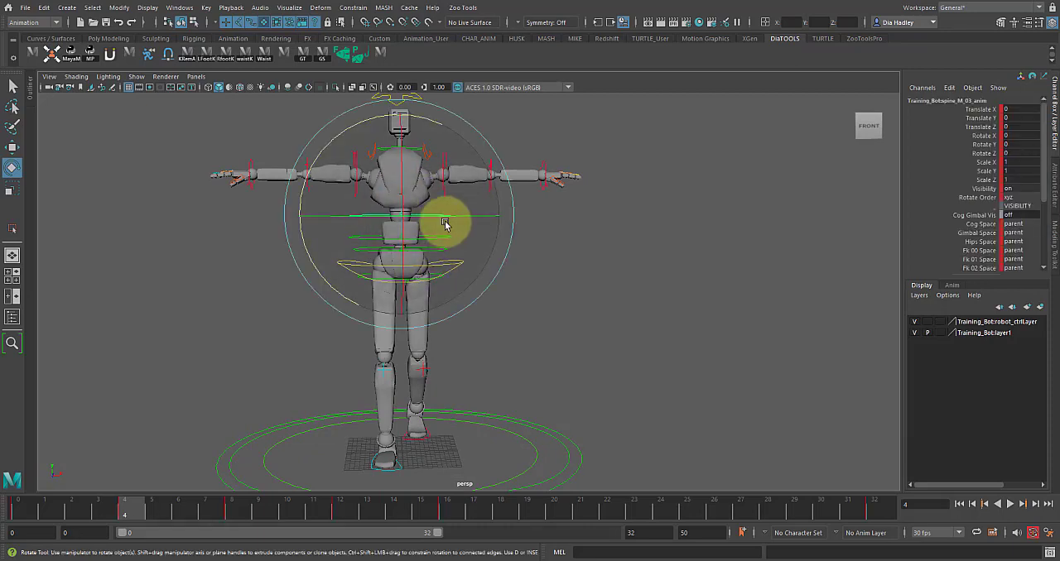
pyautogui.moveTo(444, 224); pyautogui.dragTo(437, 214)
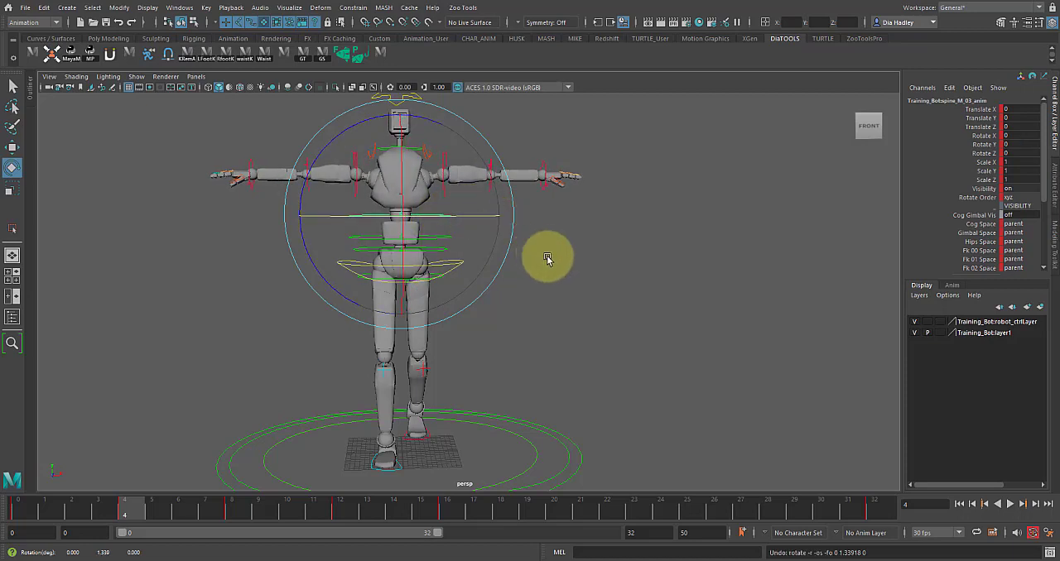
# - Select the three spine controls together and delete their keys between frames 3 and 14
pyautogui.click(547, 256)
pyautogui.click(431, 249)
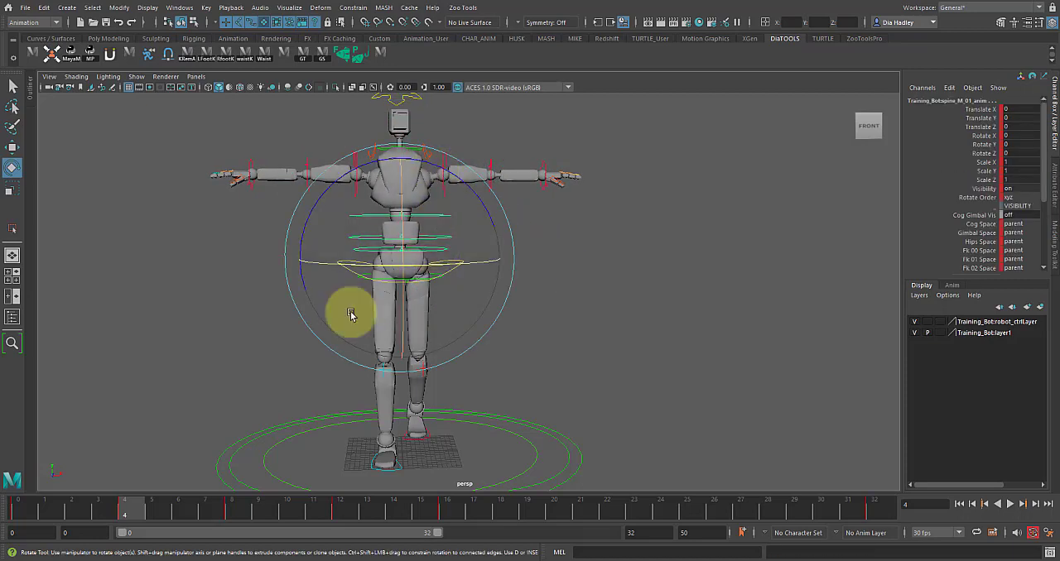
pyautogui.keyDown('alt'); pyautogui.moveTo(346, 238); pyautogui.dragTo(299, 260); pyautogui.keyUp('alt')
pyautogui.moveTo(39, 506); pyautogui.dragTo(118, 507)
pyautogui.rightClick(120, 507)
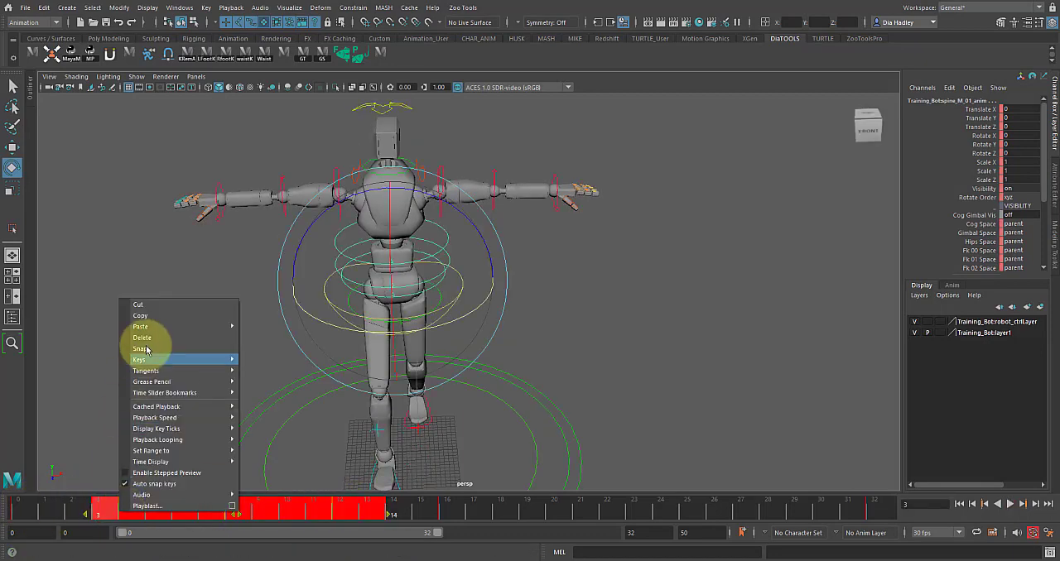
pyautogui.click(147, 341)
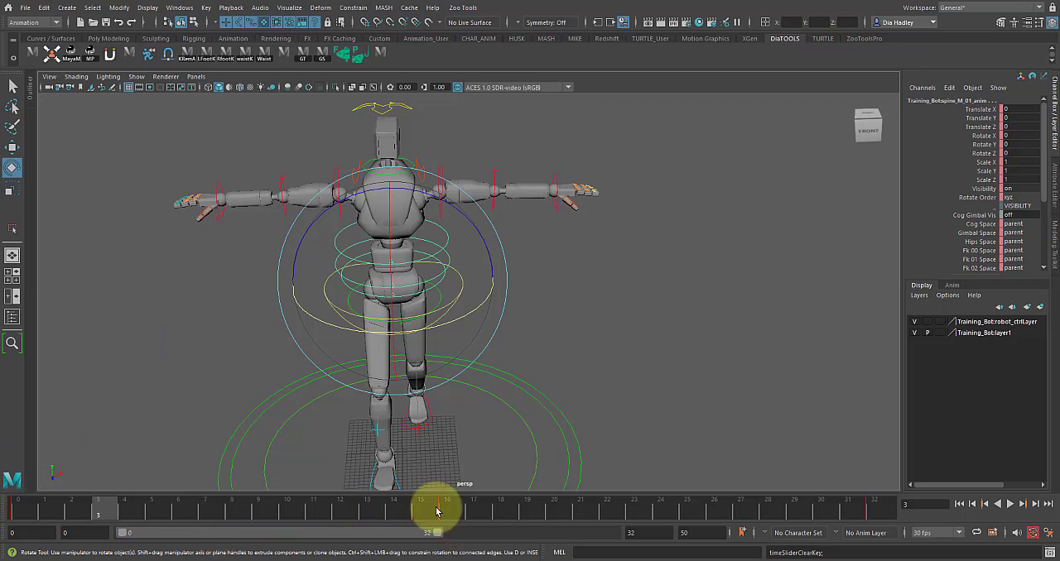
# - Compare the pose at frame 16, and twist the three spine controls in Rotate Y at frame 0 from a top view
pyautogui.click(447, 507)
pyautogui.keyDown('alt'); pyautogui.moveTo(386, 307); pyautogui.dragTo(398, 232); pyautogui.keyUp('alt')
pyautogui.click(27, 505)
pyautogui.keyDown('alt'); pyautogui.moveTo(414, 308); pyautogui.dragTo(456, 237, button='middle'); pyautogui.keyUp('alt')
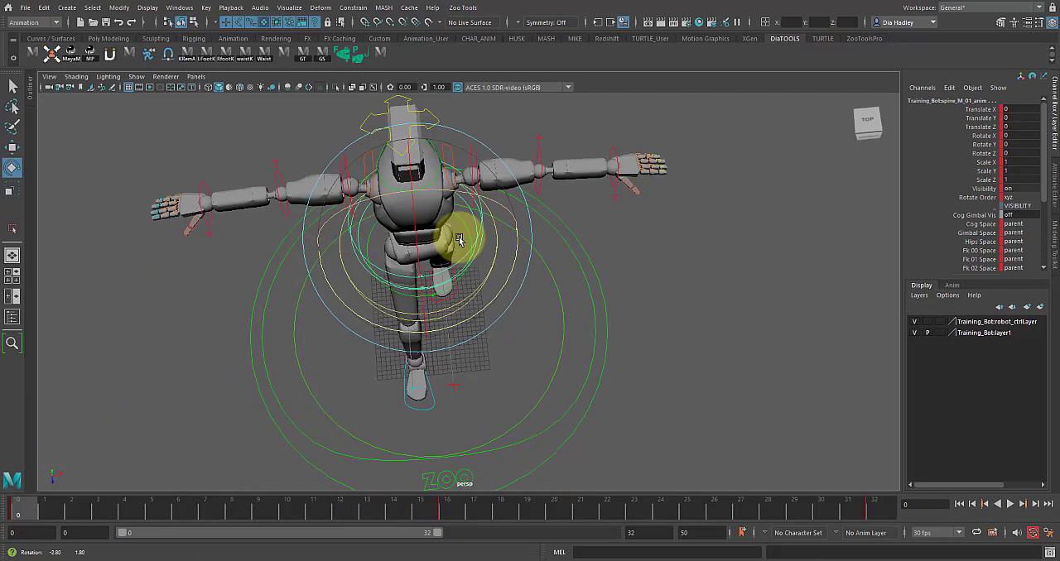
pyautogui.moveTo(447, 247)
pyautogui.keyDown('alt'); pyautogui.mouseDown()
pyautogui.moveTo(452, 255)
pyautogui.moveTo(441, 239)
pyautogui.mouseUp(); pyautogui.keyUp('alt')
pyautogui.press('e')
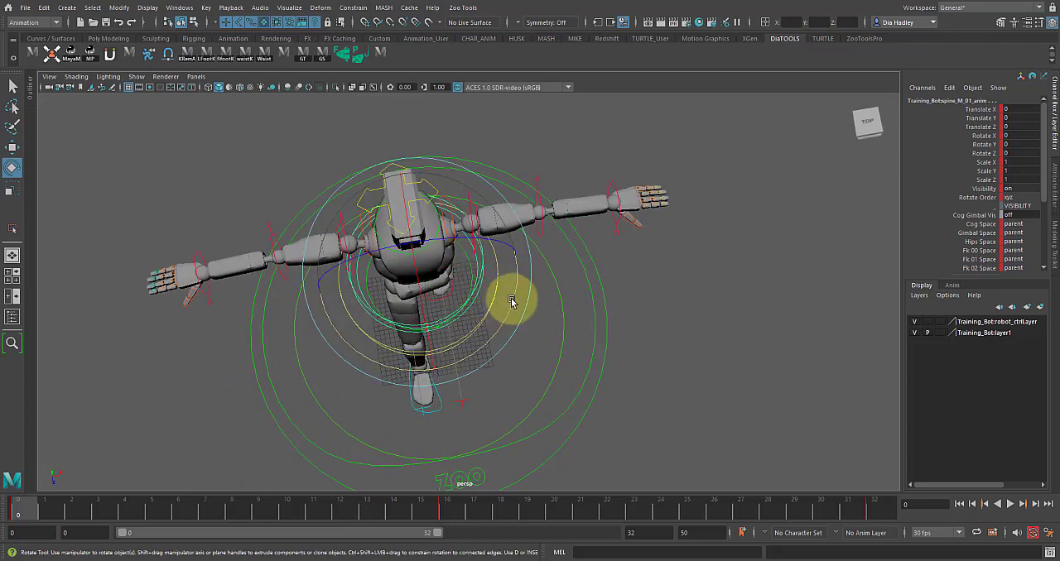
pyautogui.moveTo(513, 303); pyautogui.dragTo(505, 303)
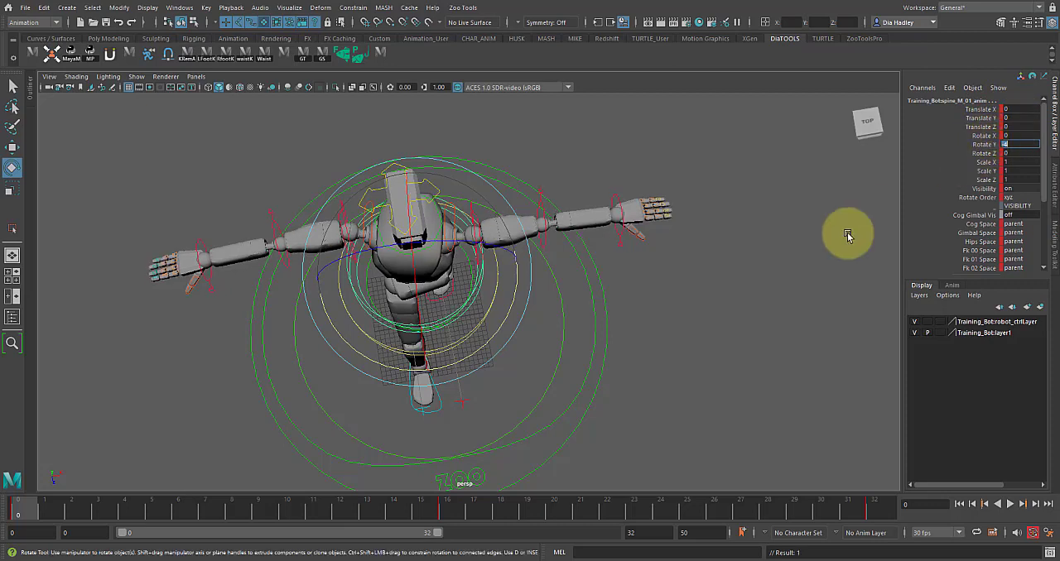
# - Set Rotate Y to 4 on the three spine controls at frame 16, and repeat the frame 0 twist of -4 at frame 32
pyautogui.click(450, 502)
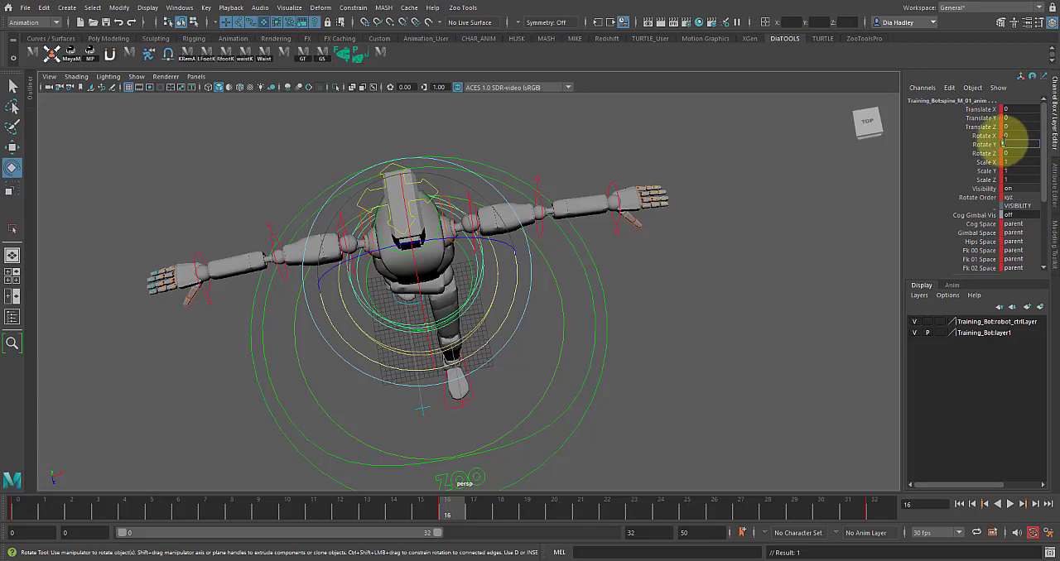
pyautogui.press('Return')
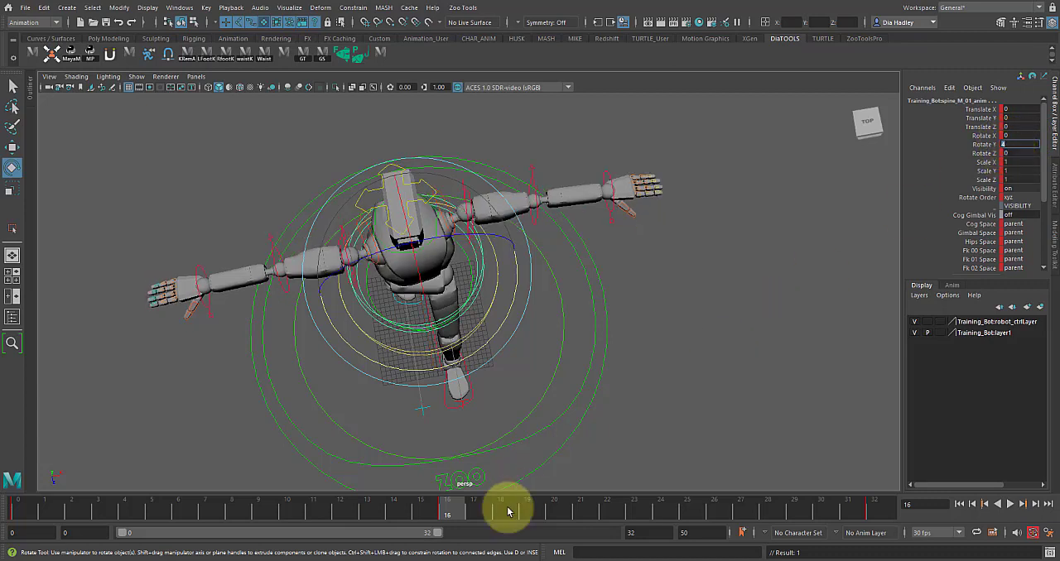
pyautogui.click(31, 509)
pyautogui.moveTo(31, 509); pyautogui.dragTo(450, 539)
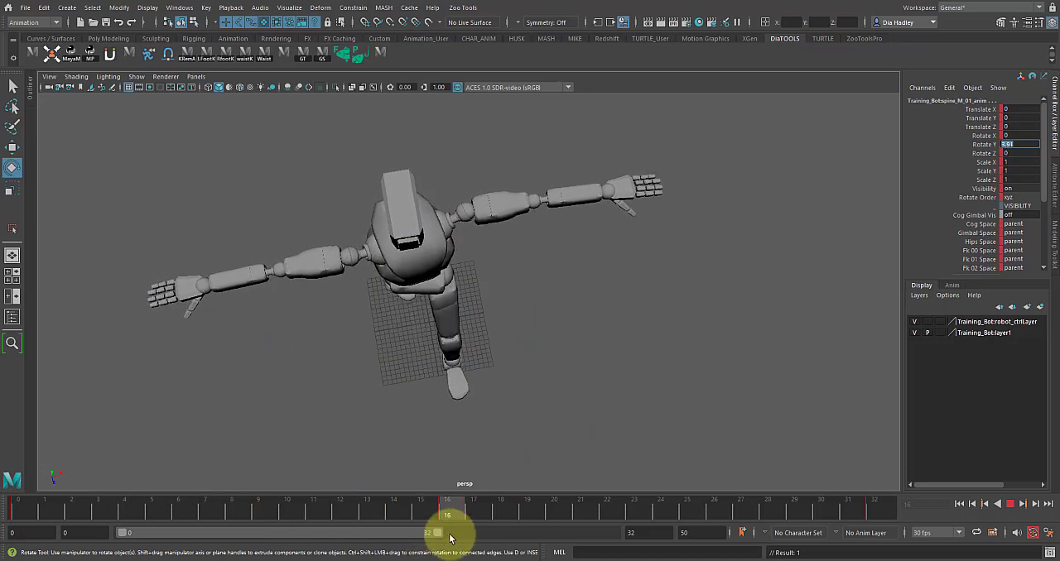
pyautogui.keyDown('alt'); pyautogui.moveTo(552, 320); pyautogui.dragTo(395, 485); pyautogui.keyUp('alt')
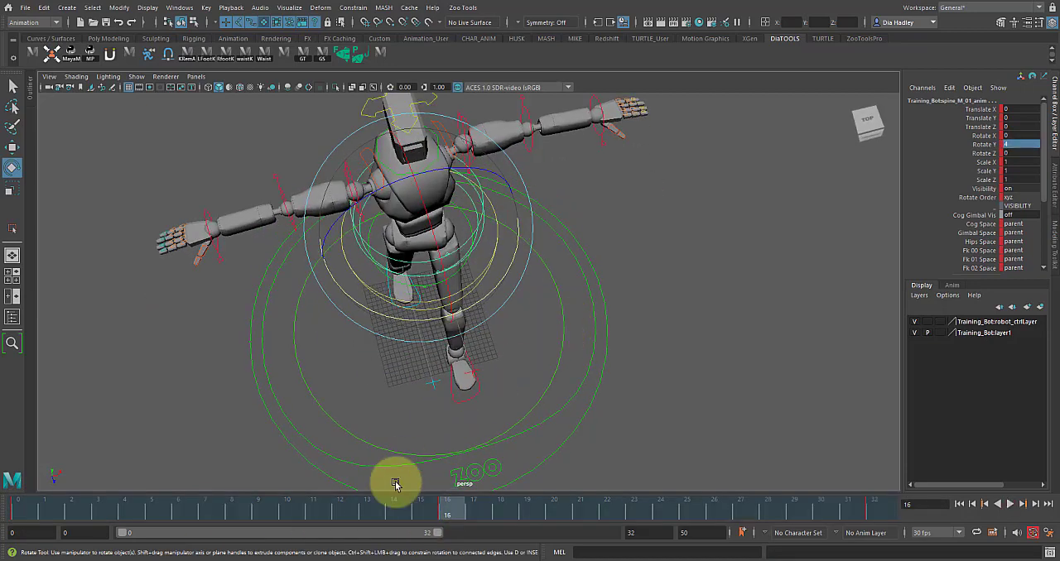
pyautogui.click(19, 505)
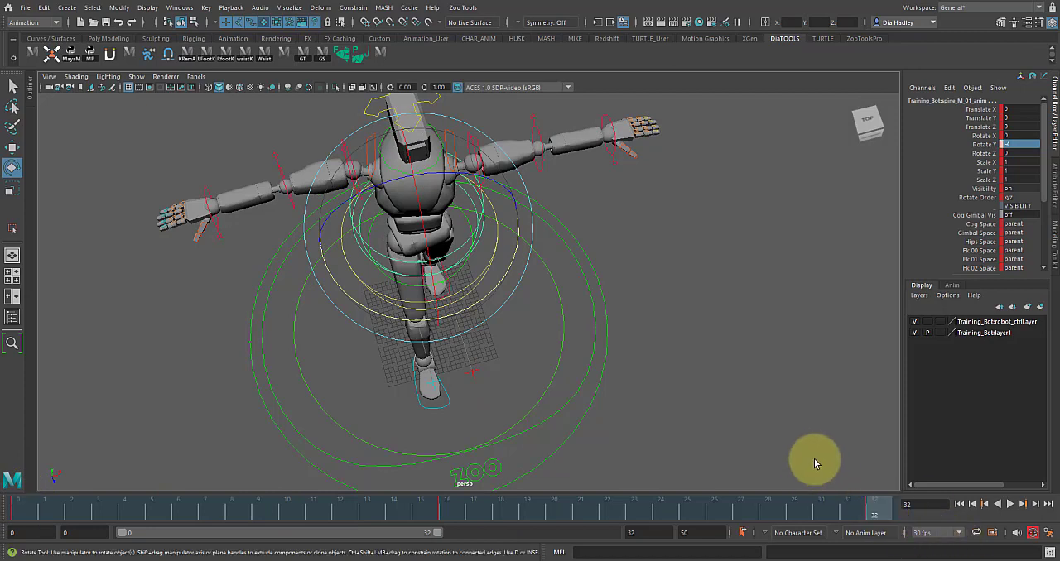
# - Play back the walk cycle and review the torso twist from above and from the front
pyautogui.click(1023, 504)
pyautogui.click(1019, 505)
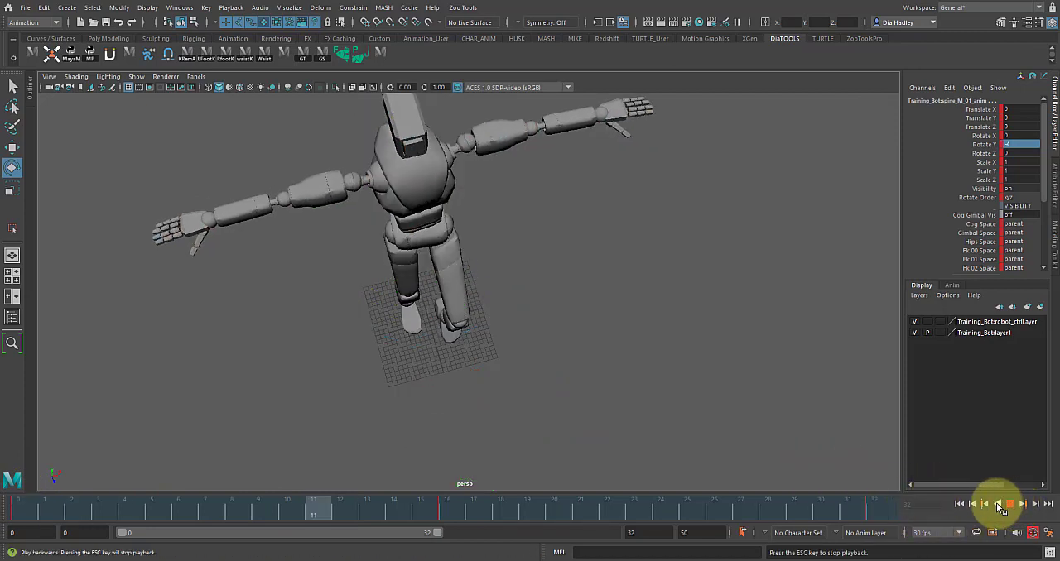
pyautogui.keyDown('alt'); pyautogui.moveTo(633, 356); pyautogui.dragTo(619, 338); pyautogui.keyUp('alt')
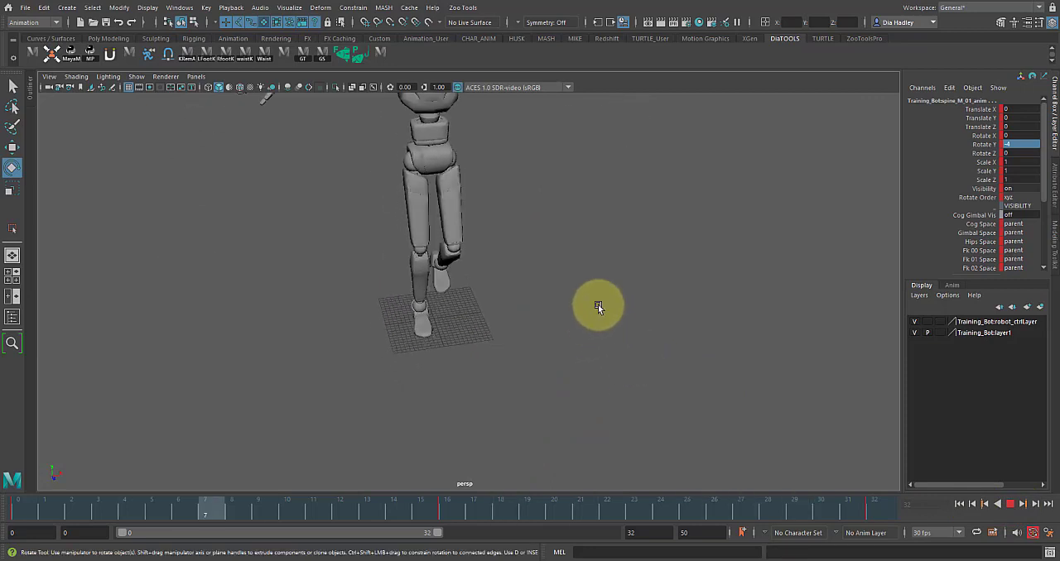
pyautogui.keyDown('alt'); pyautogui.moveTo(598, 304); pyautogui.dragTo(636, 396, button='middle'); pyautogui.keyUp('alt')
pyautogui.keyDown('alt'); pyautogui.moveTo(662, 400); pyautogui.dragTo(611, 365); pyautogui.keyUp('alt')
pyautogui.keyDown('alt'); pyautogui.moveTo(608, 354); pyautogui.dragTo(618, 443, button='middle'); pyautogui.keyUp('alt')
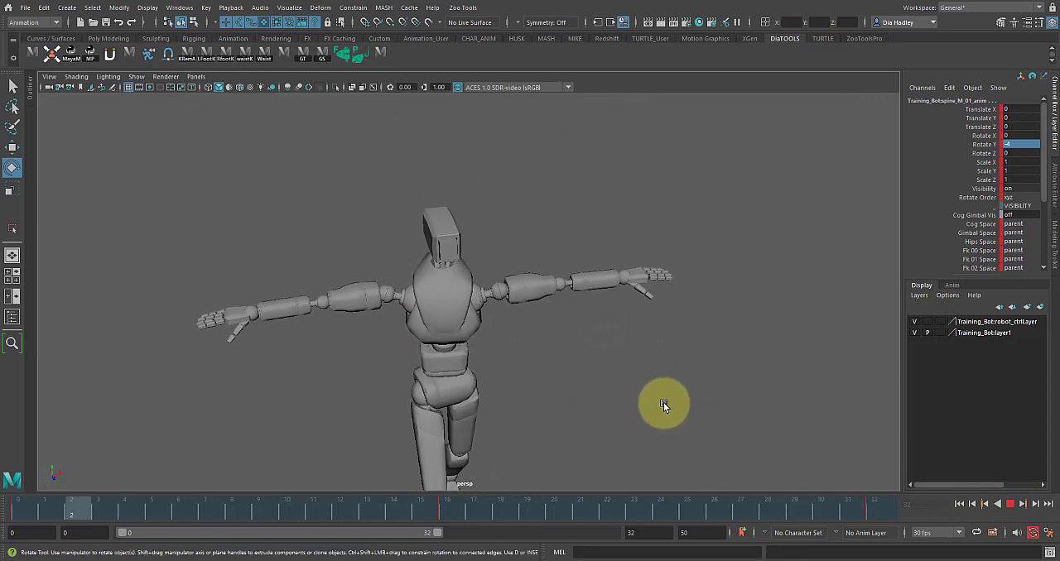
pyautogui.click(1009, 505)
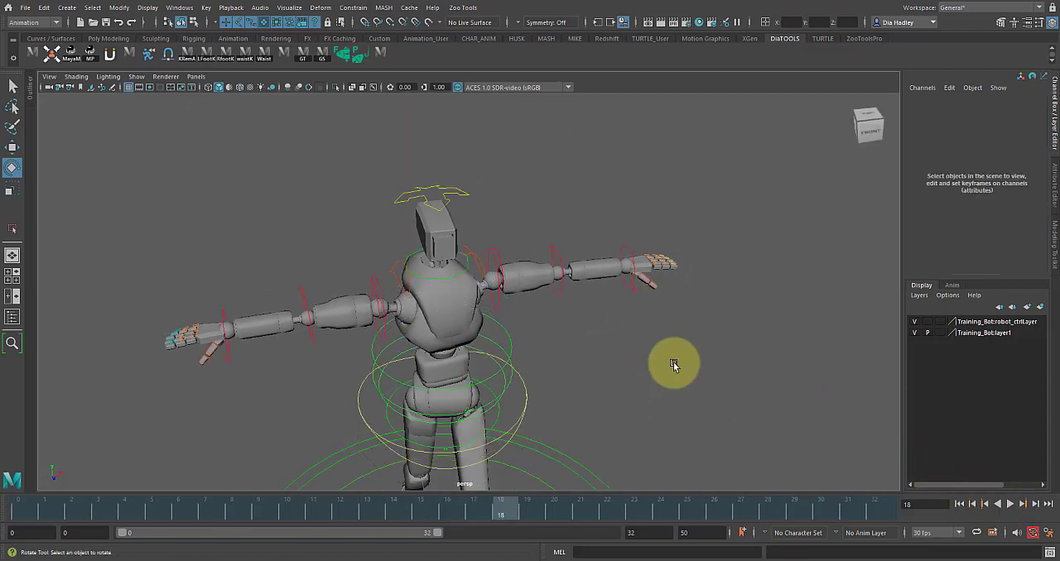
# - Inspect the Head Space of the head control and the Fk Space of the left shoulder FK control
pyautogui.click(447, 186)
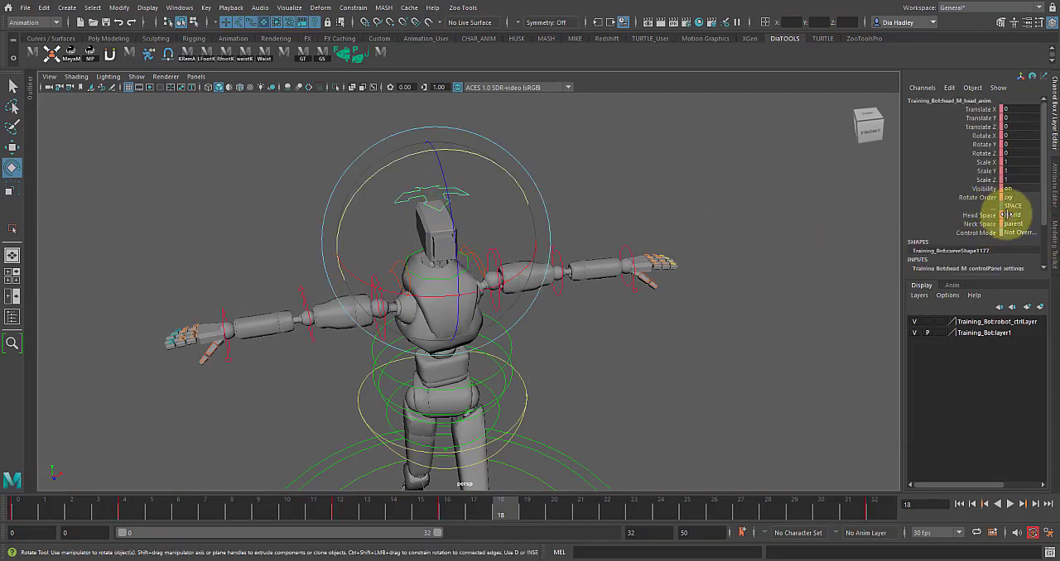
pyautogui.click(621, 316)
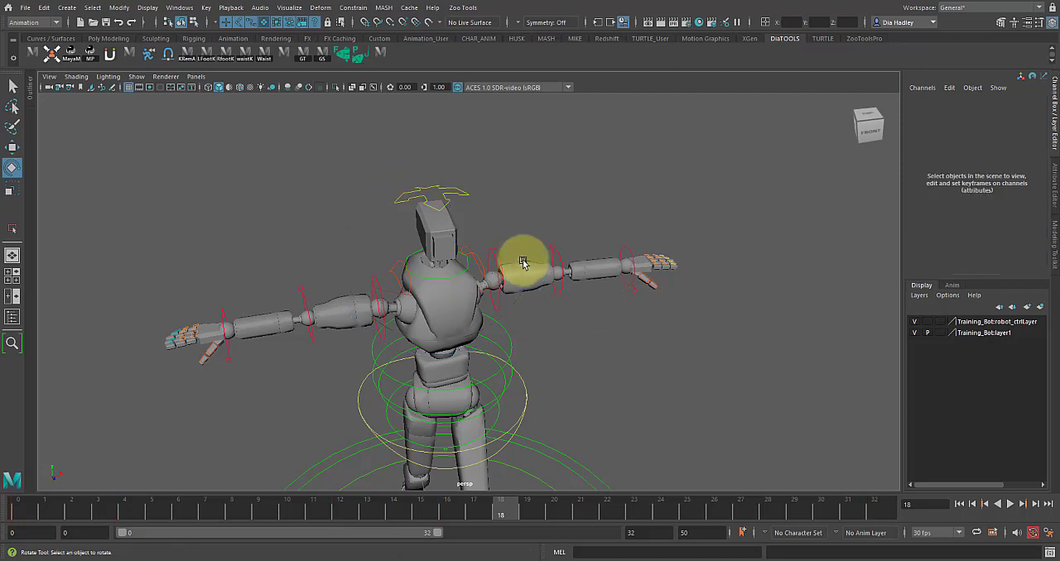
pyautogui.click(495, 260)
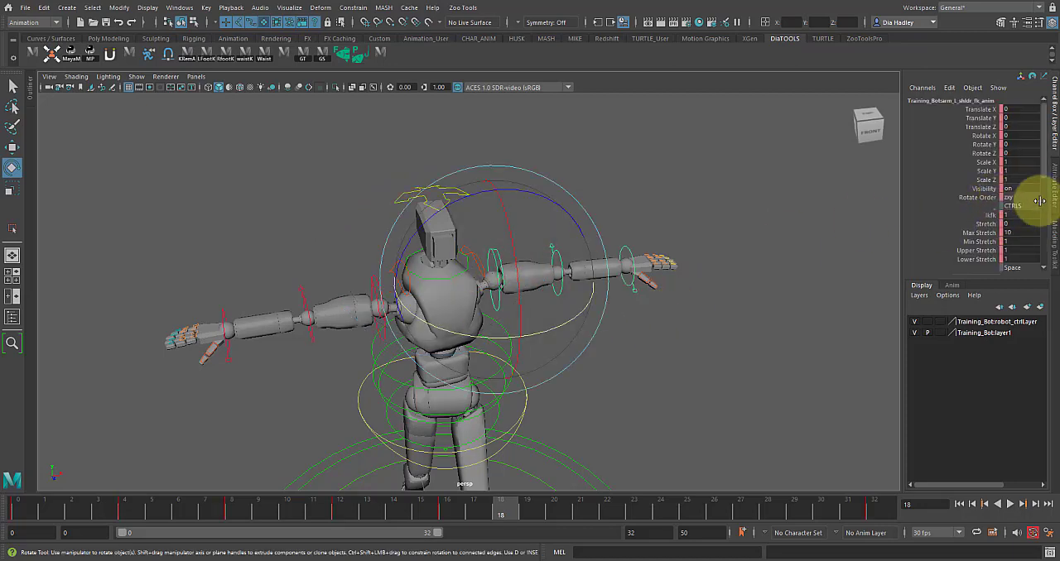
pyautogui.scroll(-4, 1037, 183)
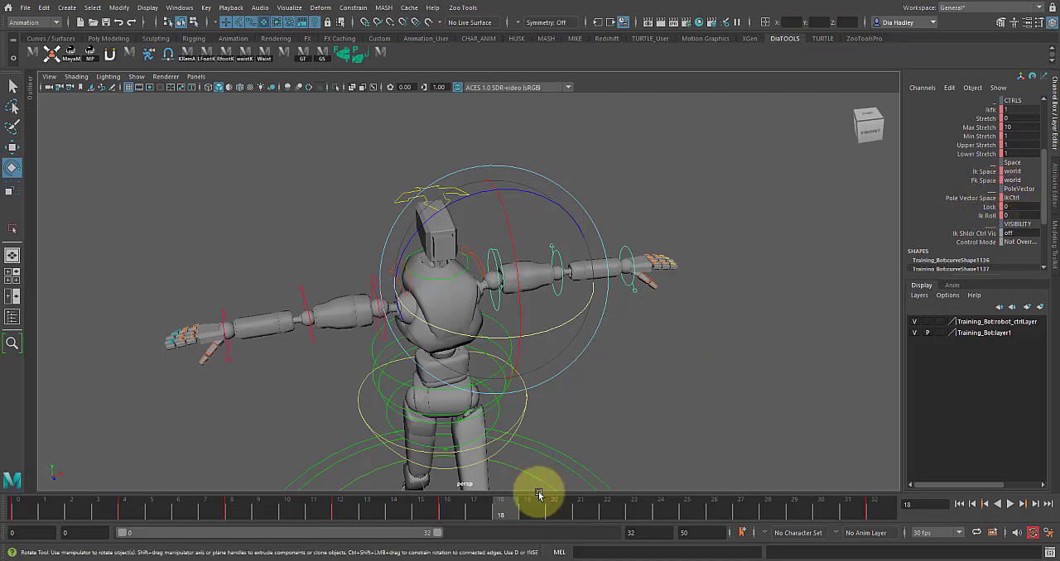
# - Try rotating the upper spine control freely at frame 18 to test how the arms follow, and undo the rotation
pyautogui.click(668, 440)
pyautogui.click(506, 339)
pyautogui.moveTo(507, 339); pyautogui.dragTo(480, 293)
pyautogui.hotkey('ctrl', 'z')
pyautogui.hotkey('ctrl', 'z')
pyautogui.hotkey('ctrl', 'z')
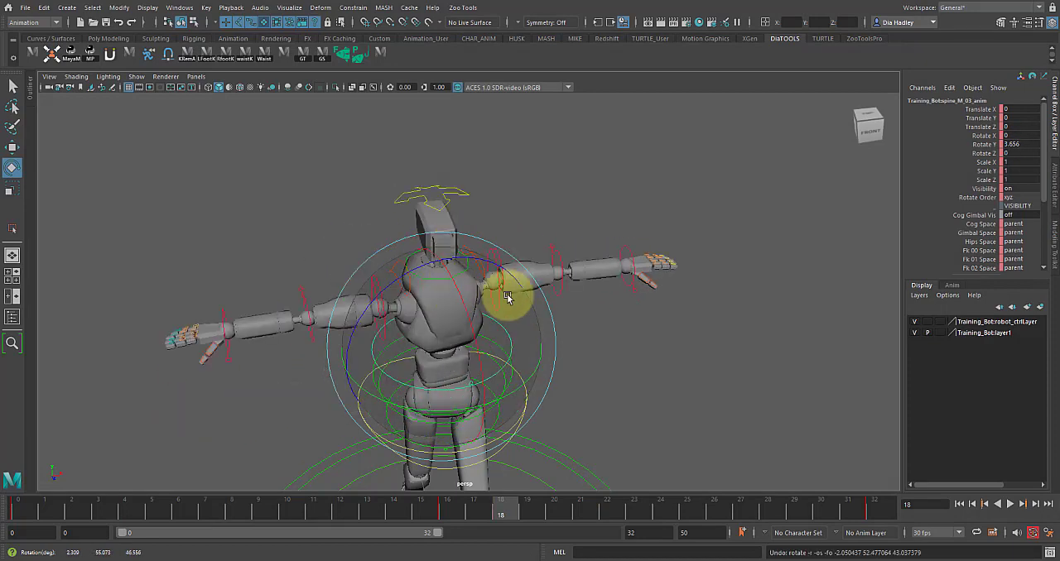
# - Scrub to frame 32 and replay the walk cycle from the front to check the arms and spine twist
pyautogui.moveTo(450, 511); pyautogui.dragTo(829, 429)
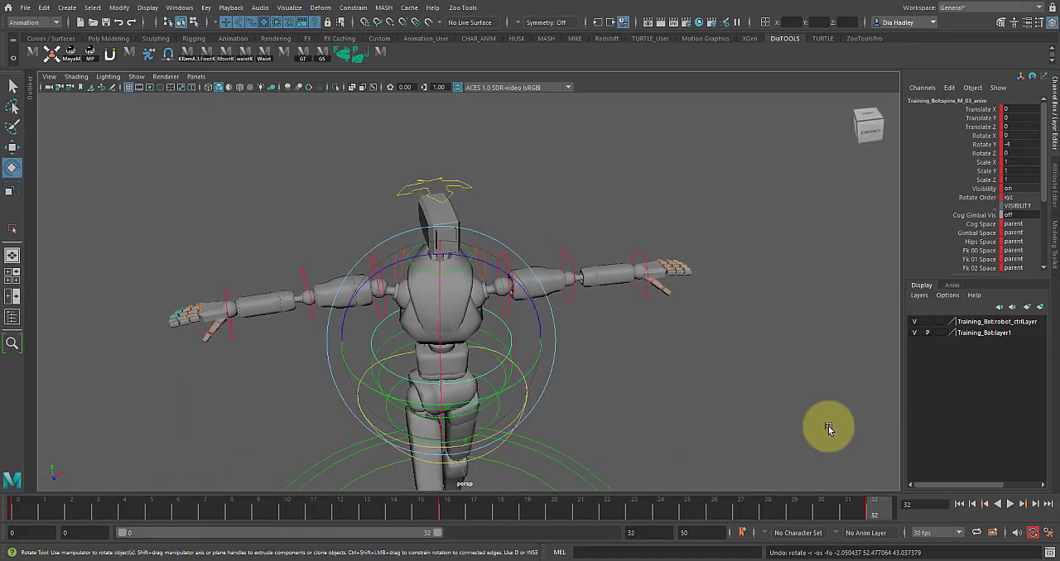
pyautogui.click(1011, 503)
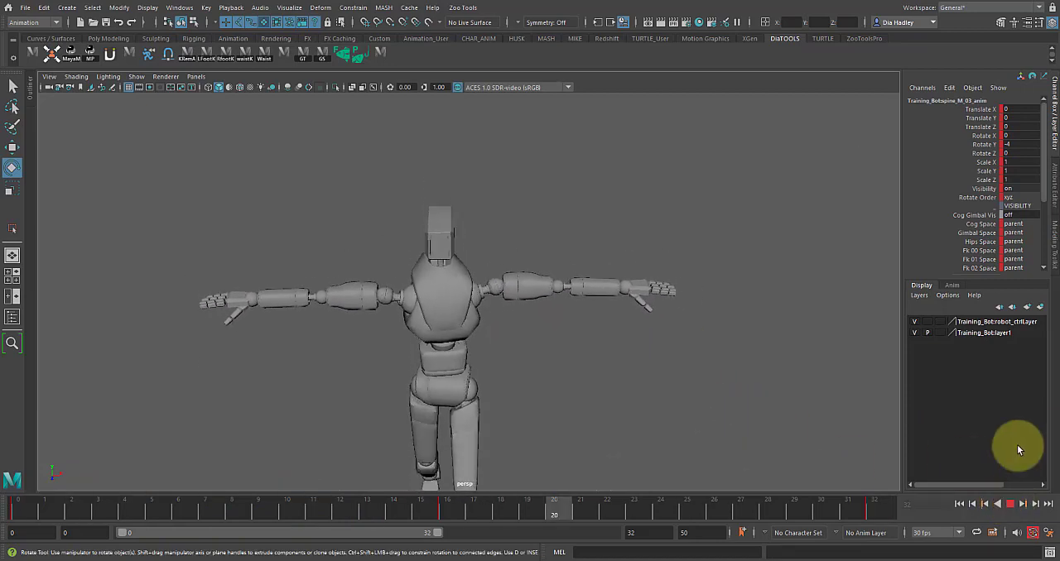
pyautogui.click(1011, 503)
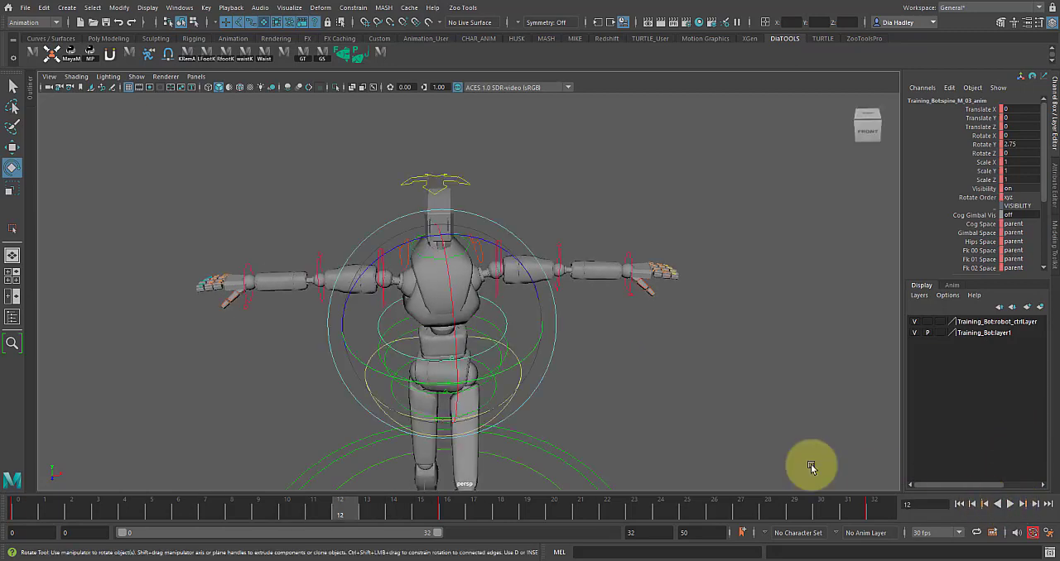
# - Lower the right arm at frame 4 by rotating its shoulder FK control to about 77.5 degrees in Rotate Z
pyautogui.click(675, 385)
pyautogui.click(381, 261)
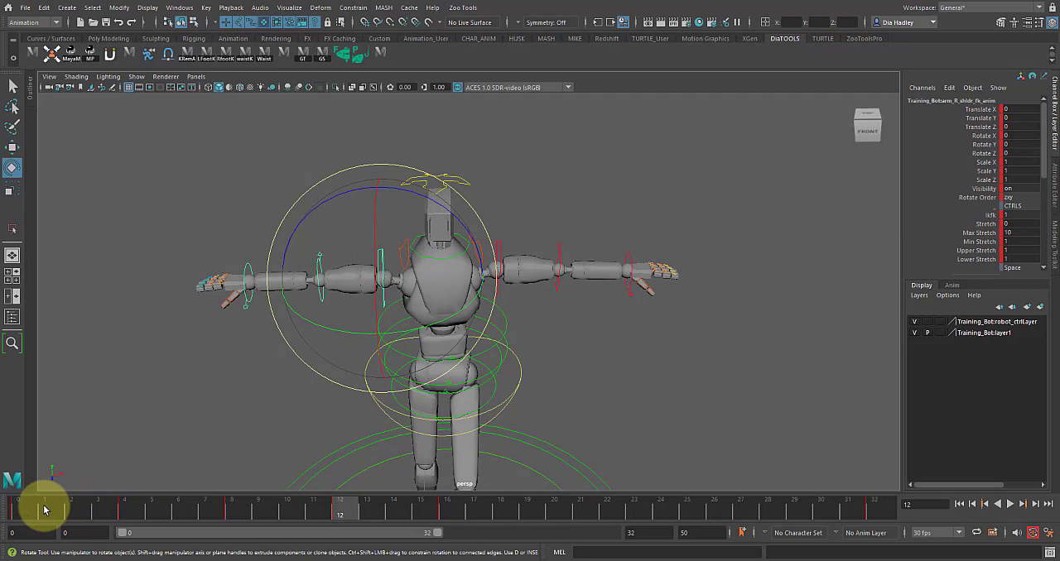
pyautogui.hotkey('alt', 'v')
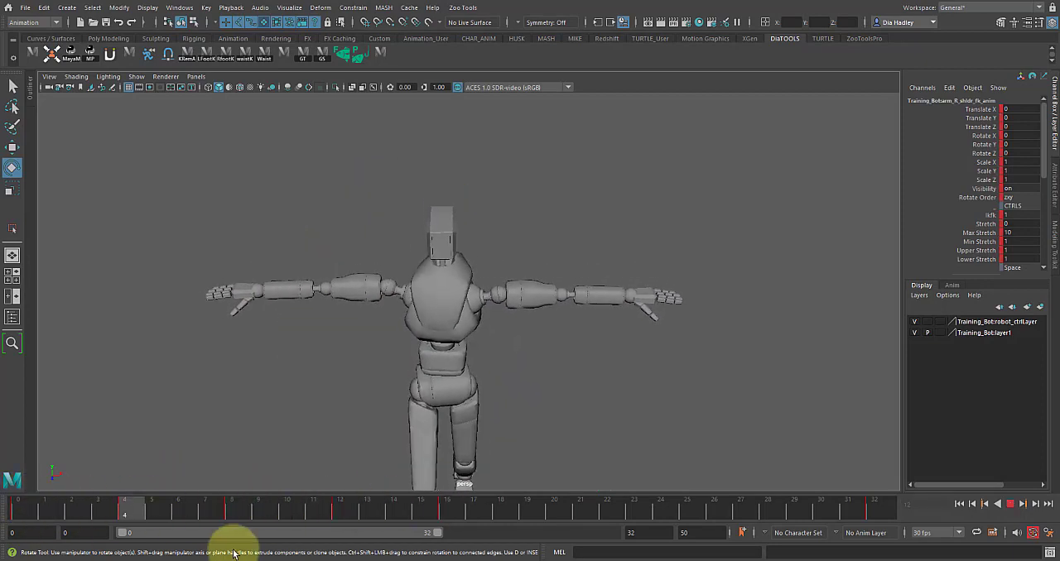
pyautogui.hotkey('alt', 'v')
pyautogui.keyDown('alt'); pyautogui.moveTo(361, 422); pyautogui.dragTo(458, 234); pyautogui.keyUp('alt')
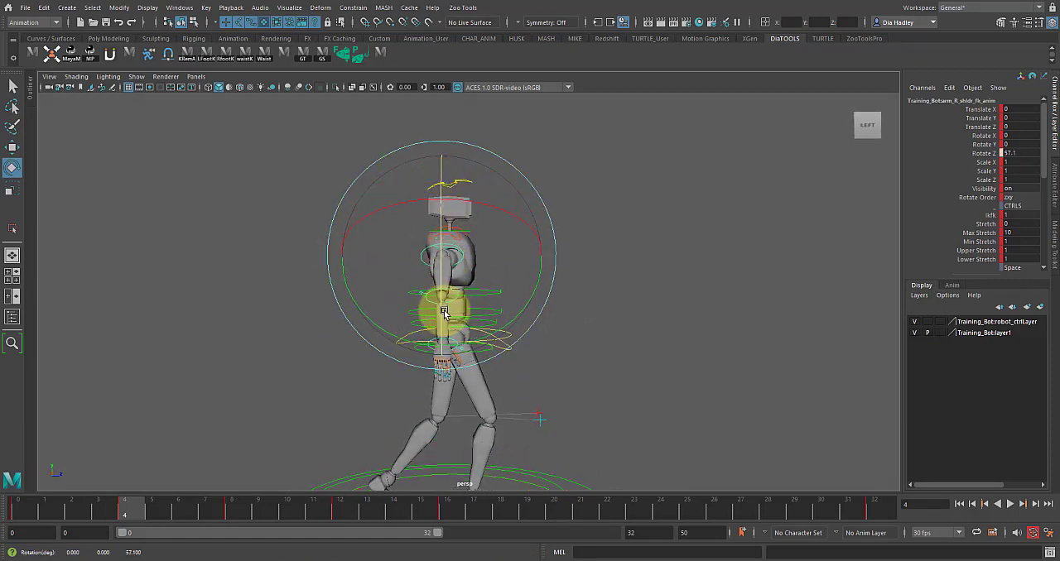
pyautogui.keyDown('alt'); pyautogui.moveTo(444, 339); pyautogui.dragTo(392, 294); pyautogui.keyUp('alt')
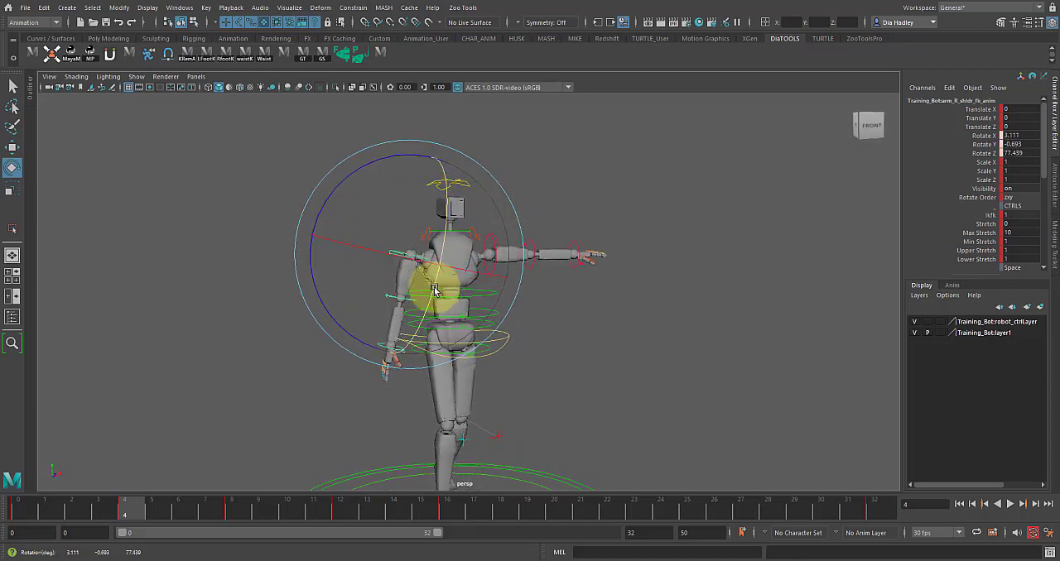
pyautogui.keyDown('alt'); pyautogui.moveTo(468, 259); pyautogui.dragTo(448, 261); pyautogui.keyUp('alt')
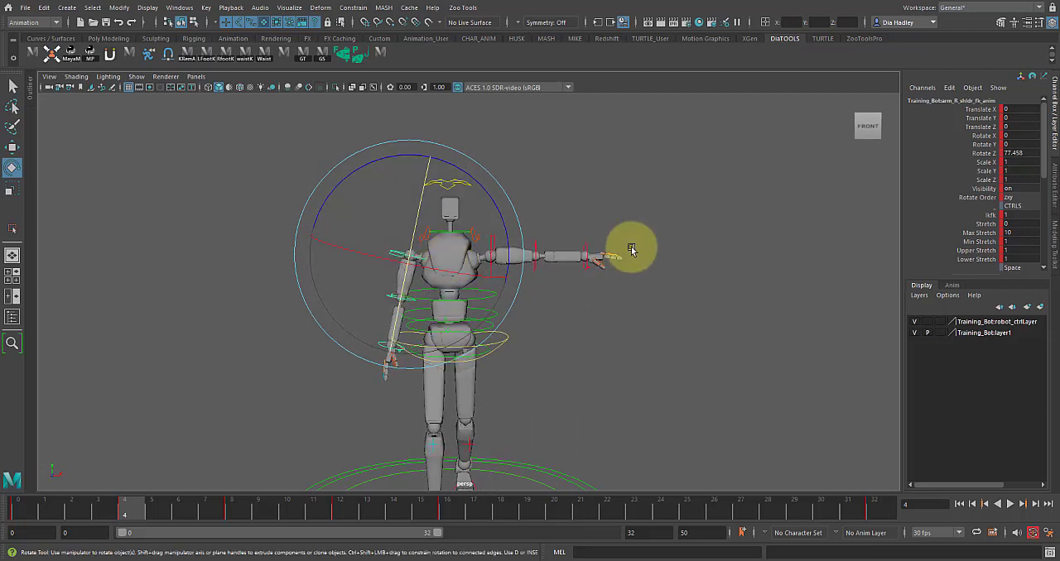
# - Try rotating the right shoulder FK control in Rotate Y and Rotate X at frame 4
pyautogui.click(985, 144)
pyautogui.moveTo(811, 213); pyautogui.dragTo(800, 225, button='middle')
pyautogui.click(984, 135)
pyautogui.moveTo(864, 193); pyautogui.dragTo(779, 242, button='middle')
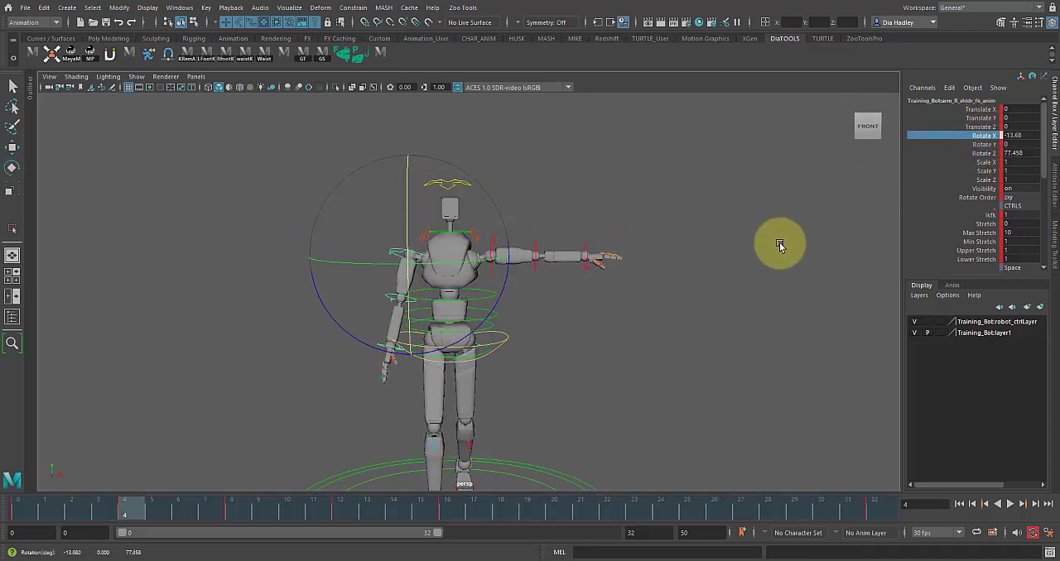
pyautogui.click(270, 422)
pyautogui.moveTo(131, 507); pyautogui.dragTo(120, 527)
pyautogui.click(374, 267)
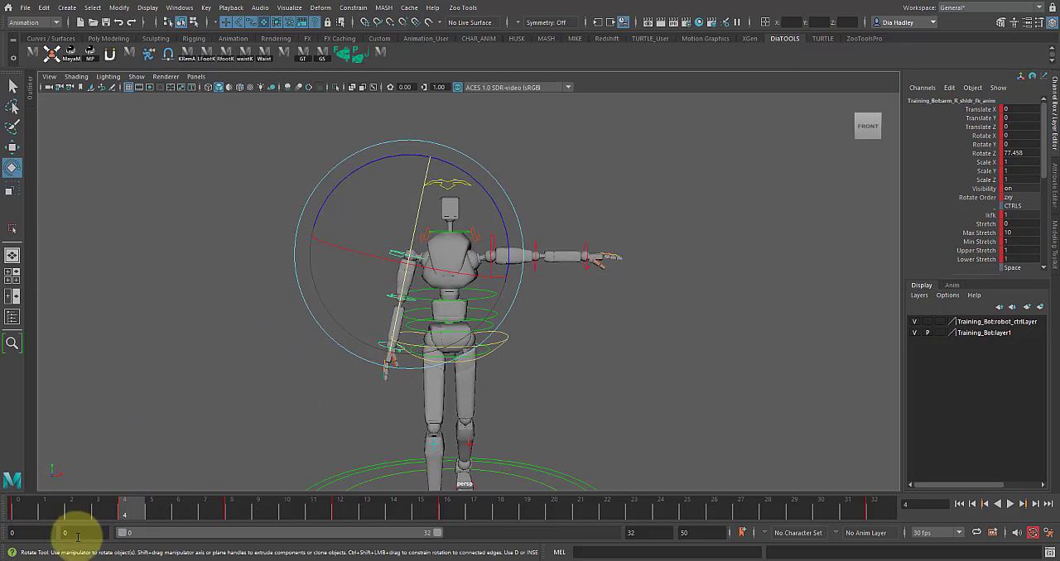
# - Lower the right arm at frame 0 by rotating its shoulder FK control to about 84 degrees in Rotate Z
pyautogui.click(21, 512)
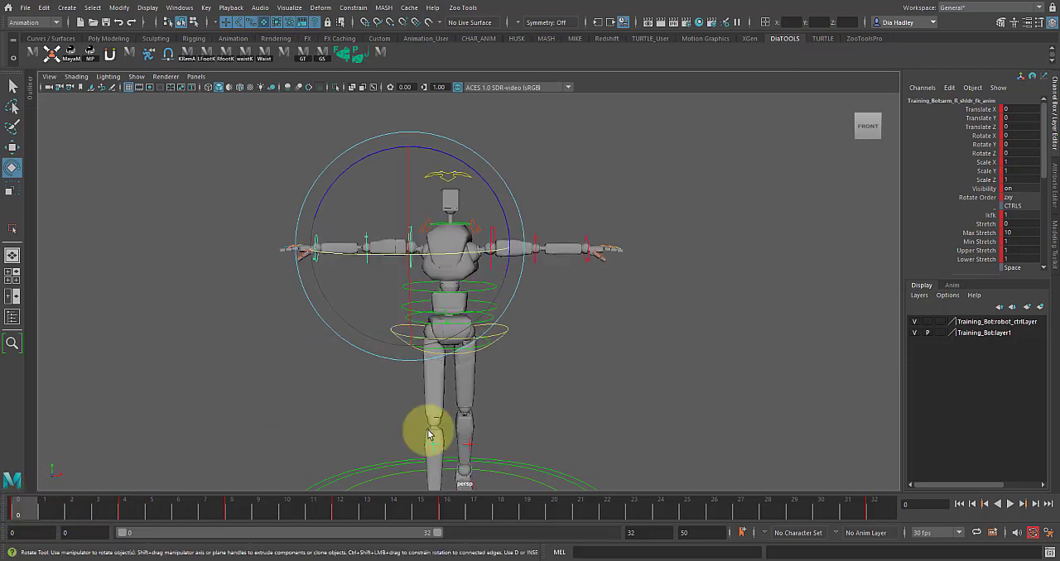
pyautogui.keyDown('alt'); pyautogui.moveTo(523, 292); pyautogui.dragTo(450, 226); pyautogui.keyUp('alt')
pyautogui.moveTo(378, 158); pyautogui.dragTo(370, 190)
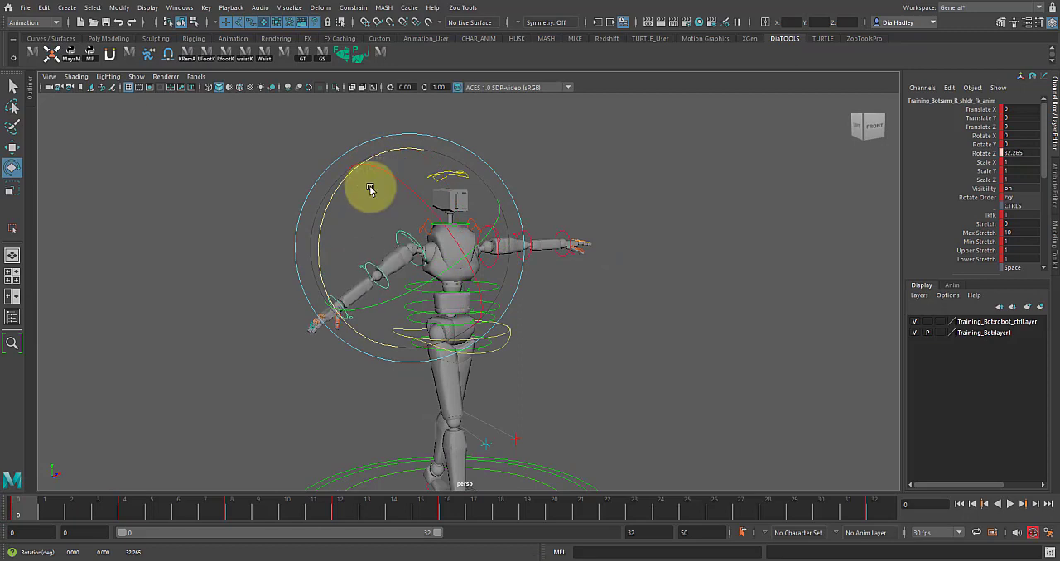
pyautogui.click(986, 154)
pyautogui.moveTo(655, 246); pyautogui.dragTo(784, 249, button='middle')
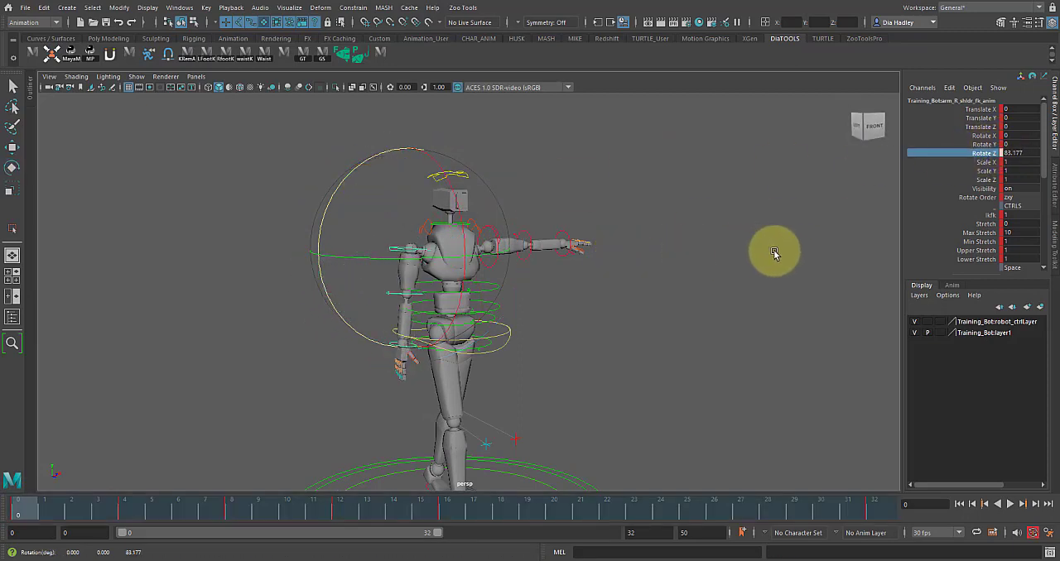
# - Try several small Rotate X adjustments on the right shoulder FK control at frame 0, undoing each one
pyautogui.keyDown('alt'); pyautogui.moveTo(598, 290); pyautogui.dragTo(575, 303); pyautogui.keyUp('alt')
pyautogui.keyDown('alt'); pyautogui.moveTo(575, 303); pyautogui.dragTo(594, 321, button='right'); pyautogui.keyUp('alt')
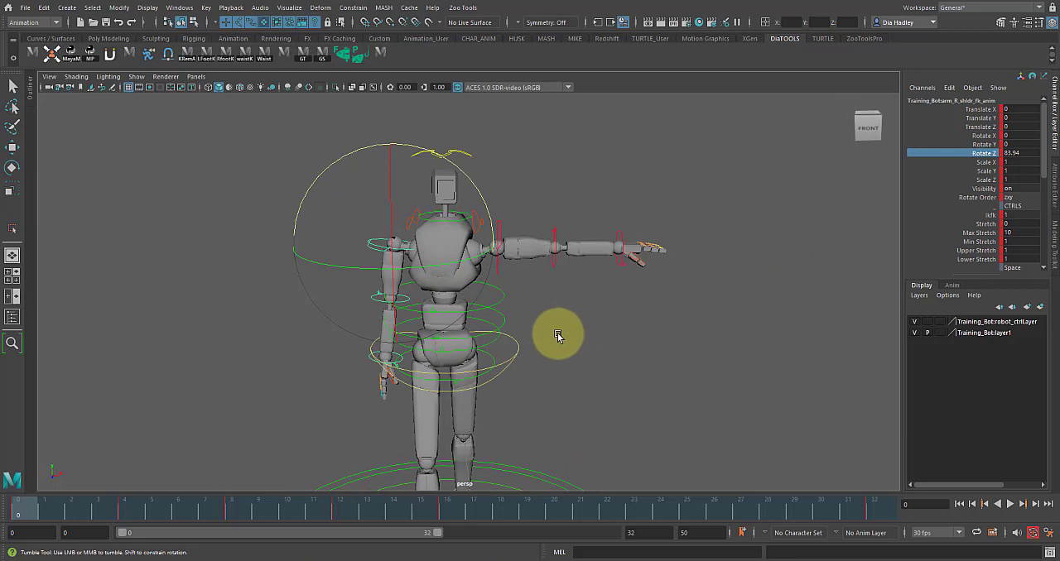
pyautogui.keyDown('alt'); pyautogui.moveTo(557, 336); pyautogui.dragTo(542, 341); pyautogui.keyUp('alt')
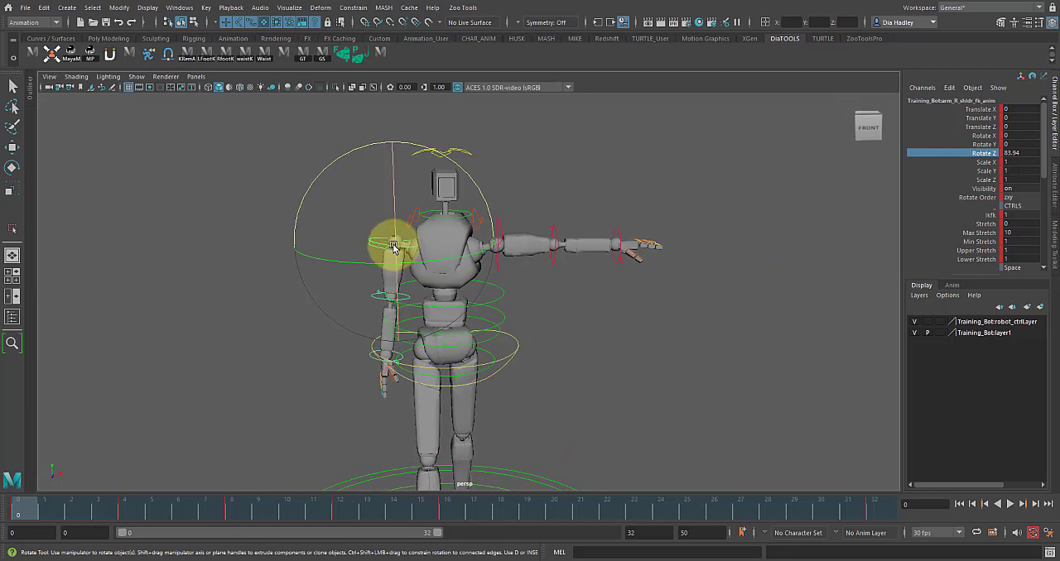
pyautogui.moveTo(394, 247); pyautogui.dragTo(386, 230)
pyautogui.hotkey('ctrl', 'z')
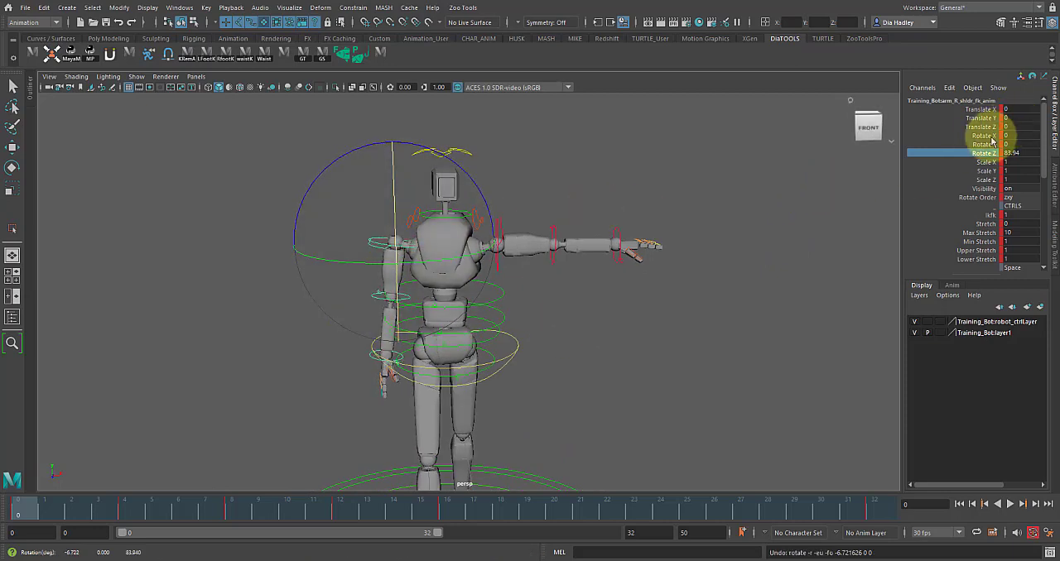
pyautogui.click(986, 136)
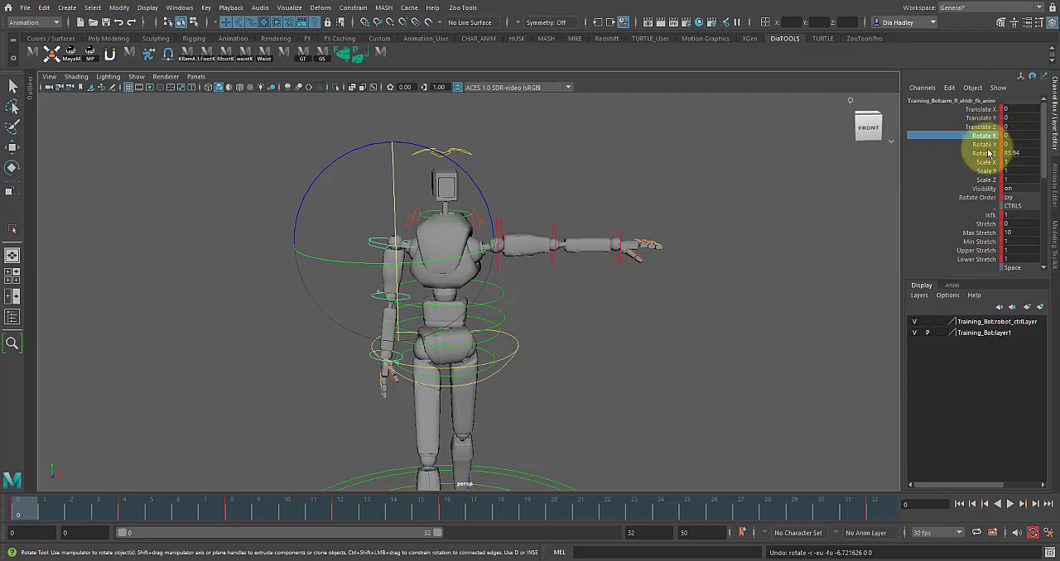
pyautogui.moveTo(768, 149); pyautogui.dragTo(777, 150, button='middle')
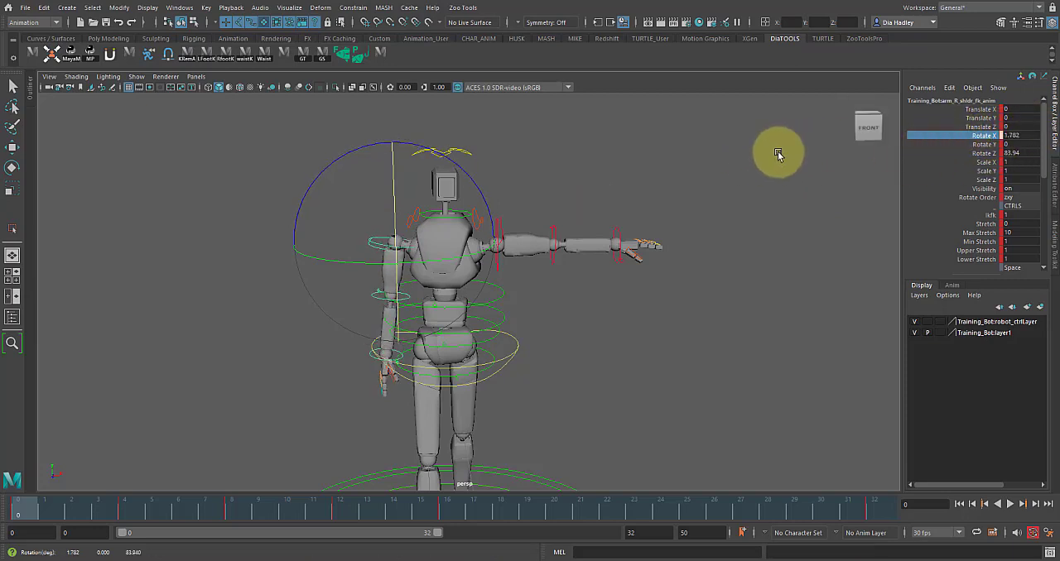
pyautogui.hotkey('ctrl', 'z')
pyautogui.hotkey('ctrl', 'z')
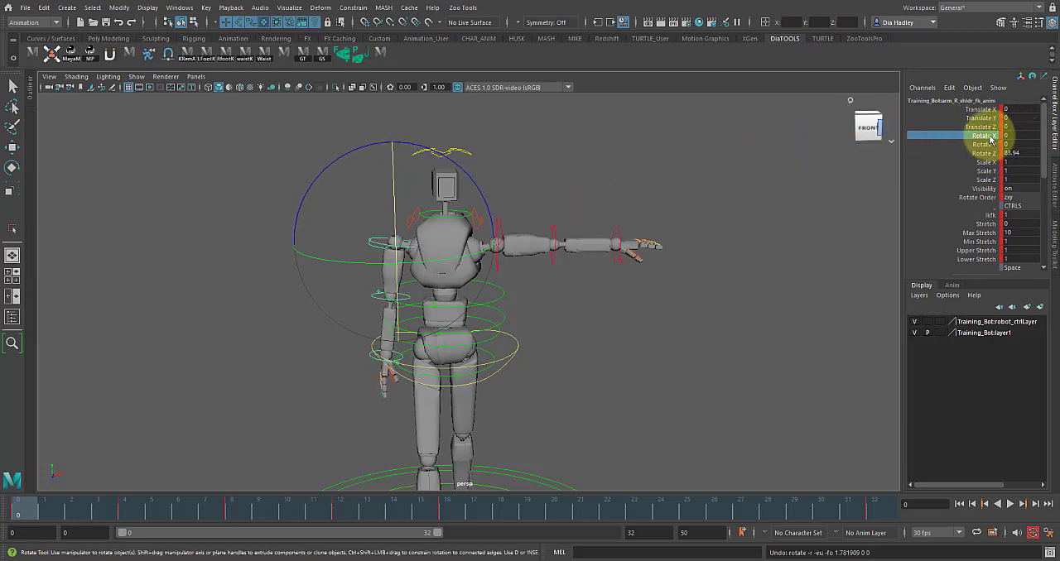
pyautogui.moveTo(757, 161); pyautogui.dragTo(794, 176, button='middle')
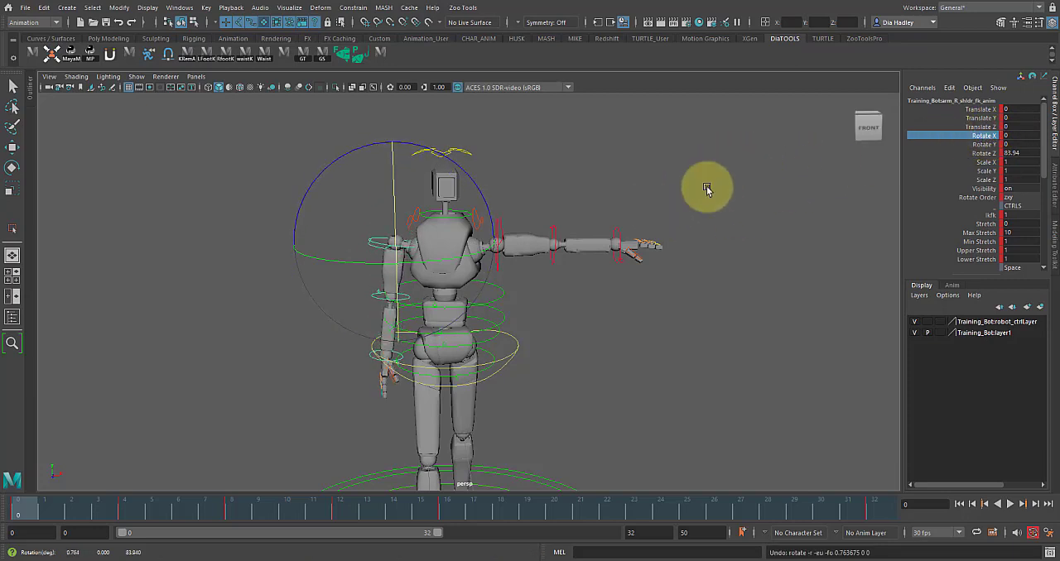
pyautogui.keyDown('alt'); pyautogui.moveTo(360, 306); pyautogui.dragTo(487, 312); pyautogui.keyUp('alt')
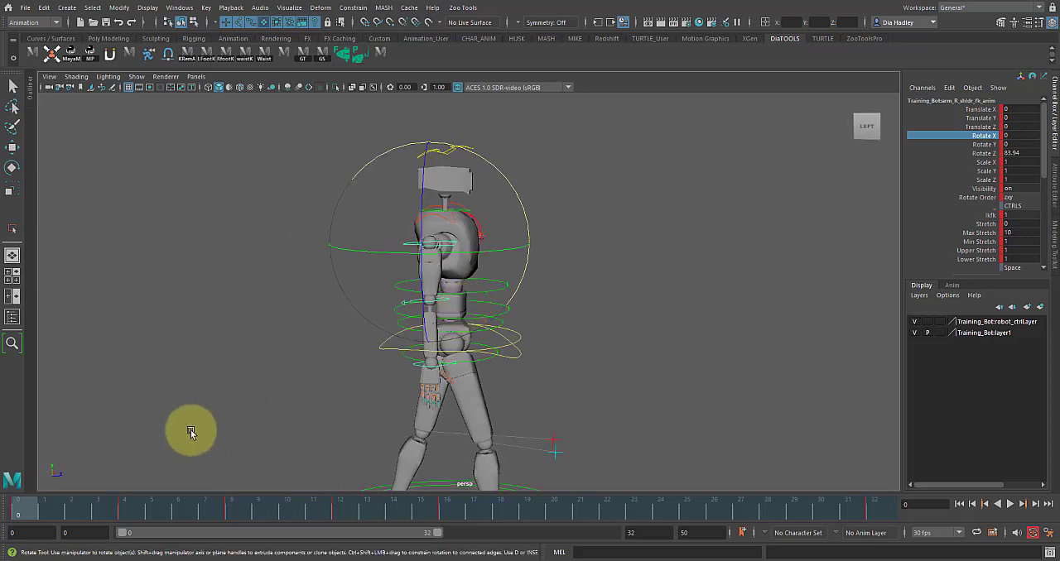
# - Swing the right arm backward at frame 0 by rotating its shoulder FK control to about 20.9 degrees in Rotate X
pyautogui.keyDown('alt'); pyautogui.moveTo(329, 350); pyautogui.dragTo(377, 303); pyautogui.keyUp('alt')
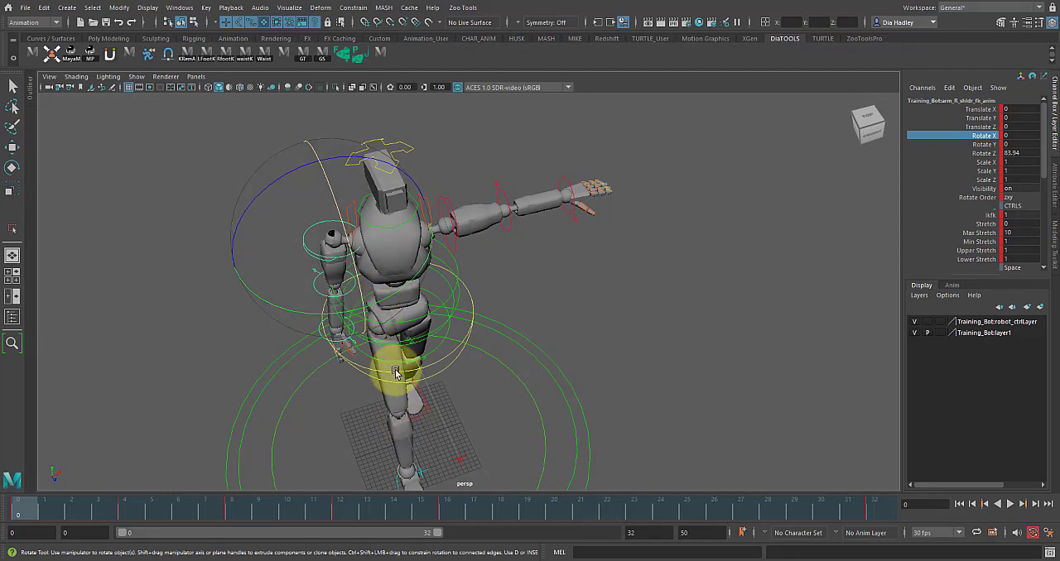
pyautogui.keyDown('alt'); pyautogui.moveTo(381, 377); pyautogui.dragTo(569, 234); pyautogui.keyUp('alt')
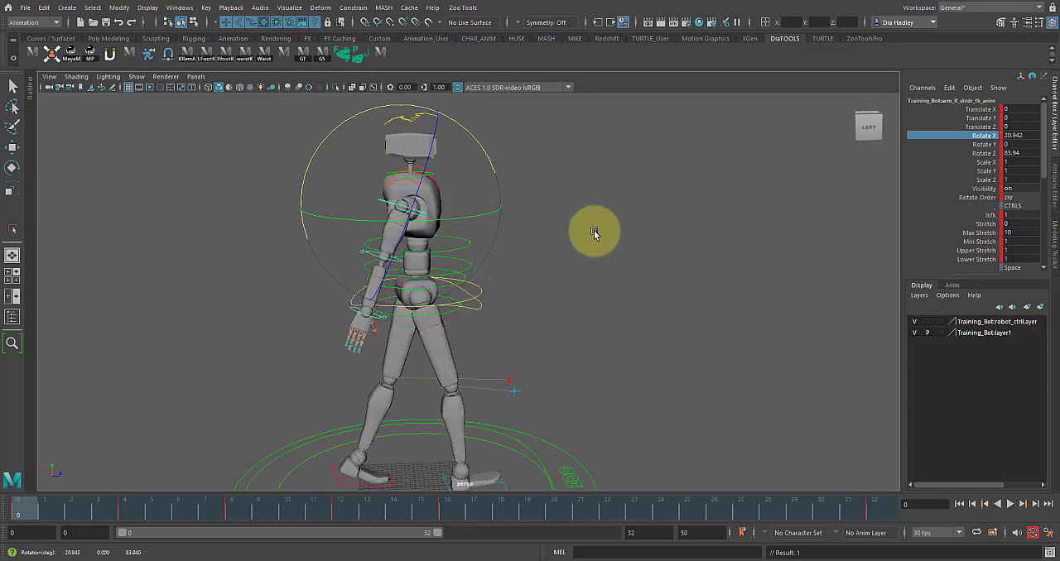
pyautogui.click(594, 232)
pyautogui.click(365, 321)
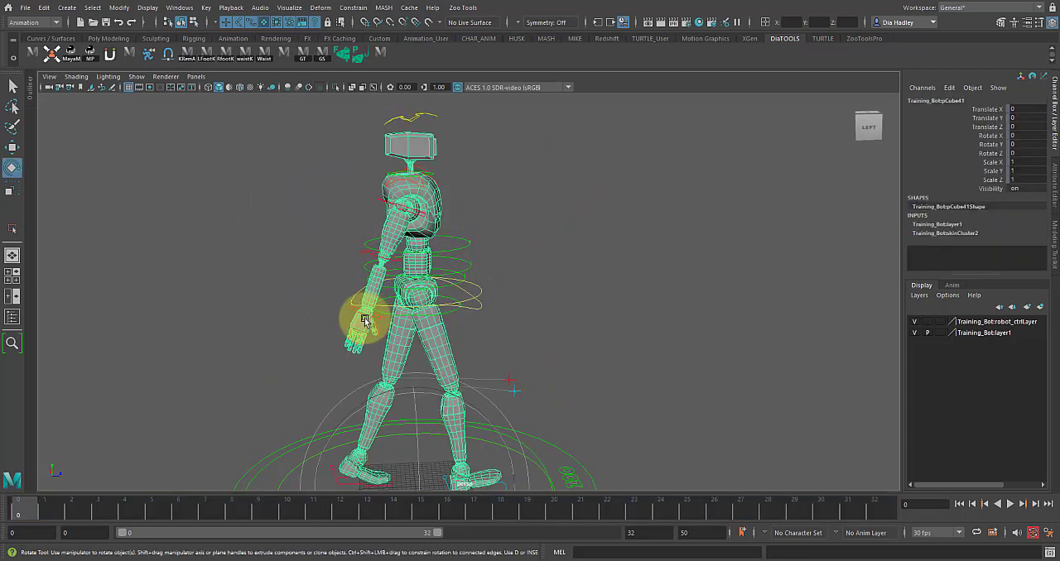
pyautogui.click(291, 328)
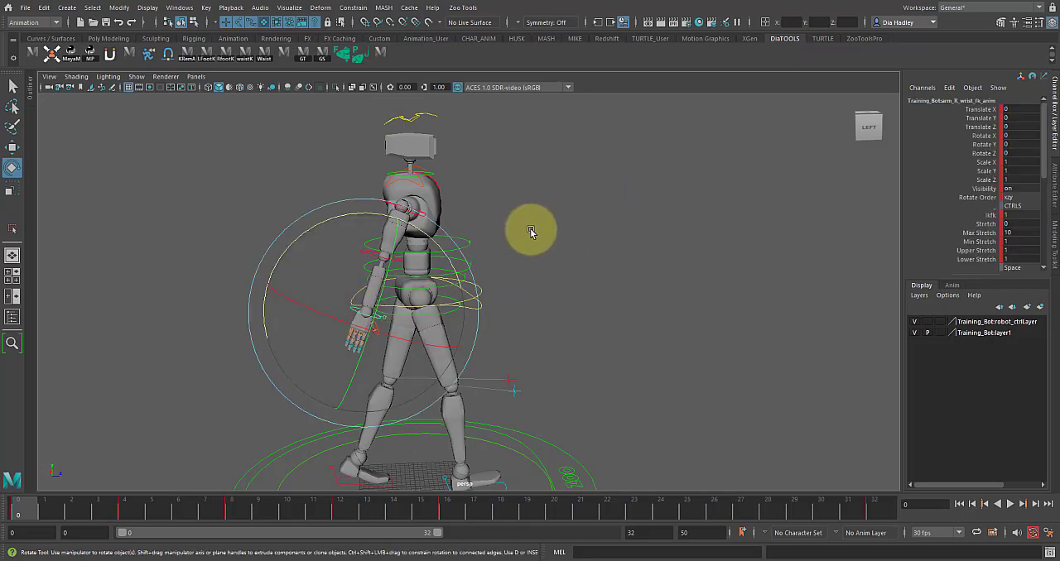
# - Pose the left arm at frame 0 by rotating its shoulder FK control to about 86 in Rotate Z and -20.2 in Rotate X
pyautogui.keyDown('alt'); pyautogui.moveTo(531, 231); pyautogui.dragTo(431, 231); pyautogui.keyUp('alt')
pyautogui.click(459, 195)
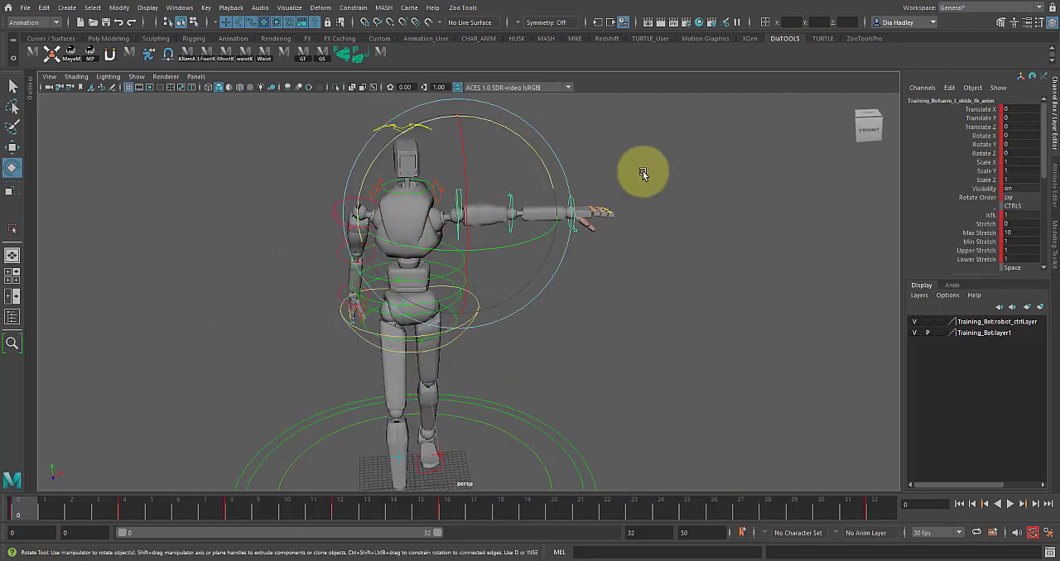
pyautogui.click(981, 153)
pyautogui.moveTo(705, 229); pyautogui.dragTo(618, 229, button='middle')
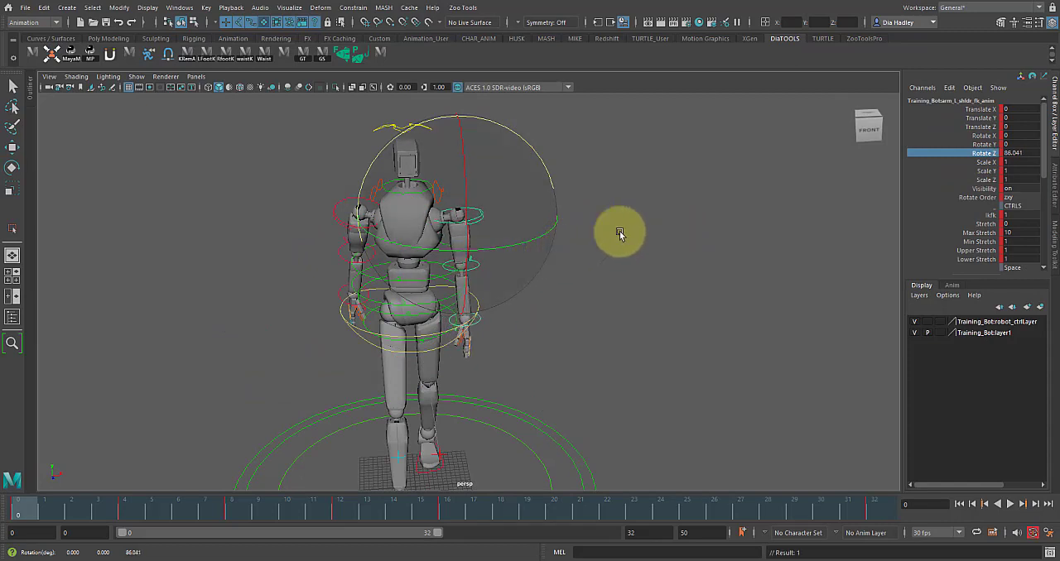
pyautogui.click(981, 135)
pyautogui.keyDown('alt'); pyautogui.moveTo(681, 213); pyautogui.dragTo(710, 263); pyautogui.keyUp('alt')
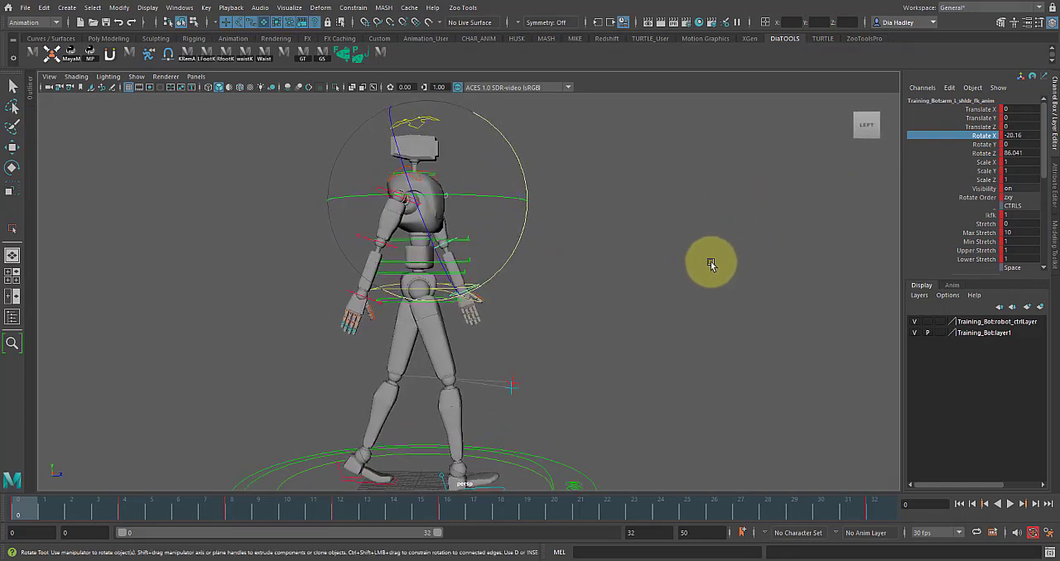
# - Exclude surface objects from selection and bend the left elbow FK control to about -14.7 degrees in Rotate Z at frame 0
pyautogui.click(487, 253)
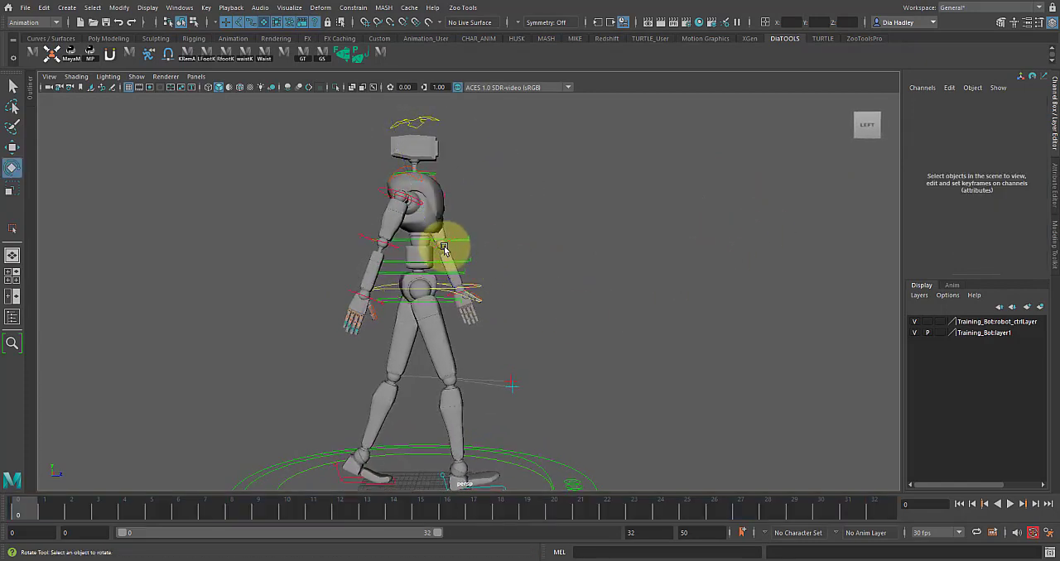
pyautogui.click(444, 248)
pyautogui.click(592, 237)
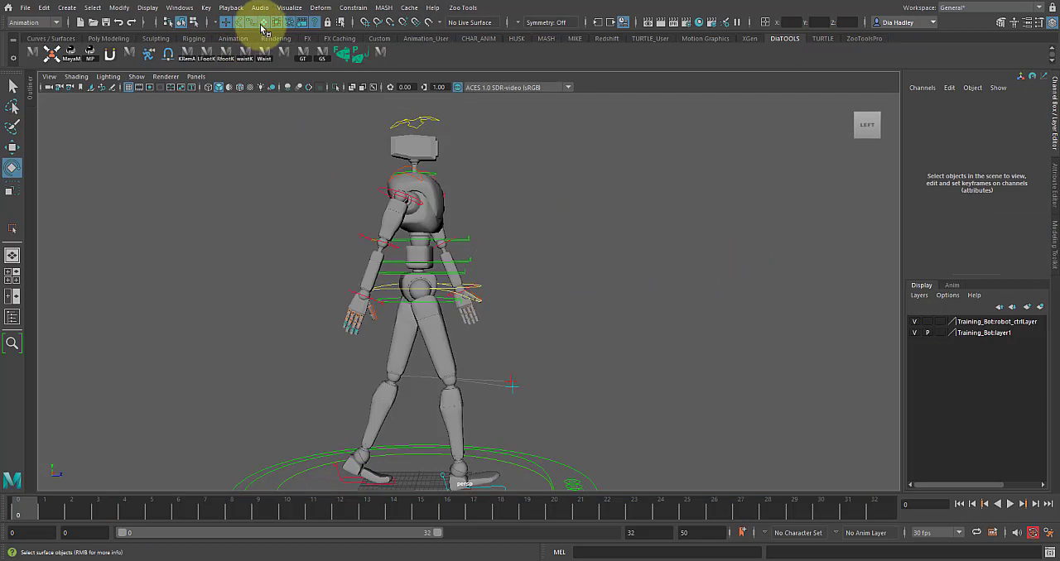
pyautogui.click(426, 243)
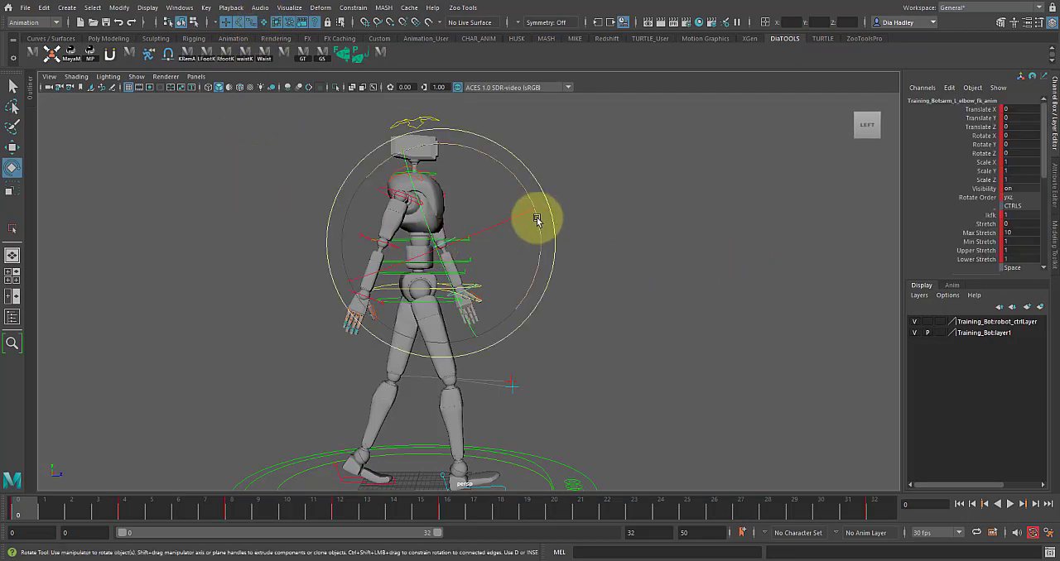
pyautogui.moveTo(542, 192); pyautogui.dragTo(524, 190)
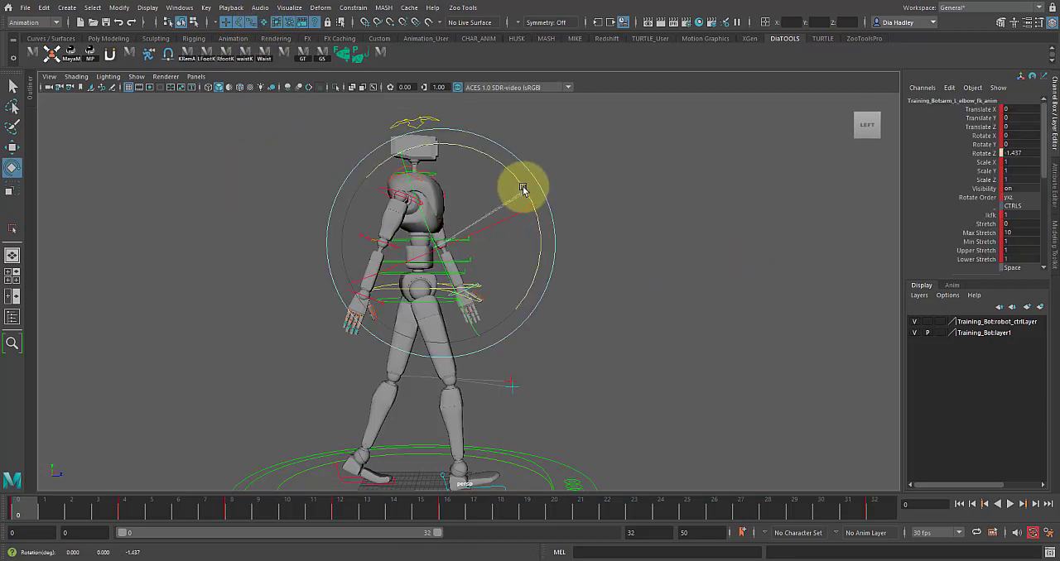
pyautogui.click(646, 208)
# - Select the FK controls of both arms and delete their keys in the frame range 3 to 12
pyautogui.click(389, 248)
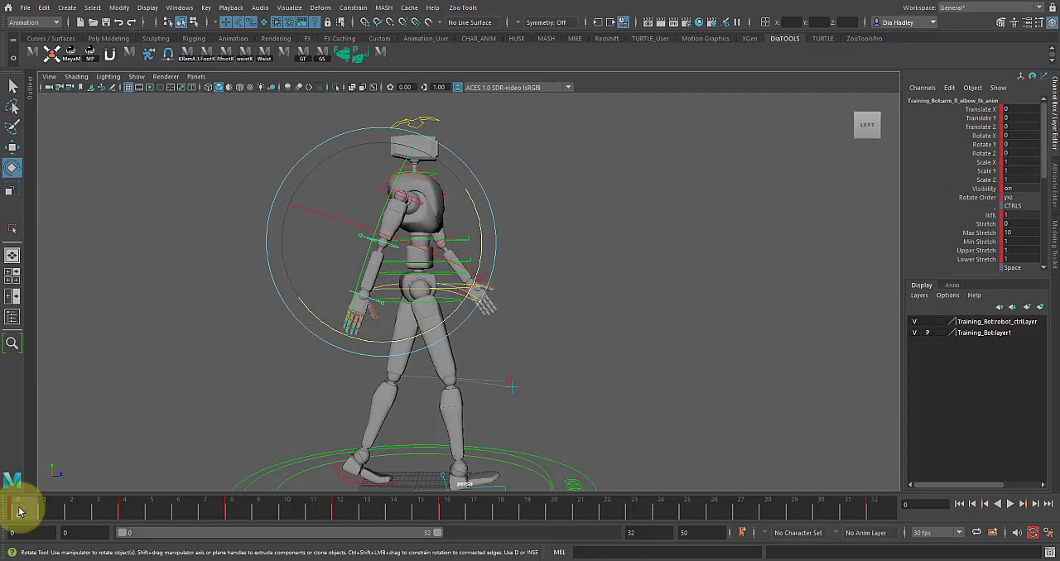
pyautogui.keyDown('alt'); pyautogui.moveTo(409, 180); pyautogui.dragTo(302, 240); pyautogui.keyUp('alt')
pyautogui.moveTo(129, 510); pyautogui.dragTo(338, 499)
pyautogui.moveTo(160, 499); pyautogui.dragTo(125, 508)
pyautogui.keyDown('alt'); pyautogui.moveTo(486, 213); pyautogui.dragTo(368, 231); pyautogui.keyUp('alt')
pyautogui.press('w')
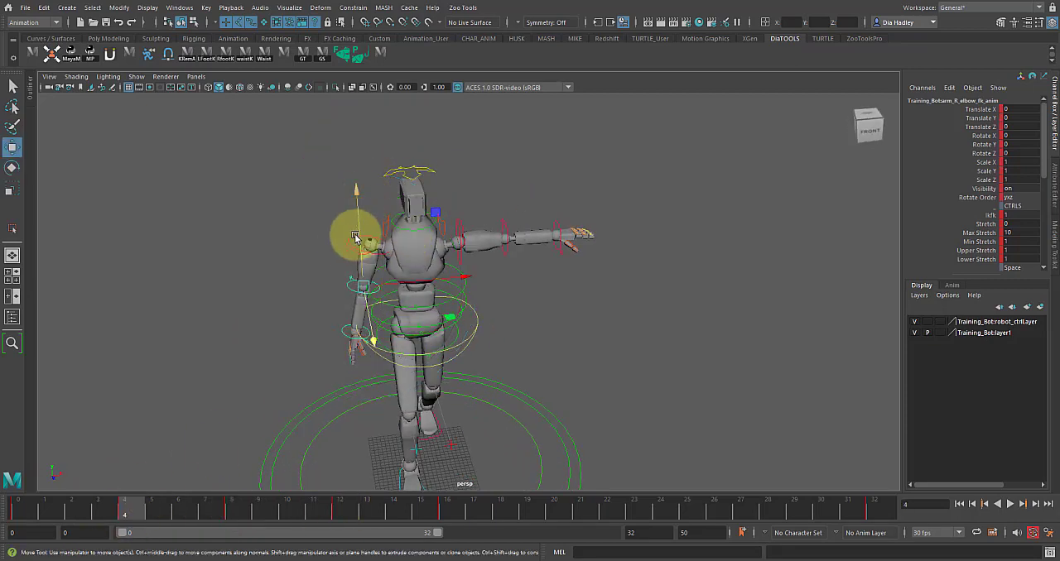
pyautogui.click(468, 218)
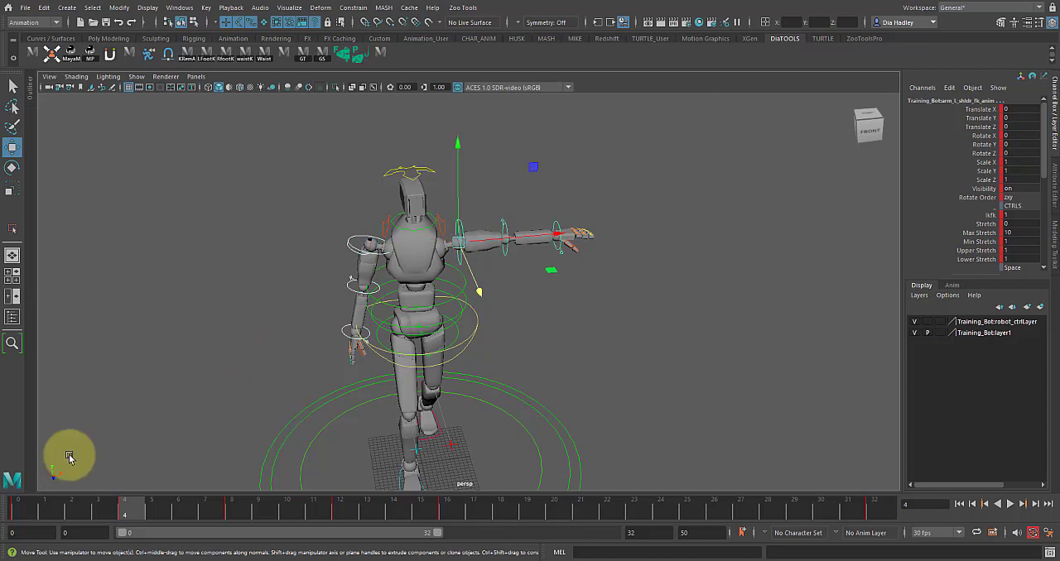
pyautogui.keyDown('shift'); pyautogui.moveTo(97, 509); pyautogui.dragTo(358, 509); pyautogui.keyUp('shift')
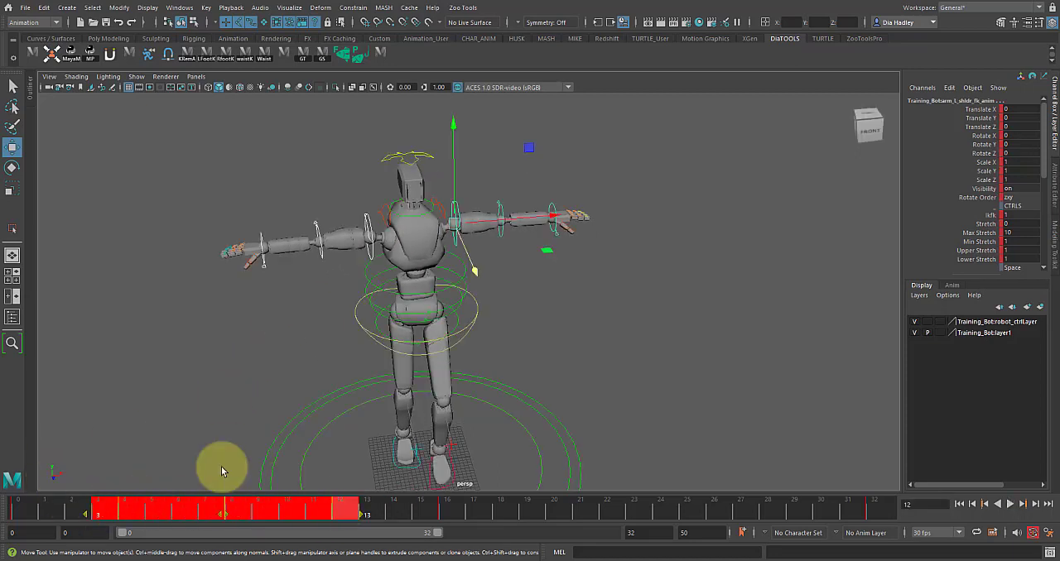
pyautogui.rightClick(149, 512)
pyautogui.click(181, 335)
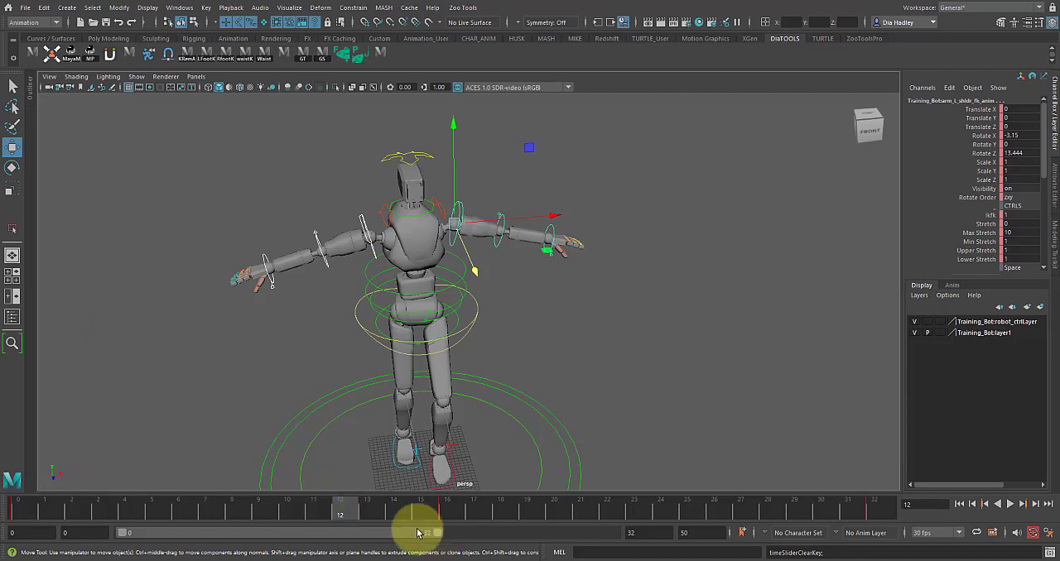
# - Swing the right arm forward at frame 16 by setting its shoulder FK control's Rotate X to -20.942
pyautogui.moveTo(447, 512); pyautogui.dragTo(17, 507)
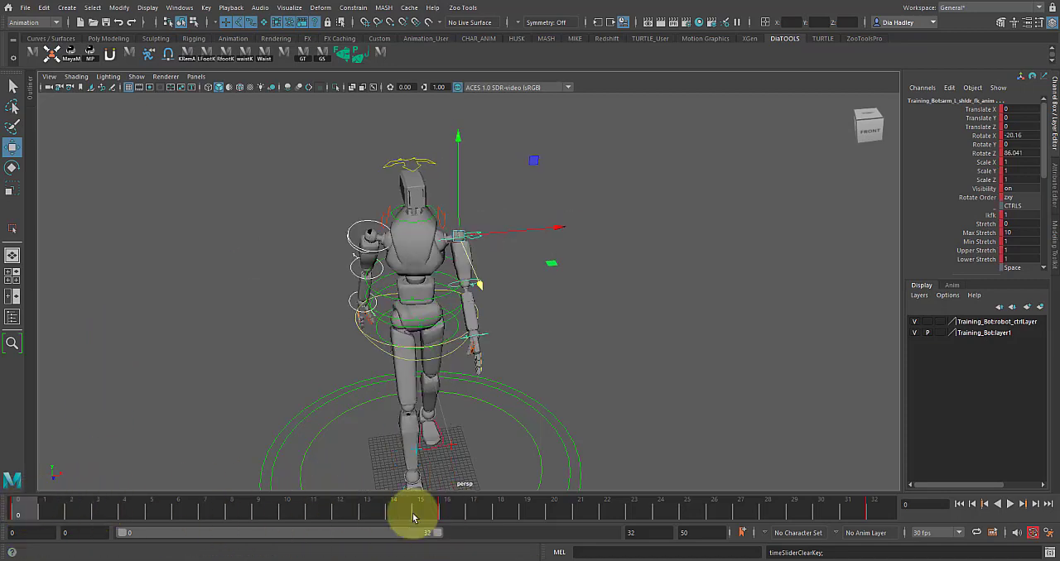
pyautogui.click(443, 512)
pyautogui.keyDown('alt'); pyautogui.moveTo(462, 437); pyautogui.dragTo(523, 330); pyautogui.keyUp('alt')
pyautogui.click(396, 213)
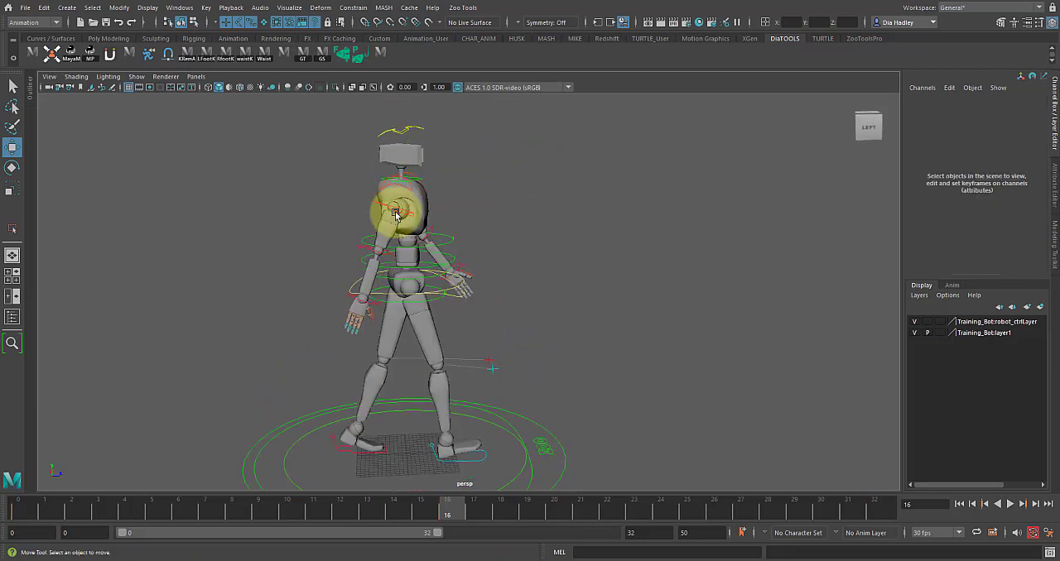
pyautogui.click(399, 212)
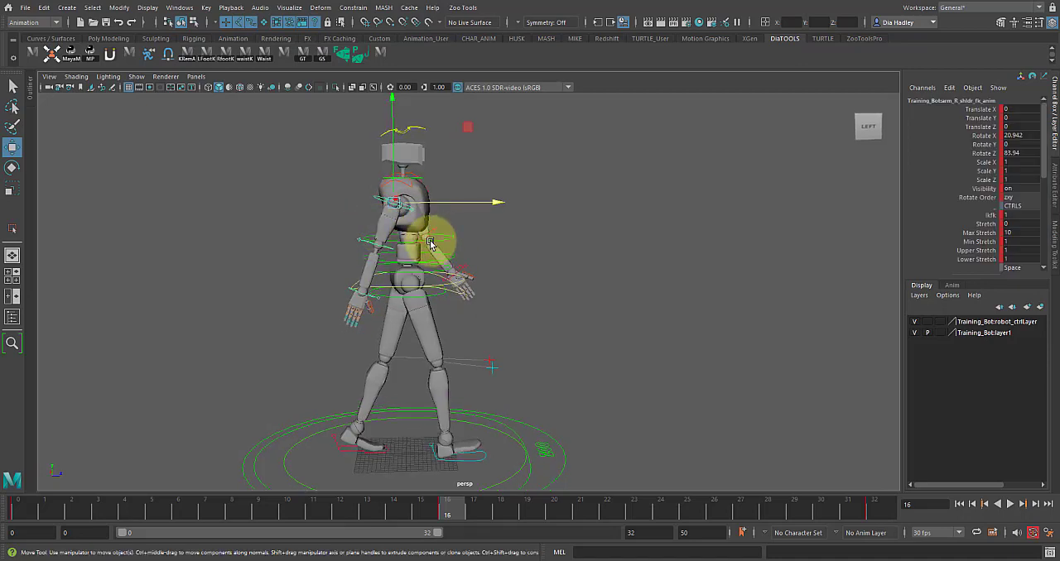
pyautogui.press('e')
pyautogui.moveTo(464, 256); pyautogui.dragTo(516, 228)
pyautogui.click(986, 135)
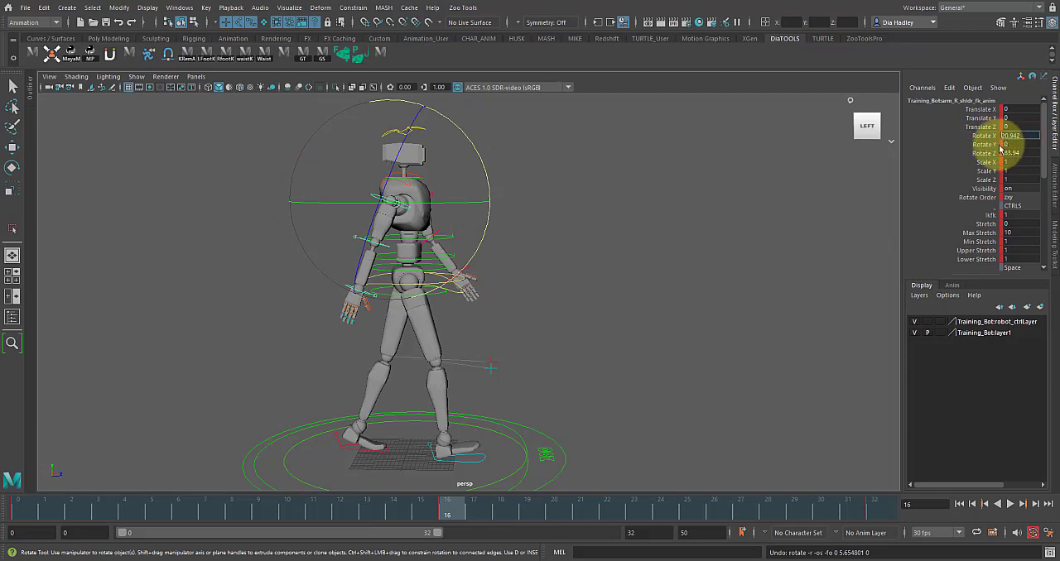
pyautogui.press('Return')
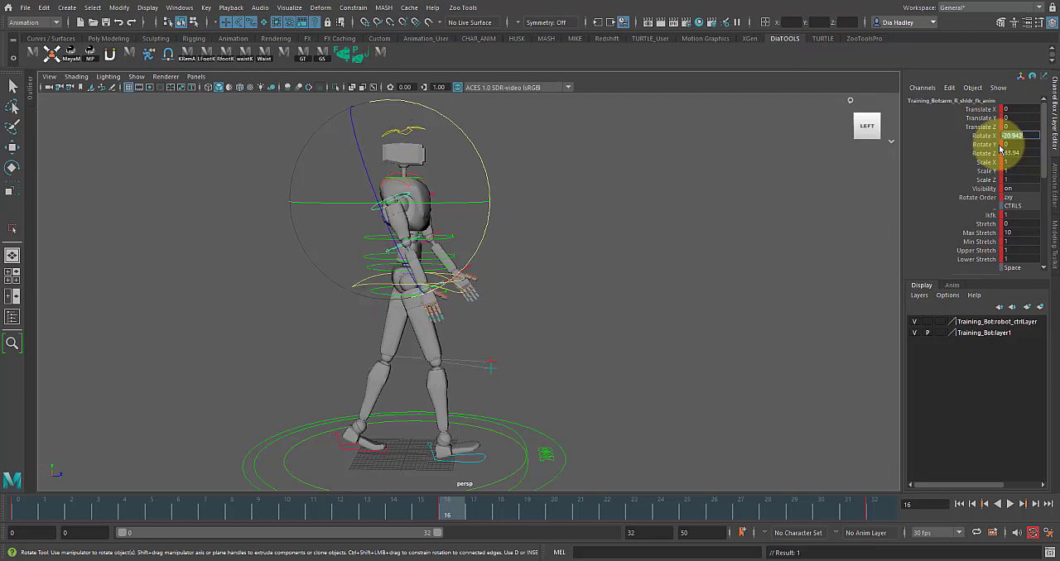
# - Set the left shoulder FK control's Rotate X to 20.16 at frame 16 and play back the arm swing
pyautogui.keyDown('alt'); pyautogui.moveTo(615, 151); pyautogui.dragTo(521, 194); pyautogui.keyUp('alt')
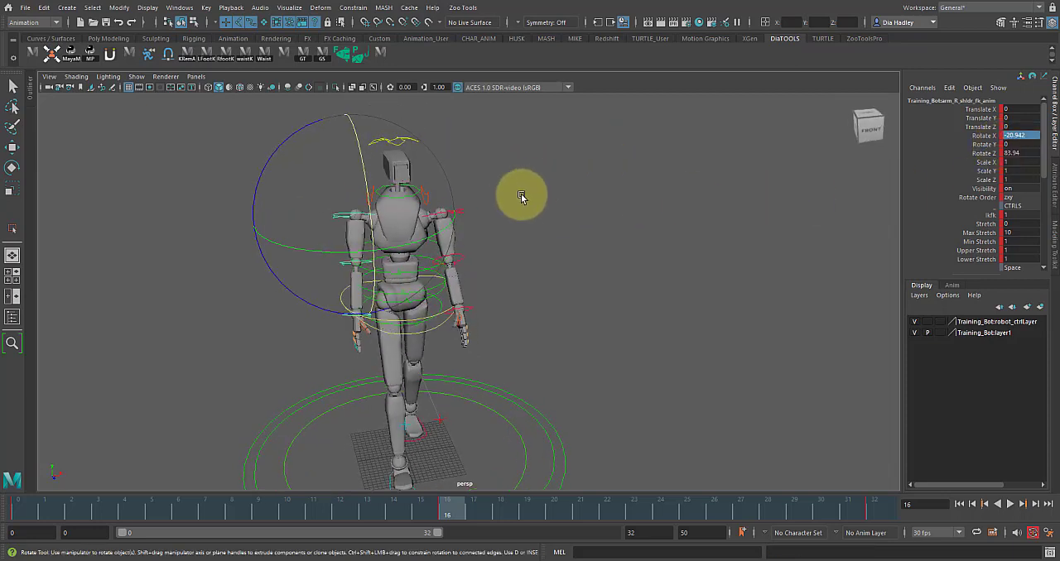
pyautogui.click(521, 195)
pyautogui.click(461, 211)
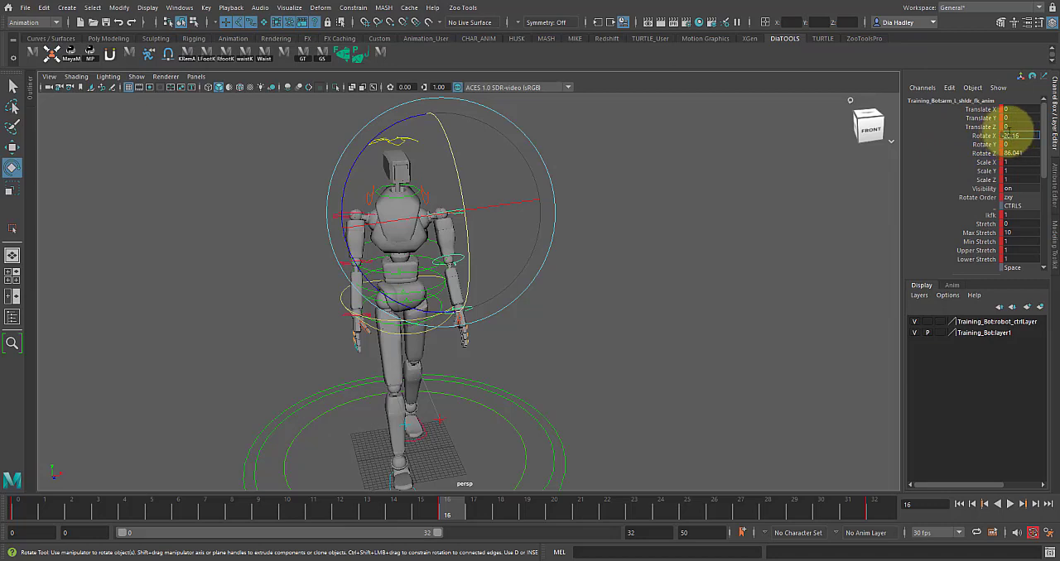
pyautogui.press('Return')
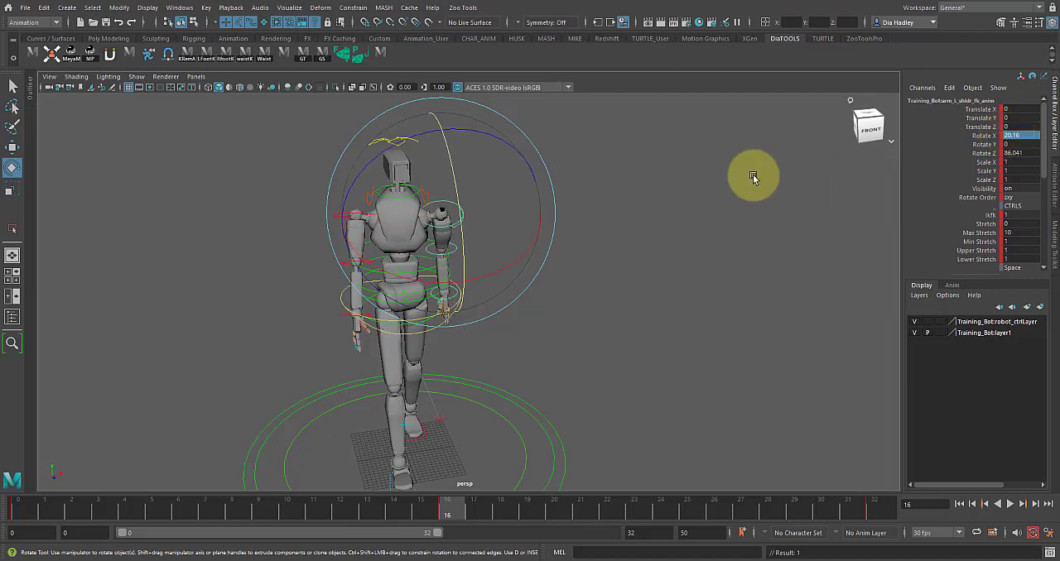
pyautogui.hotkey('alt', 'v')
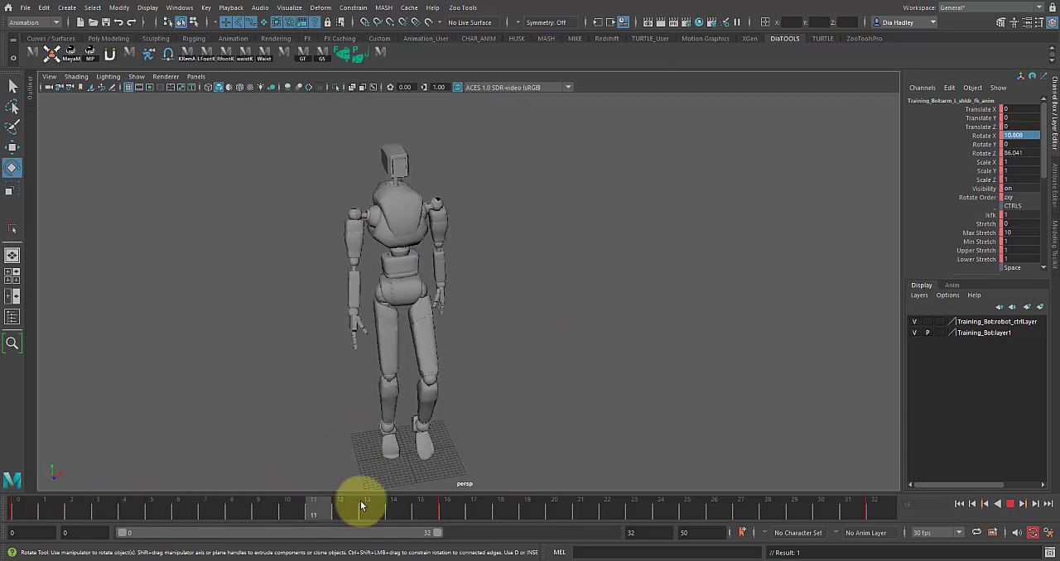
pyautogui.click(23, 515)
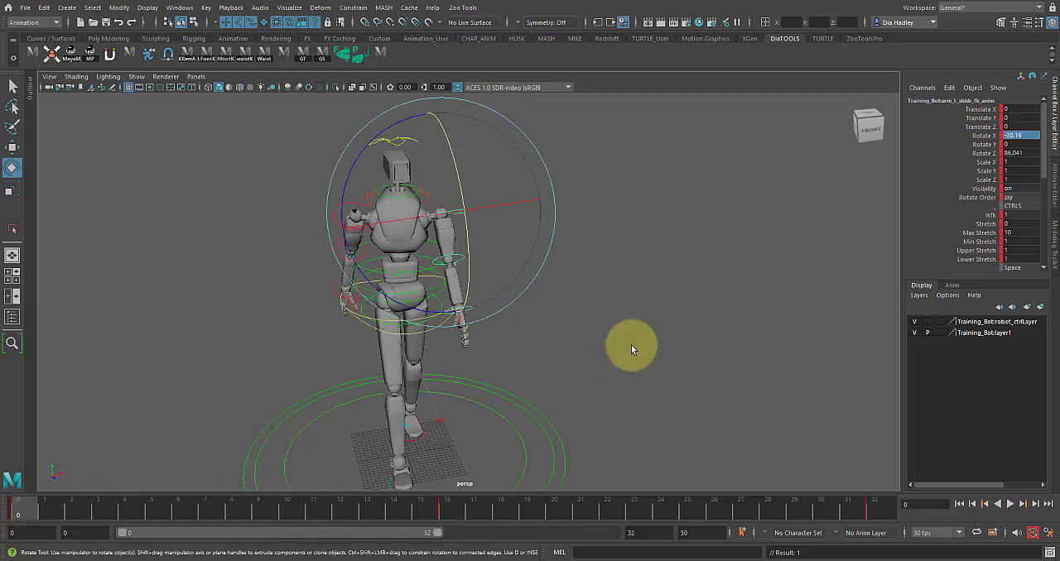
pyautogui.click(1011, 504)
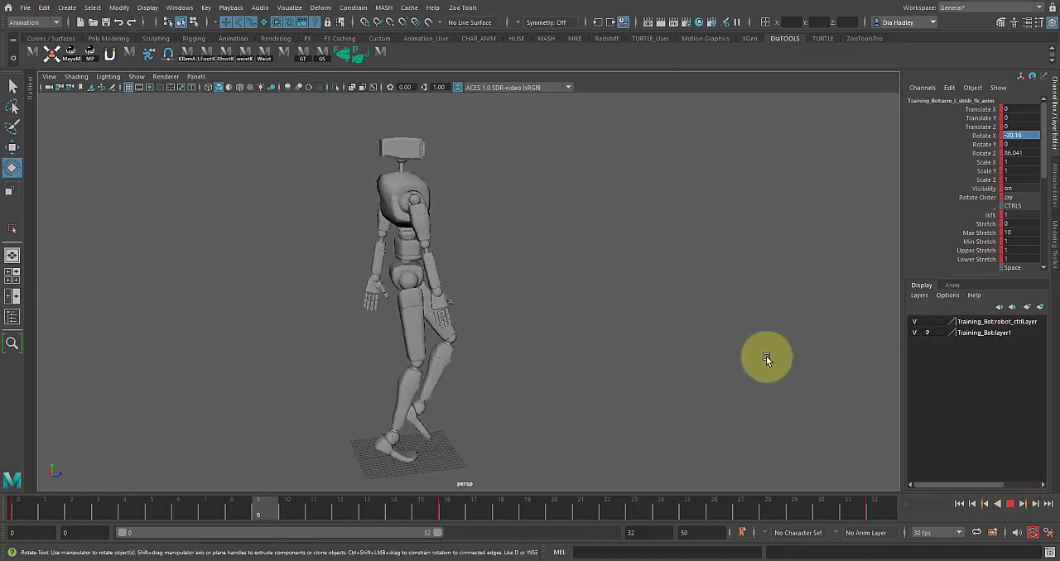
pyautogui.click(1011, 504)
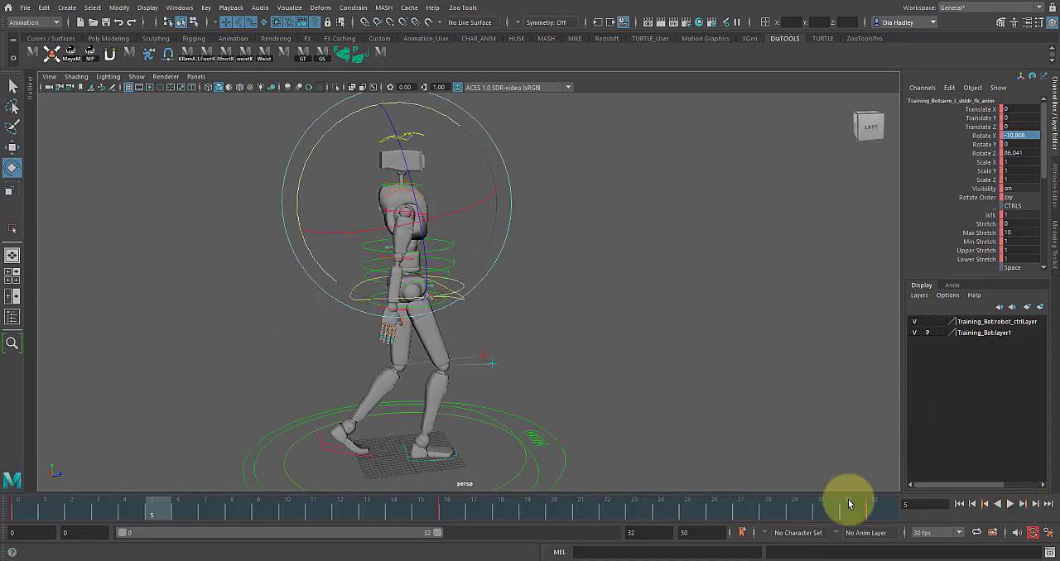
# - Try deleting the frame 32 keys of the arm and upper-body controls
pyautogui.click(505, 320)
pyautogui.moveTo(374, 203); pyautogui.dragTo(441, 243)
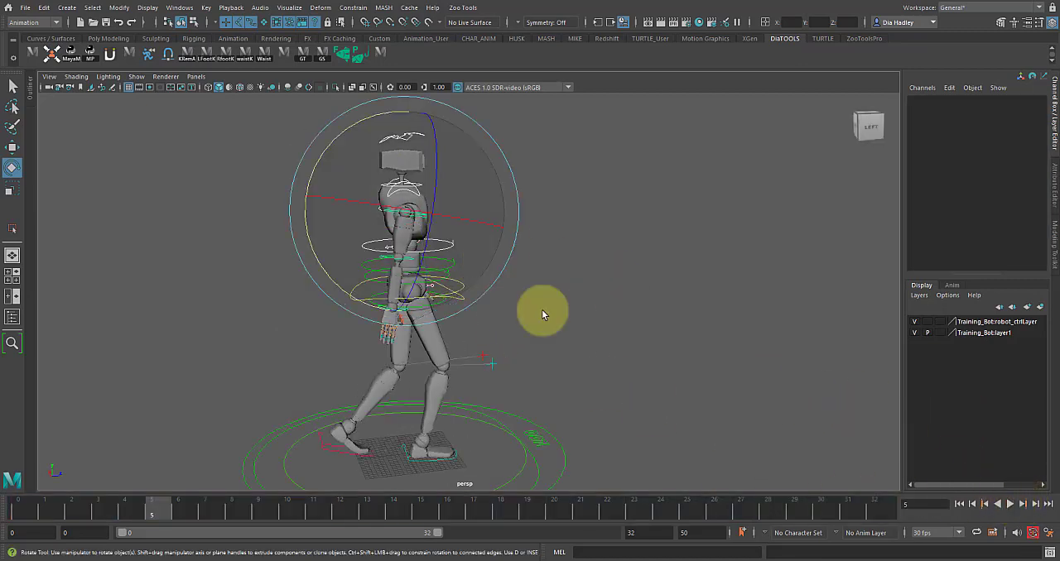
pyautogui.click(874, 506)
pyautogui.rightClick(870, 503)
pyautogui.click(894, 338)
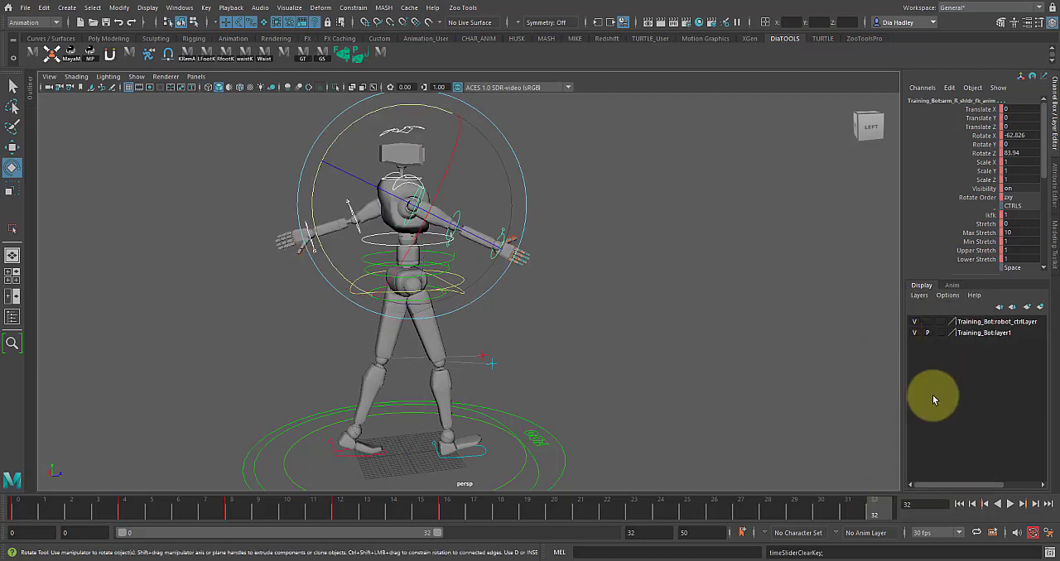
pyautogui.keyDown('alt'); pyautogui.moveTo(876, 468); pyautogui.dragTo(715, 322); pyautogui.keyUp('alt')
pyautogui.click(715, 322)
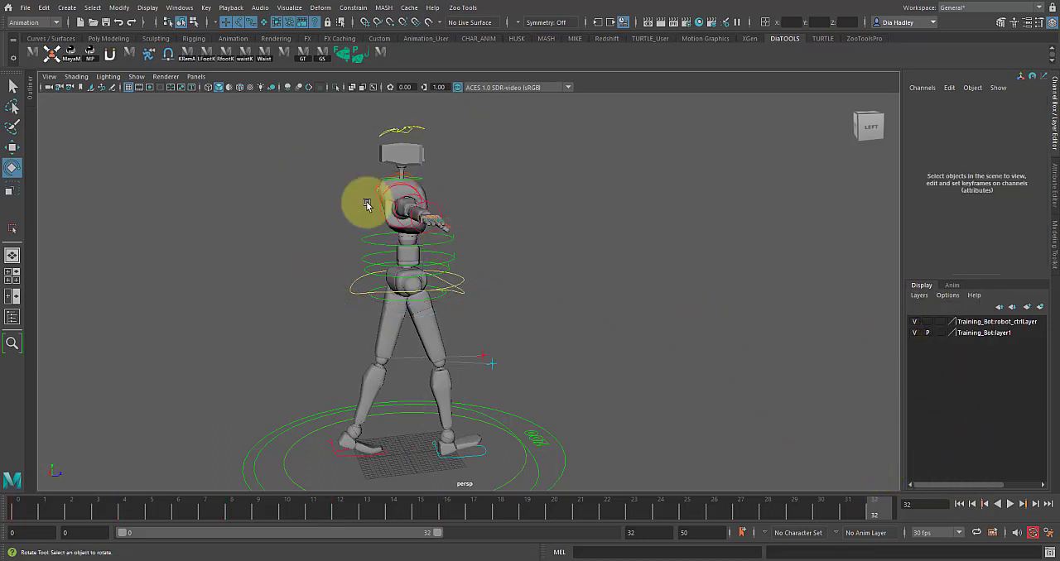
# - Copy the frame 0 pose of both arms' FK controls to frame 32 and key it there
pyautogui.click(364, 192)
pyautogui.press('w')
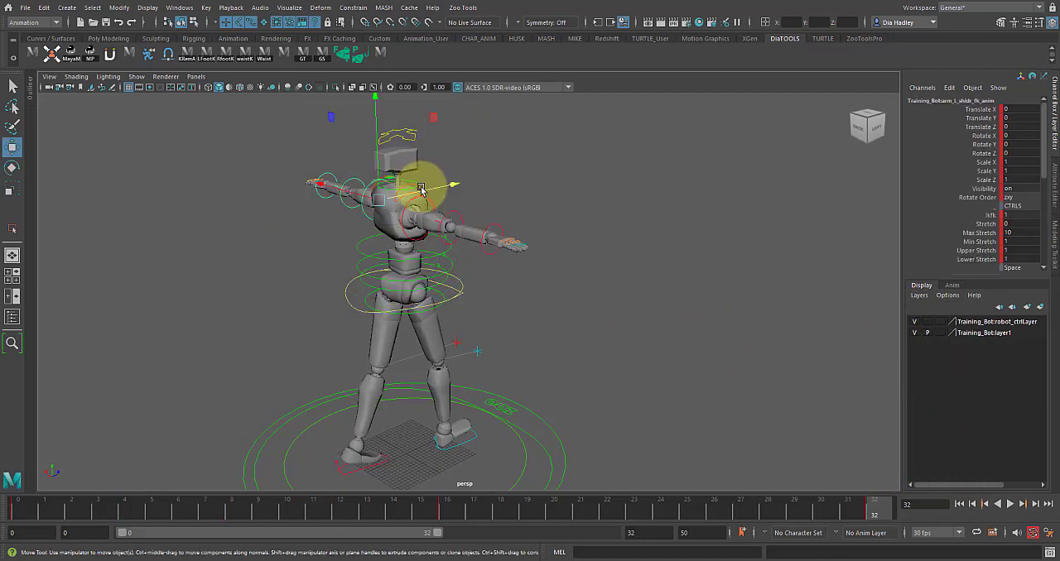
pyautogui.click(14, 506)
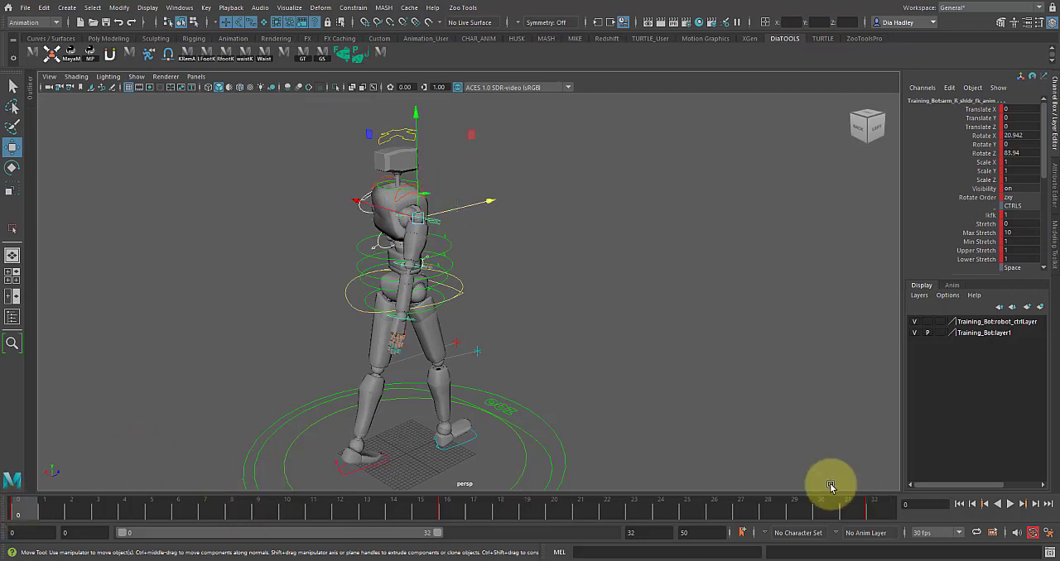
pyautogui.click(875, 504)
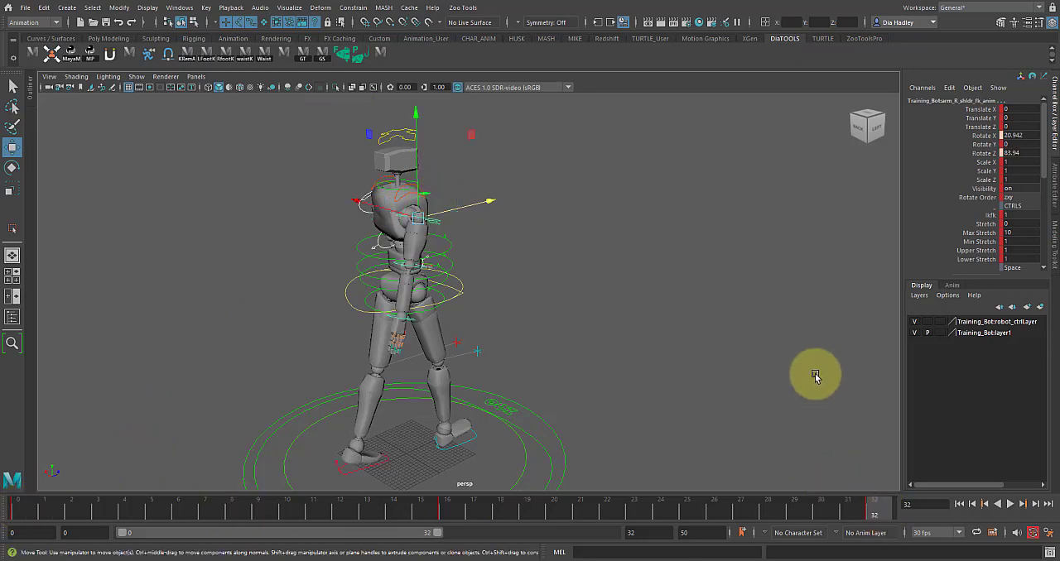
pyautogui.keyDown('alt'); pyautogui.moveTo(812, 373); pyautogui.dragTo(741, 377); pyautogui.keyUp('alt')
pyautogui.keyDown('alt'); pyautogui.moveTo(680, 340); pyautogui.dragTo(591, 339); pyautogui.keyUp('alt')
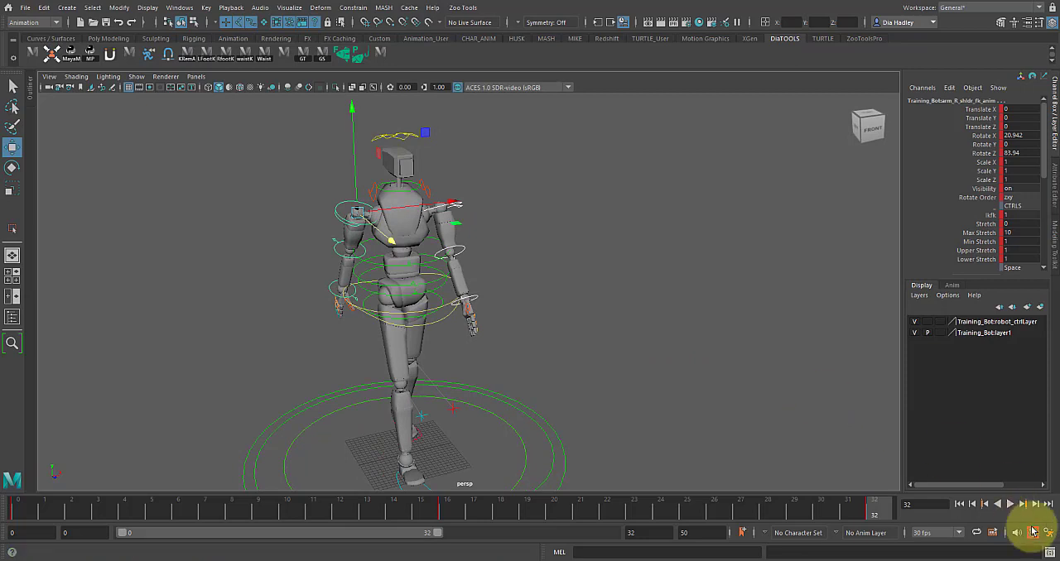
# - Play back the walk cycle and examine the arm swing from the character's side
pyautogui.click(1010, 504)
pyautogui.keyDown('alt'); pyautogui.moveTo(721, 375); pyautogui.dragTo(633, 377); pyautogui.keyUp('alt')
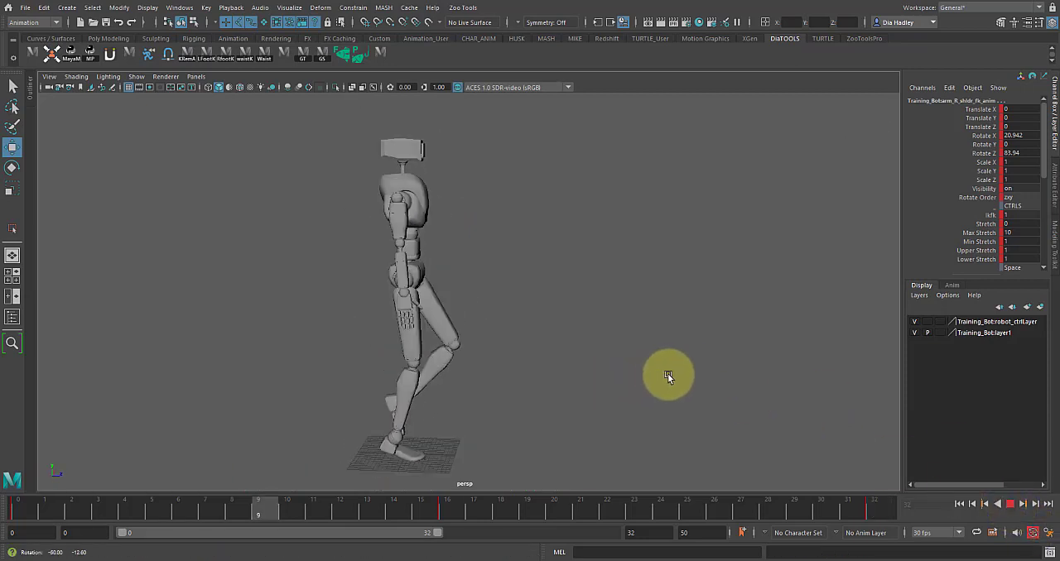
pyautogui.keyDown('alt'); pyautogui.moveTo(648, 384); pyautogui.dragTo(776, 458); pyautogui.keyUp('alt')
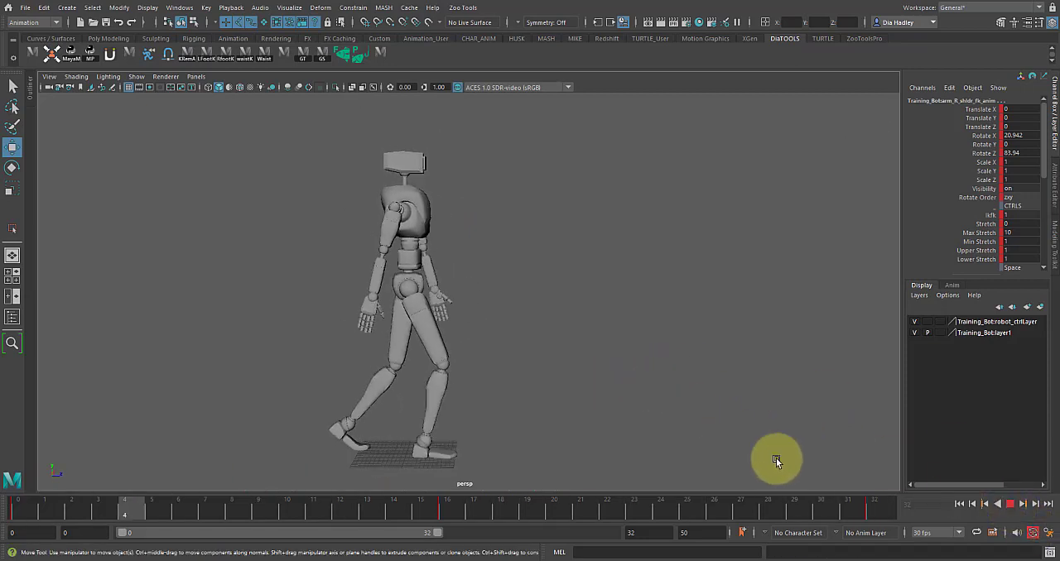
pyautogui.click(1010, 504)
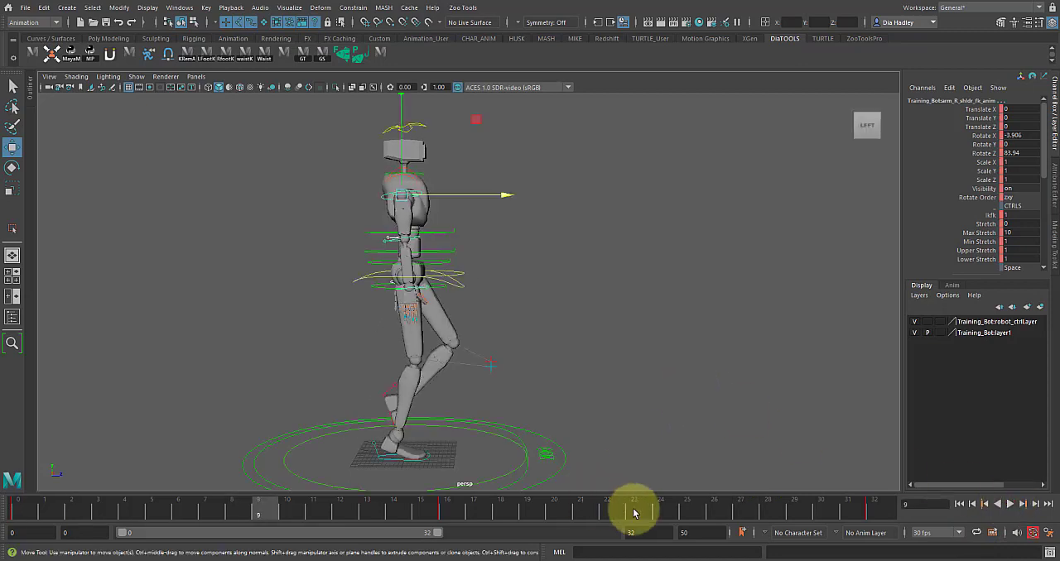
# - Copy the left elbow FK control's frame 0 pose, with Rotate Z at -14.72, to frame 32 and key it
pyautogui.moveTo(654, 509); pyautogui.dragTo(920, 509)
pyautogui.click(447, 249)
pyautogui.click(424, 242)
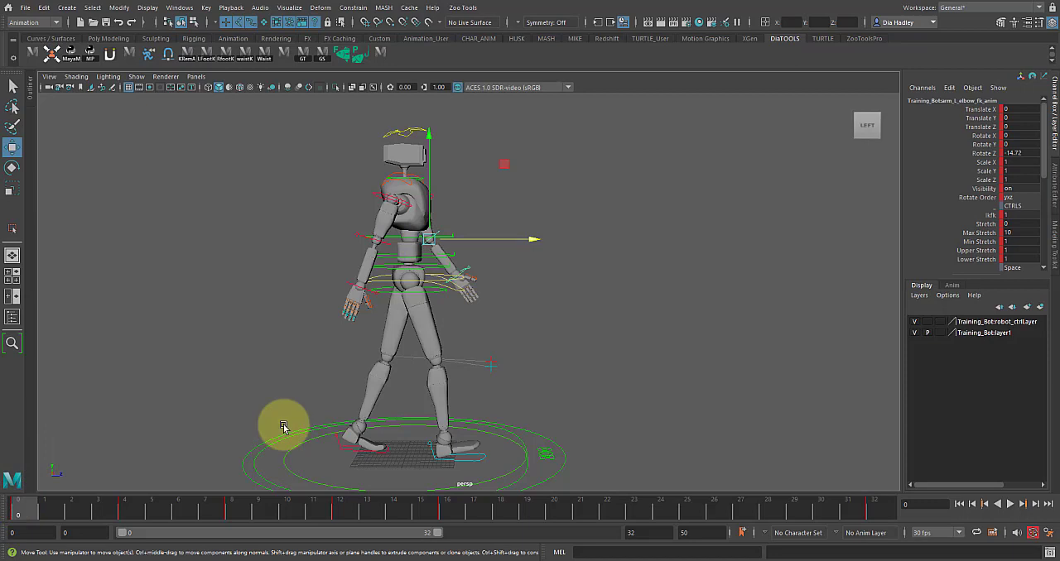
pyautogui.middleClick(871, 515)
pyautogui.press('s')
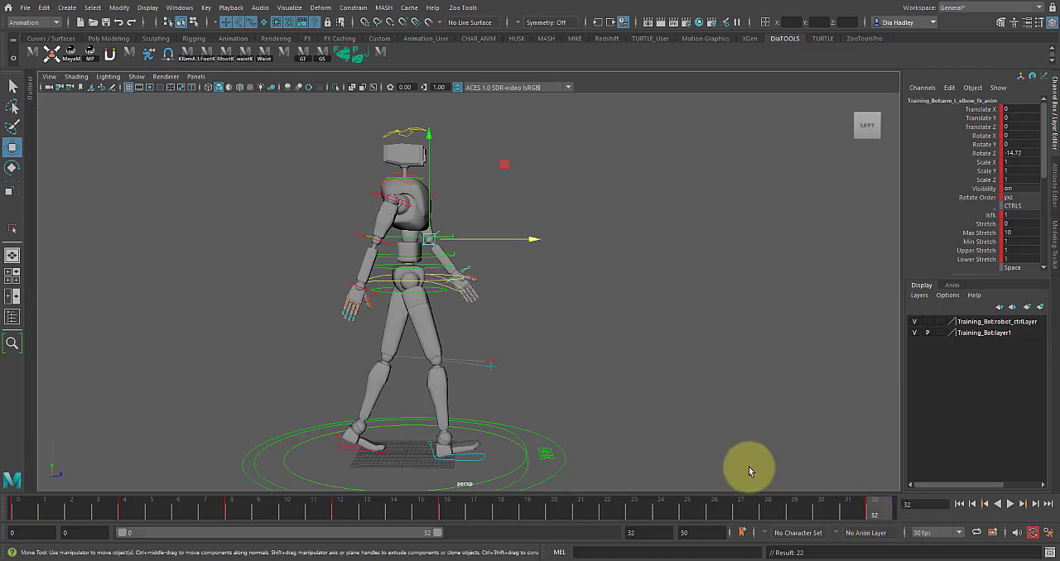
# - Bend the right elbow at frame 16 by setting its FK control's Rotate Z to -11.995, and play back the cycle
pyautogui.click(448, 509)
pyautogui.click(463, 333)
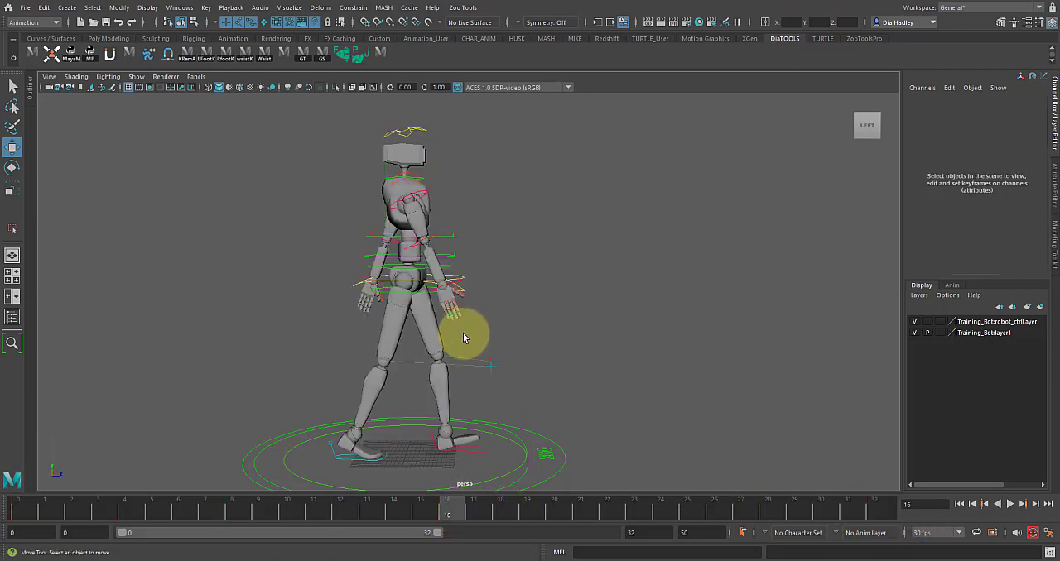
pyautogui.click(424, 245)
pyautogui.press('e')
pyautogui.moveTo(493, 307); pyautogui.dragTo(493, 305)
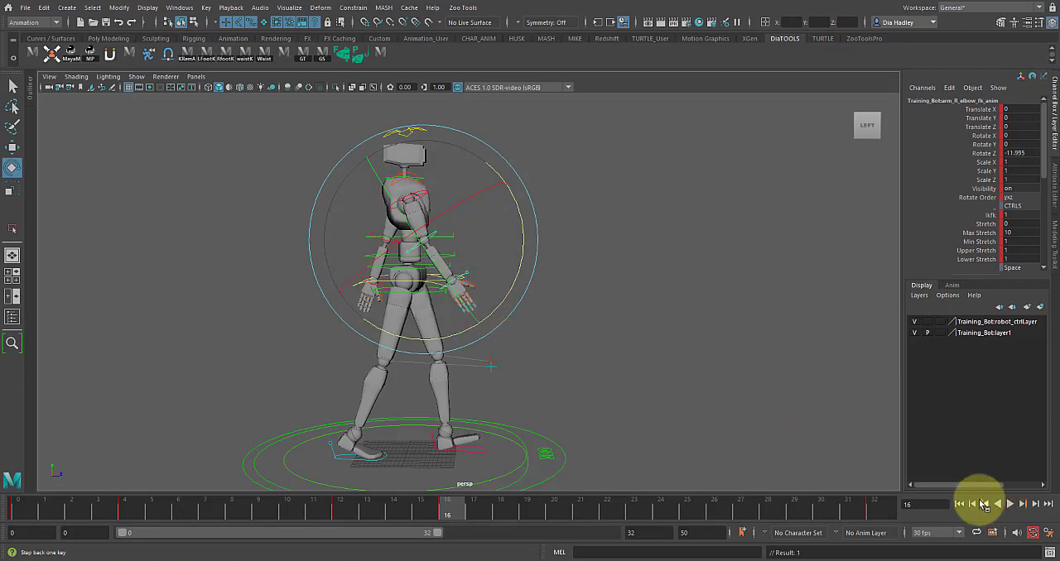
pyautogui.click(1010, 505)
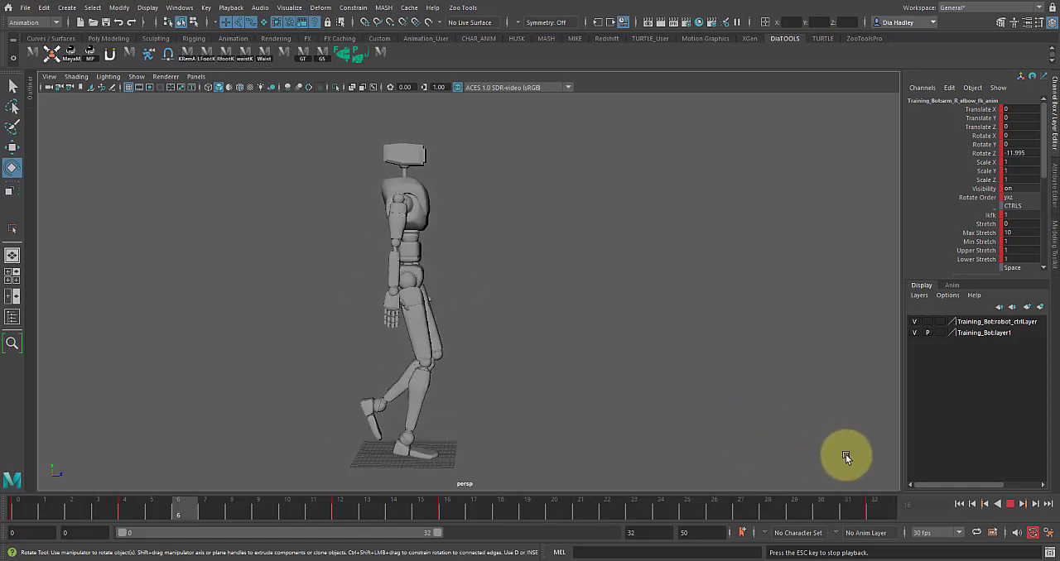
pyautogui.click(1012, 507)
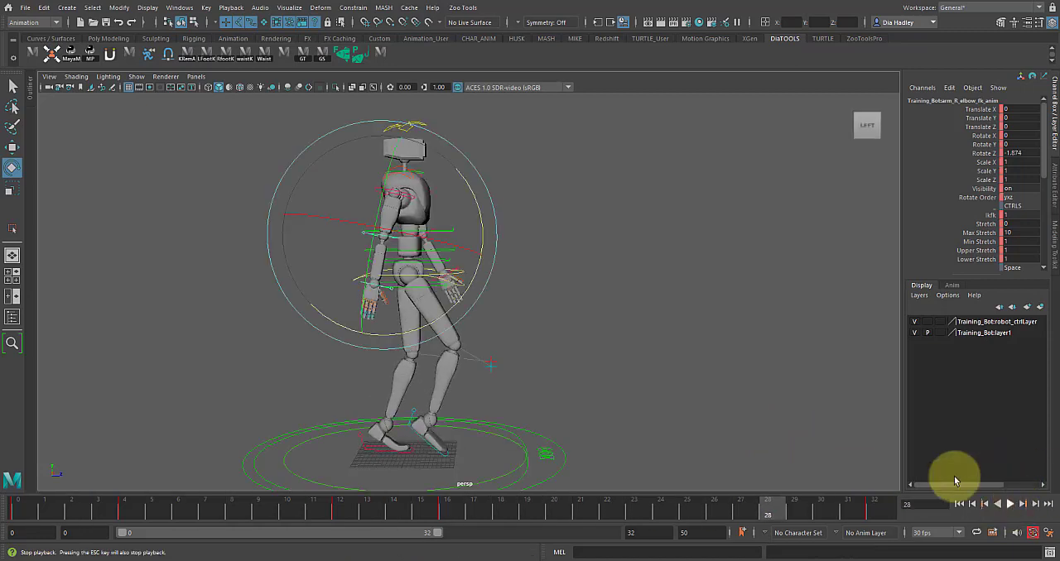
# - Bend the right elbow further at frame 20 by setting its FK control's Rotate Z to -25.467
pyautogui.click(607, 340)
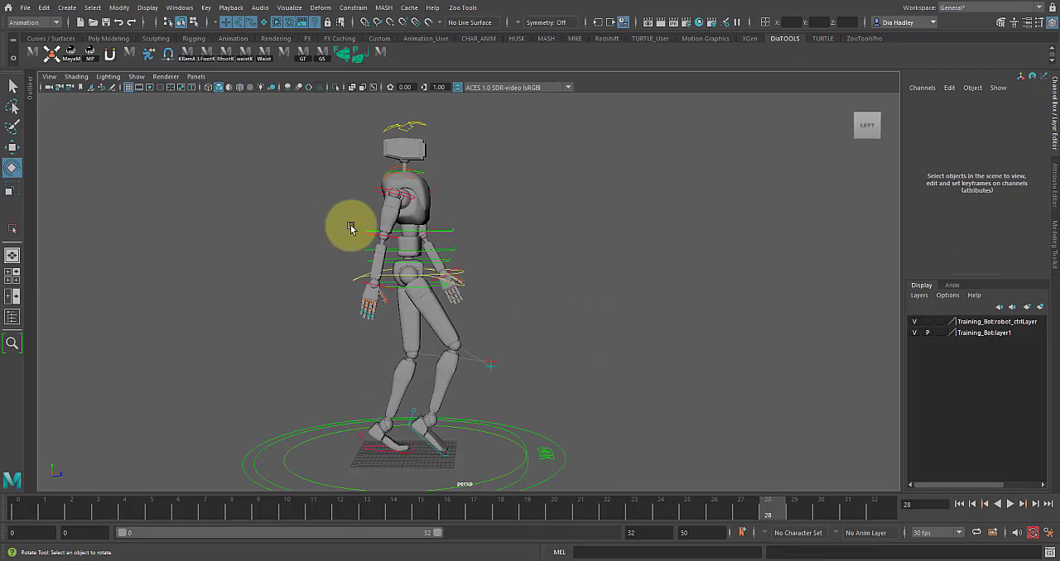
pyautogui.click(377, 234)
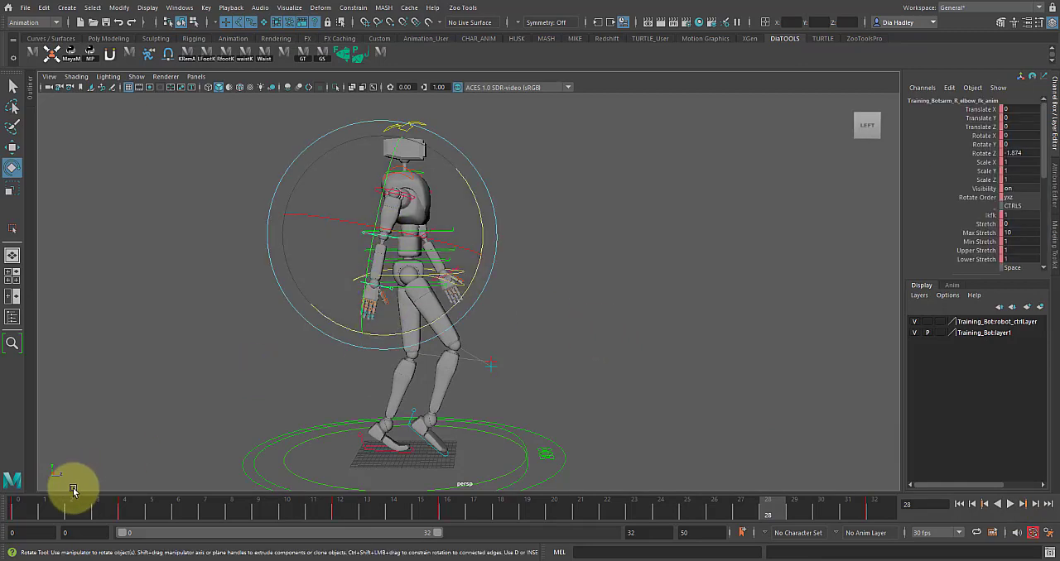
pyautogui.moveTo(28, 510)
pyautogui.mouseDown()
pyautogui.moveTo(99, 511)
pyautogui.moveTo(67, 528)
pyautogui.mouseUp()
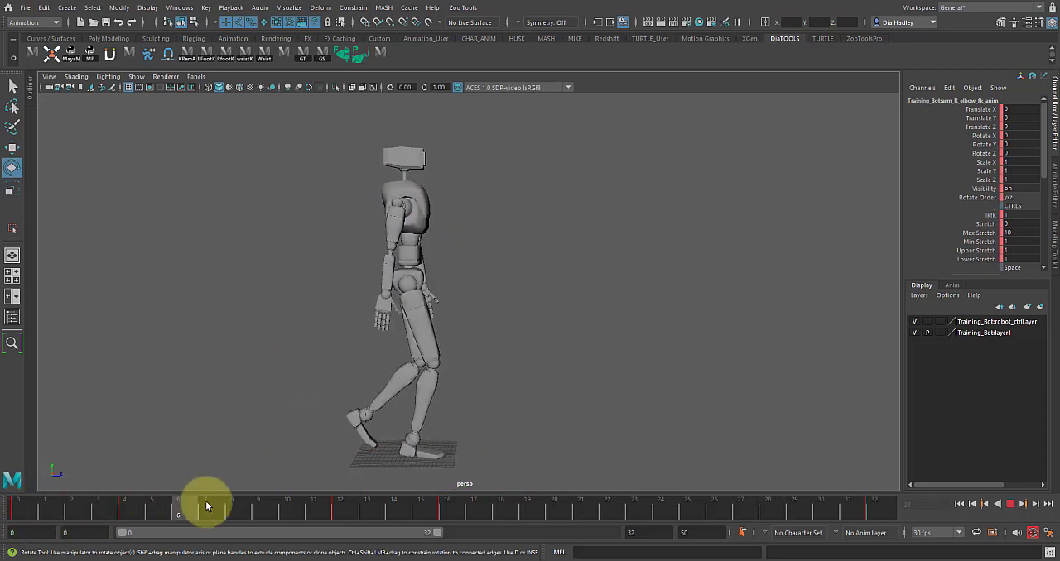
pyautogui.moveTo(206, 506); pyautogui.dragTo(264, 502)
pyautogui.moveTo(62, 510); pyautogui.dragTo(554, 512)
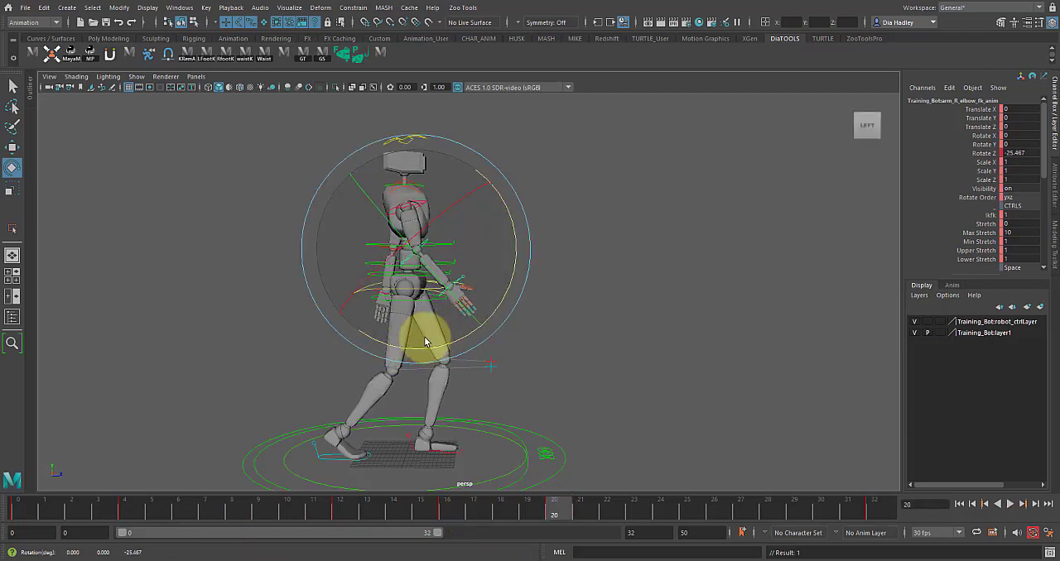
pyautogui.moveTo(439, 505); pyautogui.dragTo(549, 514)
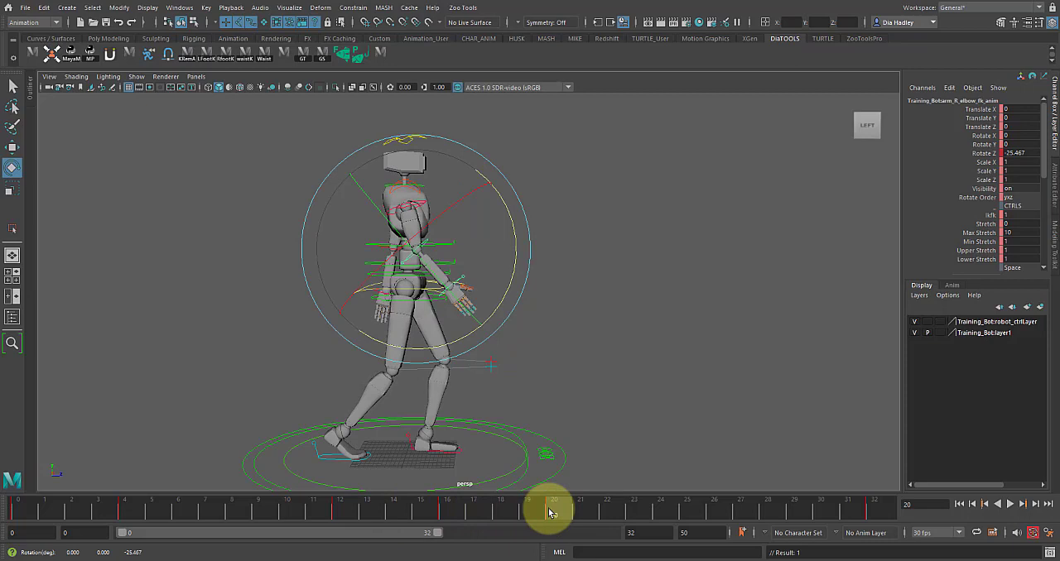
# - Set the right elbow FK control's Rotate Z to -6.603 at frame 28 and play back the cycle
pyautogui.moveTo(410, 502); pyautogui.dragTo(756, 512)
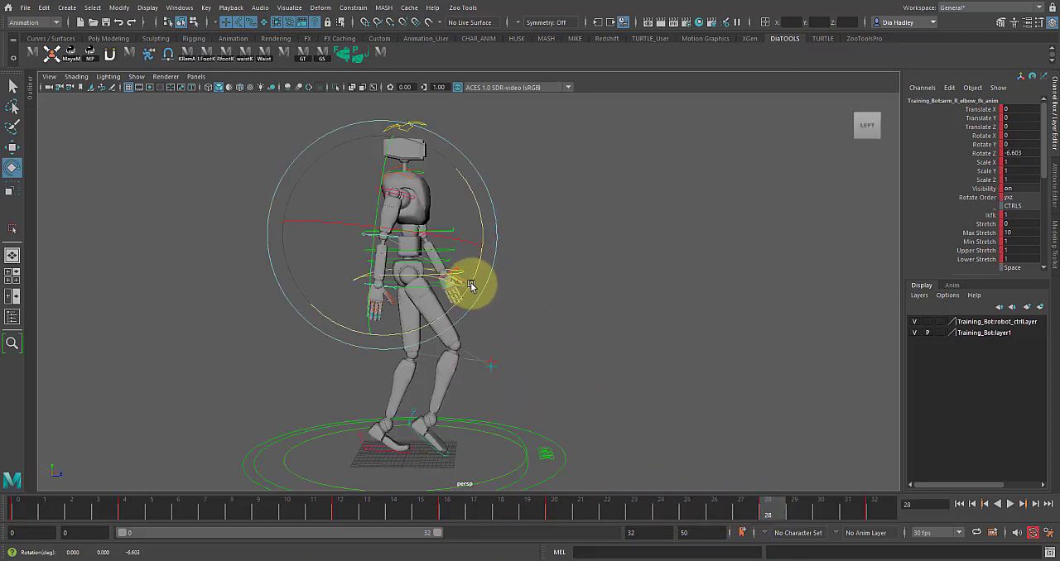
pyautogui.moveTo(605, 505); pyautogui.dragTo(880, 509)
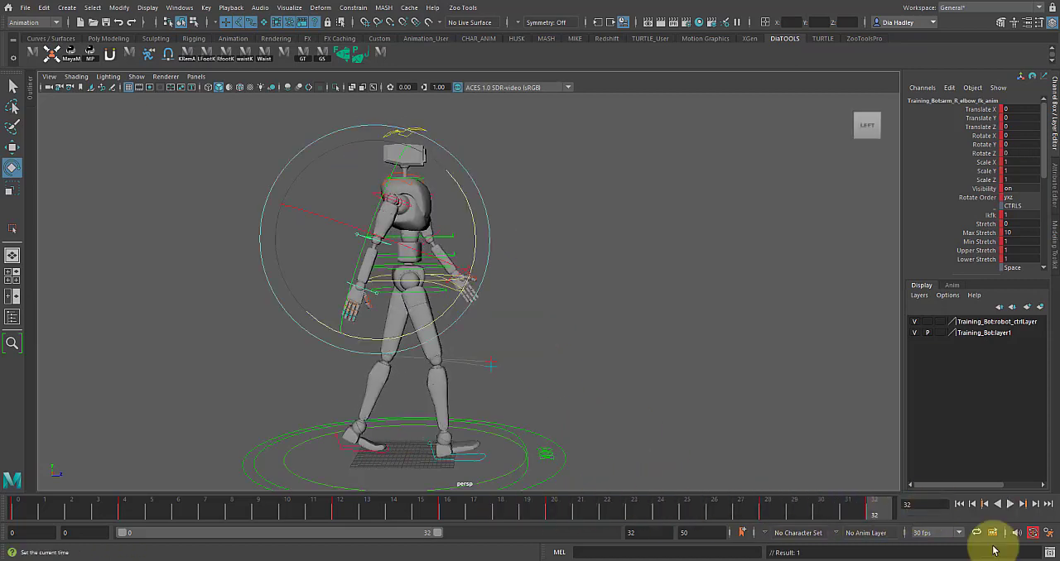
pyautogui.click(1012, 505)
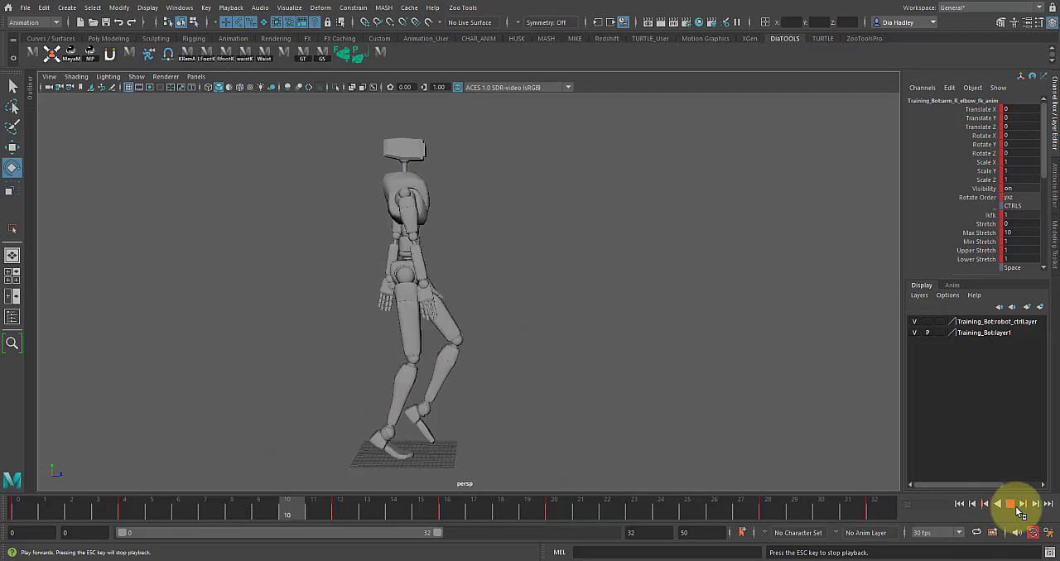
pyautogui.click(1012, 505)
# - Set the right elbow FK control's Rotate Z to 3.992 at frame 4 and review the motion in playback
pyautogui.click(125, 507)
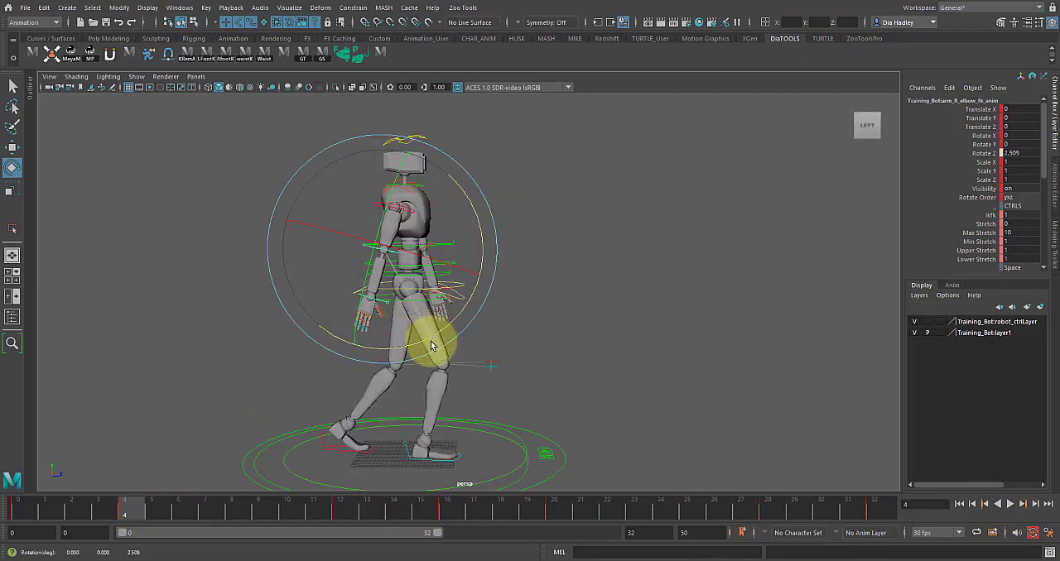
pyautogui.moveTo(25, 503); pyautogui.dragTo(556, 516)
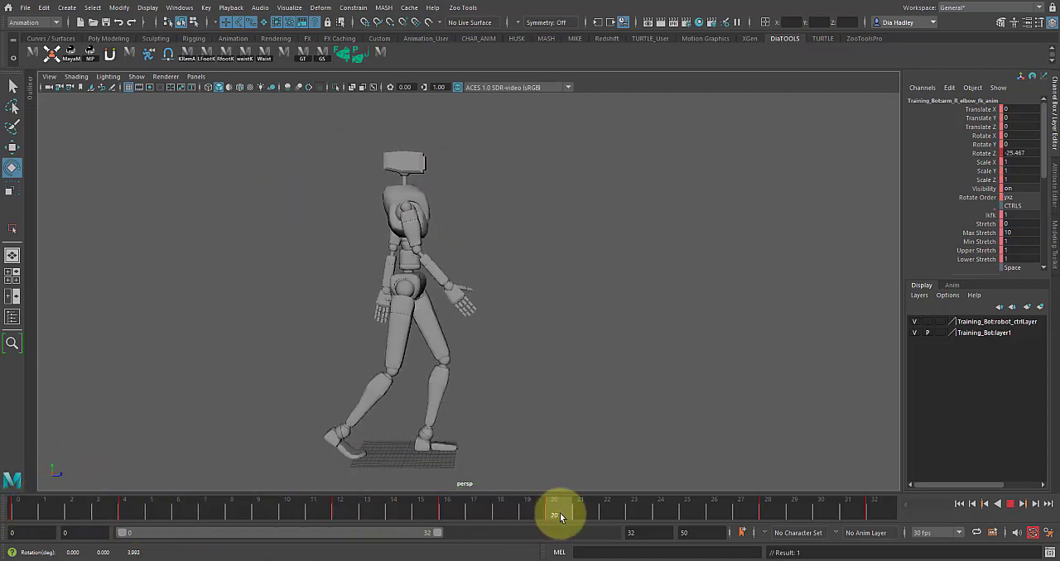
pyautogui.click(1009, 504)
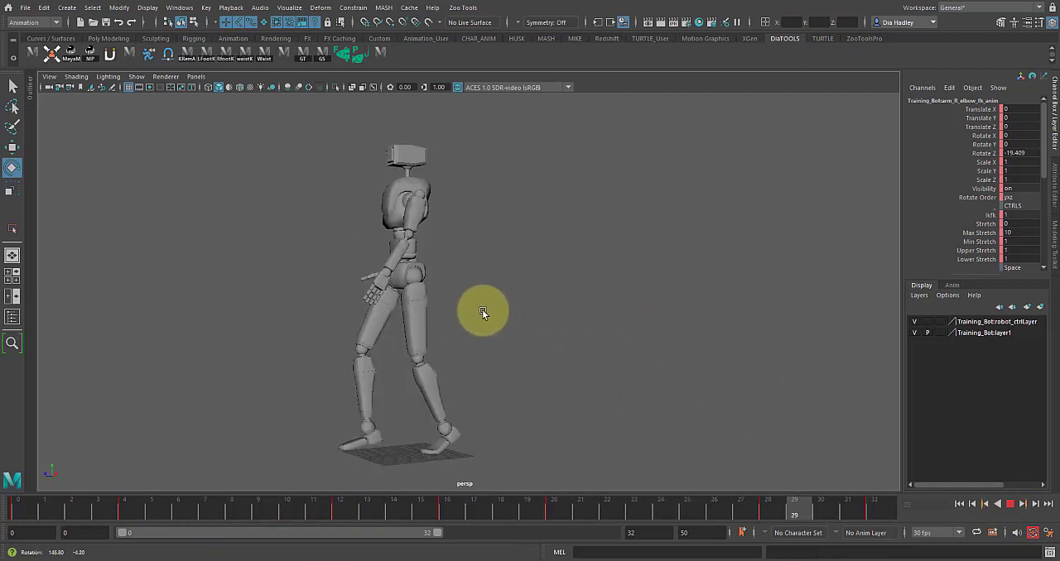
pyautogui.click(1009, 505)
# - Straighten the left elbow at frame 20 by setting its FK control's Rotate Z to 1.058
pyautogui.click(635, 330)
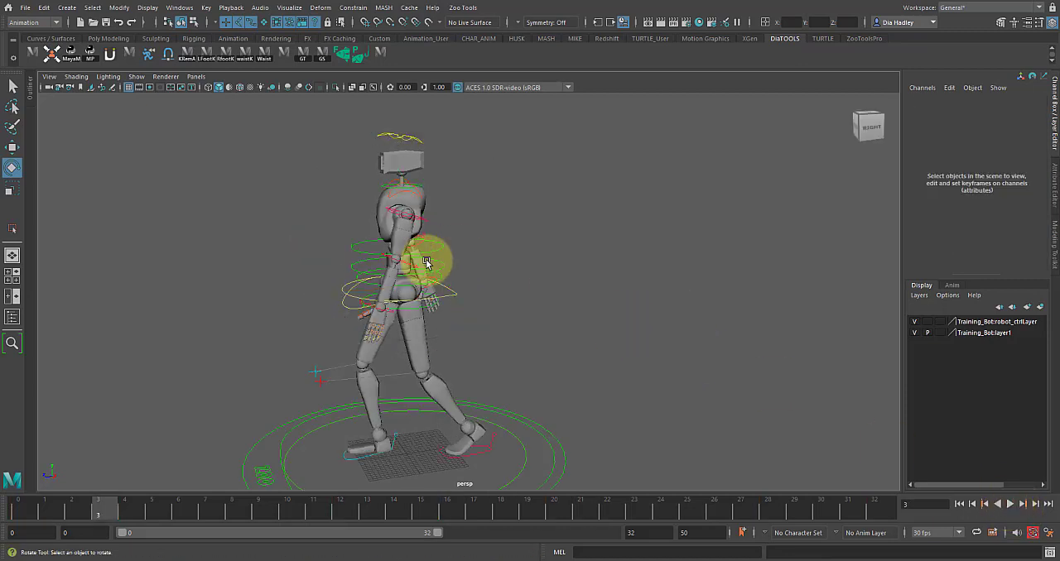
pyautogui.keyDown('alt'); pyautogui.moveTo(651, 335); pyautogui.dragTo(601, 333); pyautogui.keyUp('alt')
pyautogui.keyDown('alt'); pyautogui.moveTo(601, 334); pyautogui.dragTo(675, 364, button='right'); pyautogui.keyUp('alt')
pyautogui.keyDown('alt'); pyautogui.moveTo(676, 364); pyautogui.dragTo(579, 363); pyautogui.keyUp('alt')
pyautogui.moveTo(97, 506); pyautogui.dragTo(468, 507)
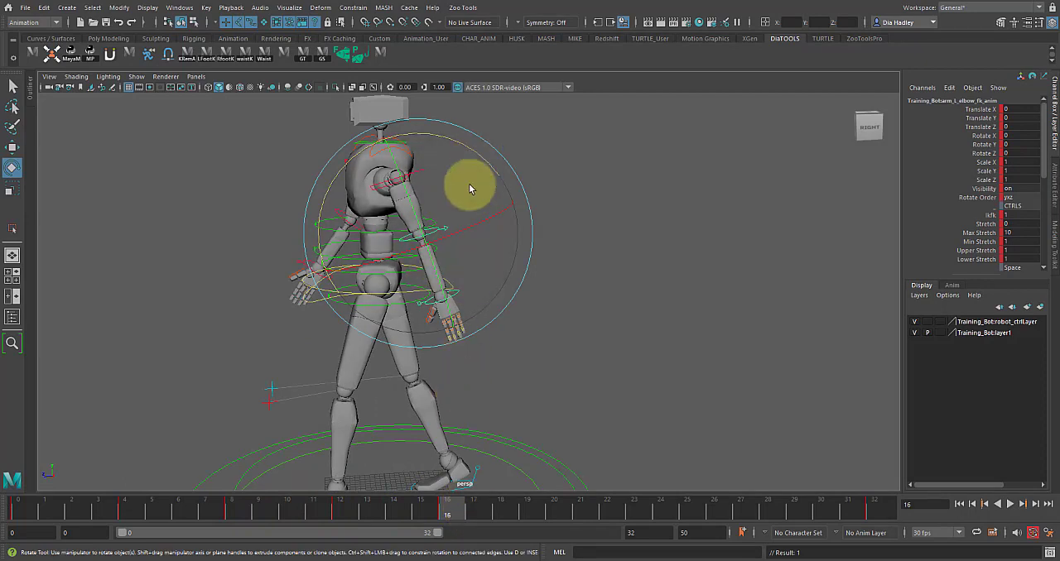
pyautogui.moveTo(450, 521); pyautogui.dragTo(553, 512)
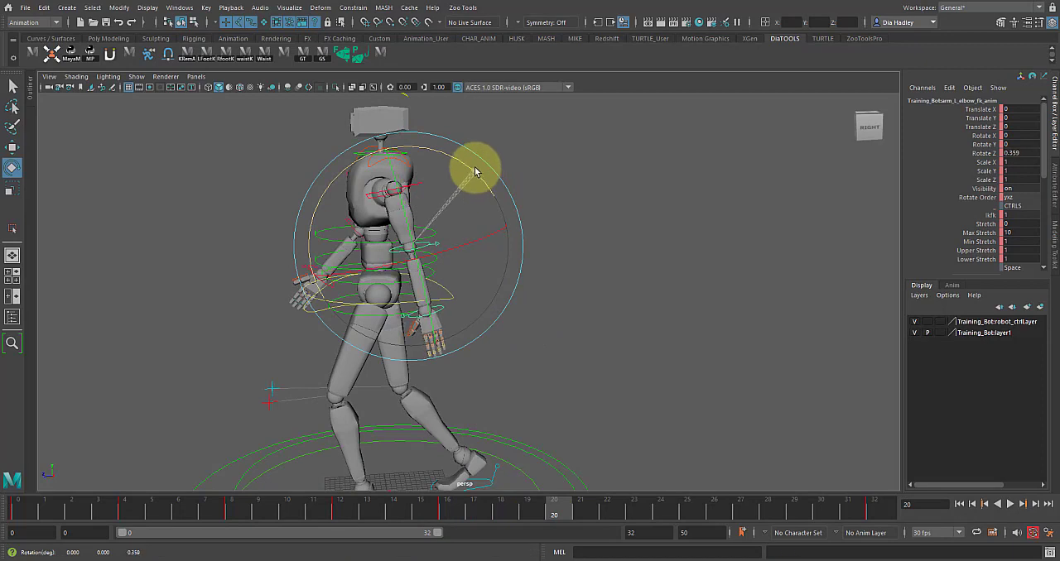
pyautogui.moveTo(474, 171); pyautogui.dragTo(478, 177)
# - Bend the left elbow on the forward swing with Rotate Z at about -12.8 on frame 24 and -18.075 on frame 28
pyautogui.hotkey('alt', 'v')
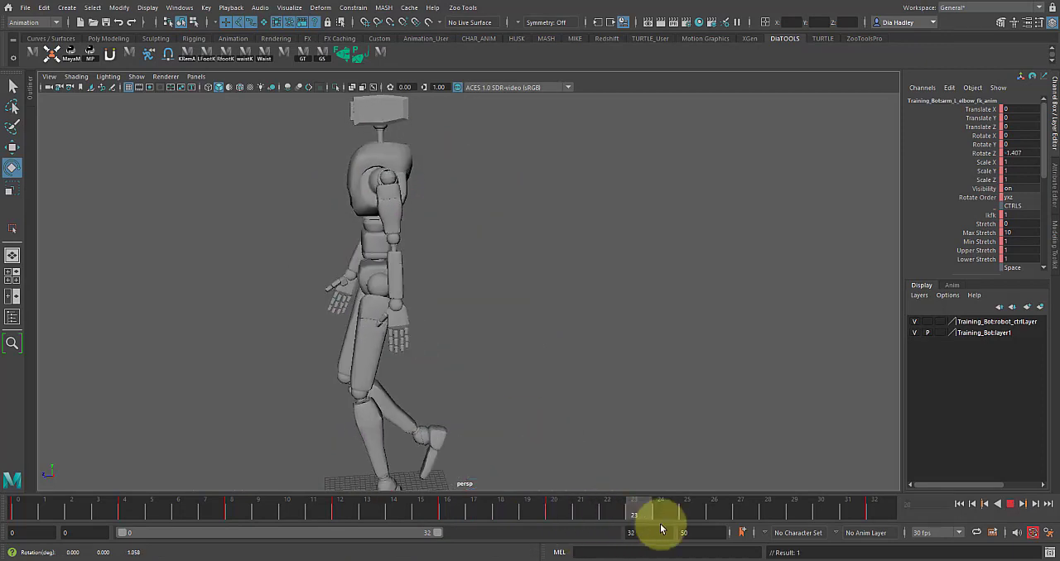
pyautogui.hotkey('alt', 'v')
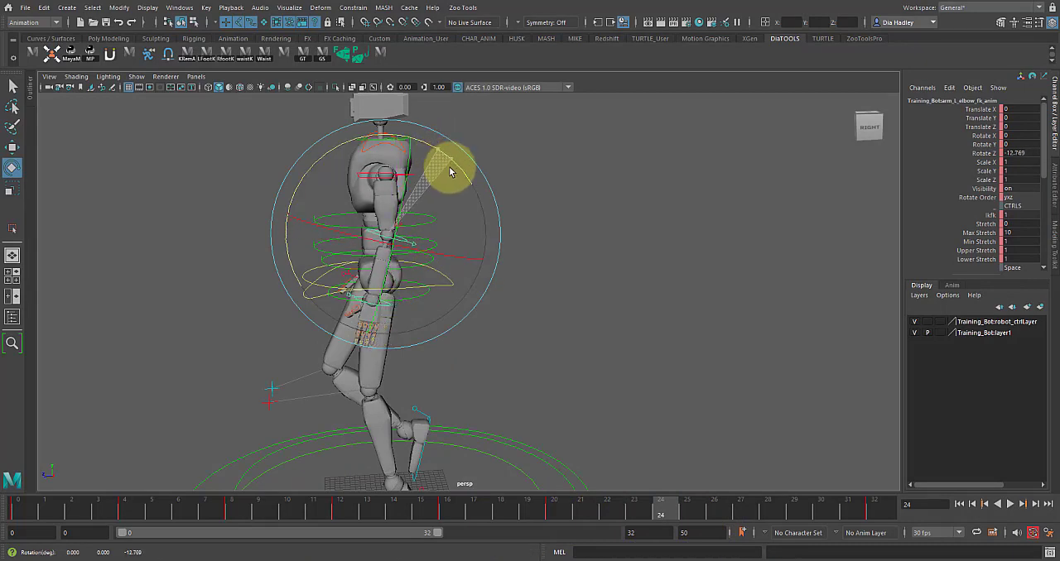
pyautogui.moveTo(671, 511); pyautogui.dragTo(750, 503)
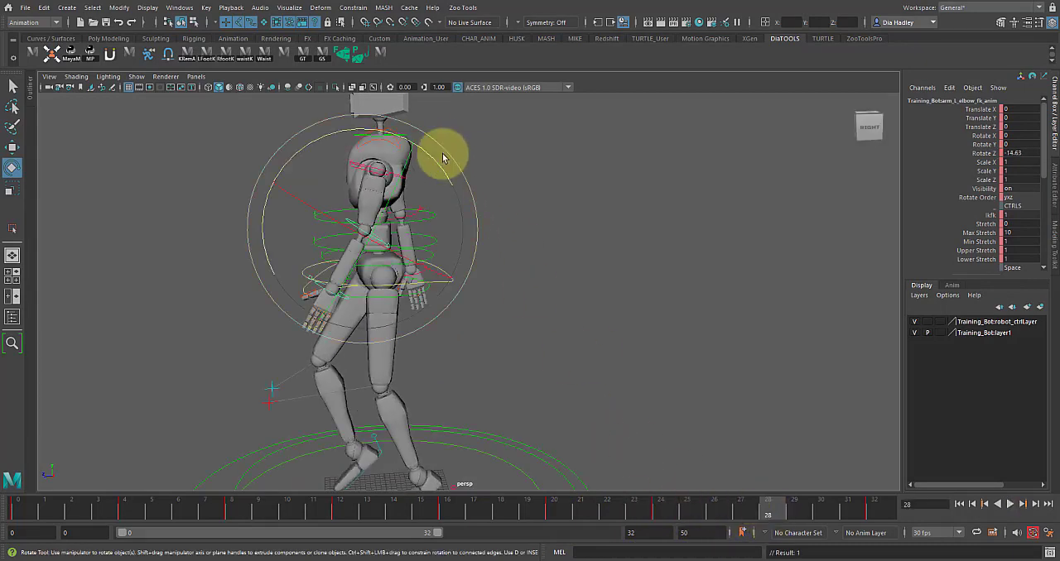
# - Play back the left arm's swing and inspect the left elbow's pose at frame 16
pyautogui.click(1010, 504)
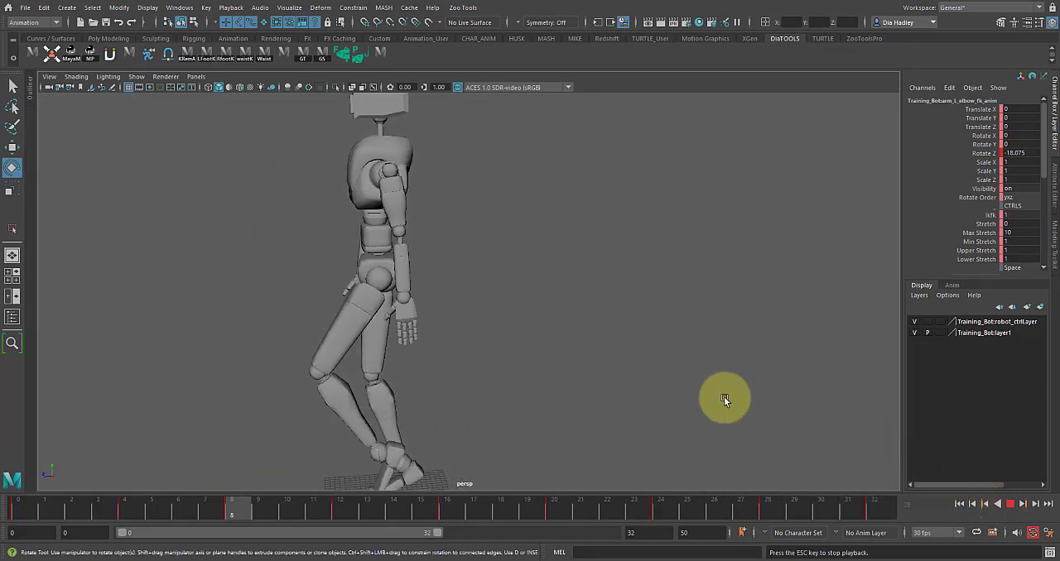
pyautogui.keyDown('alt'); pyautogui.moveTo(496, 371); pyautogui.dragTo(468, 360); pyautogui.keyUp('alt')
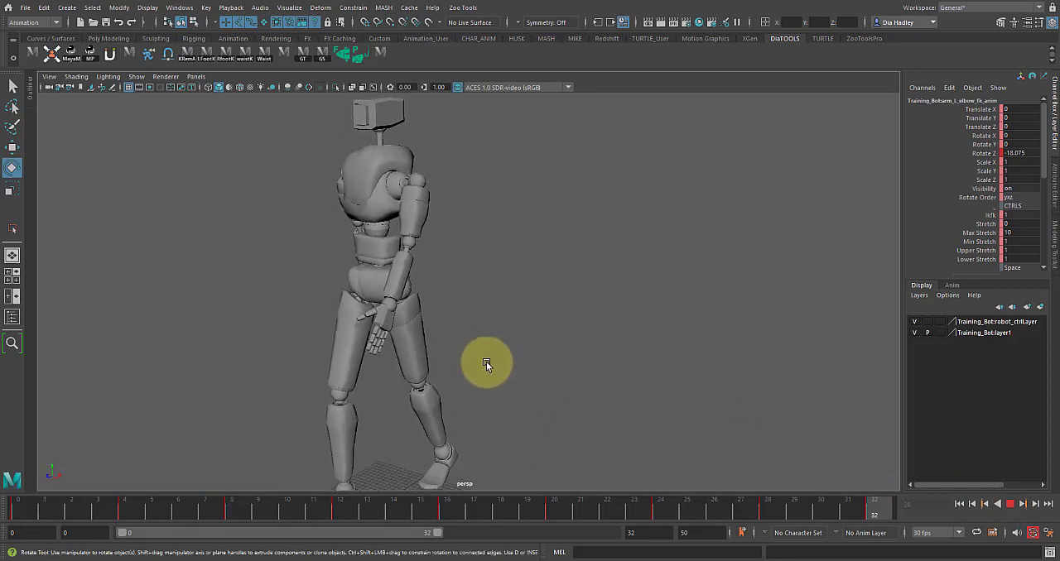
pyautogui.click(1011, 503)
pyautogui.click(762, 383)
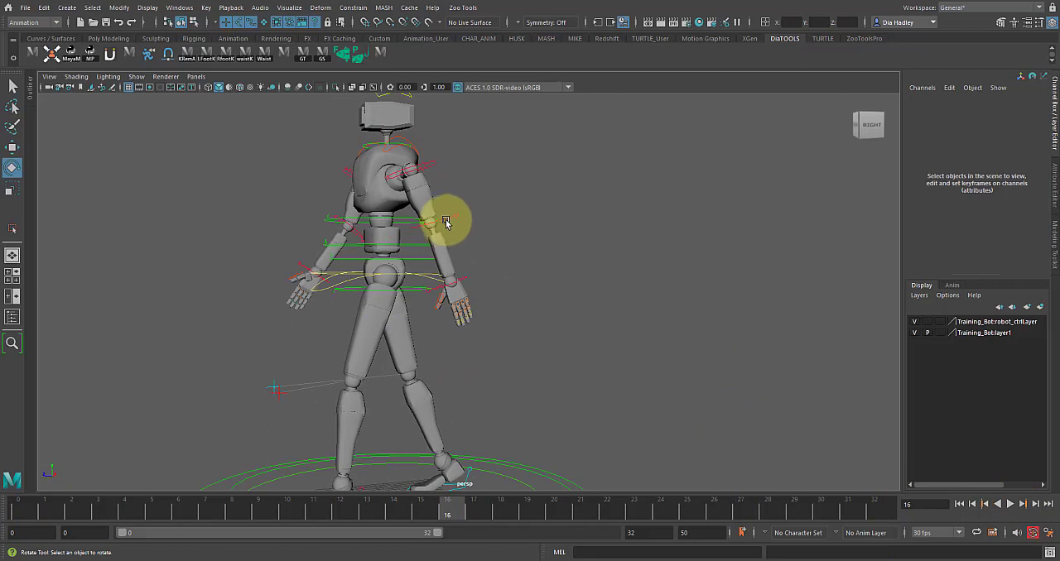
pyautogui.click(447, 222)
pyautogui.moveTo(447, 335); pyautogui.dragTo(453, 232)
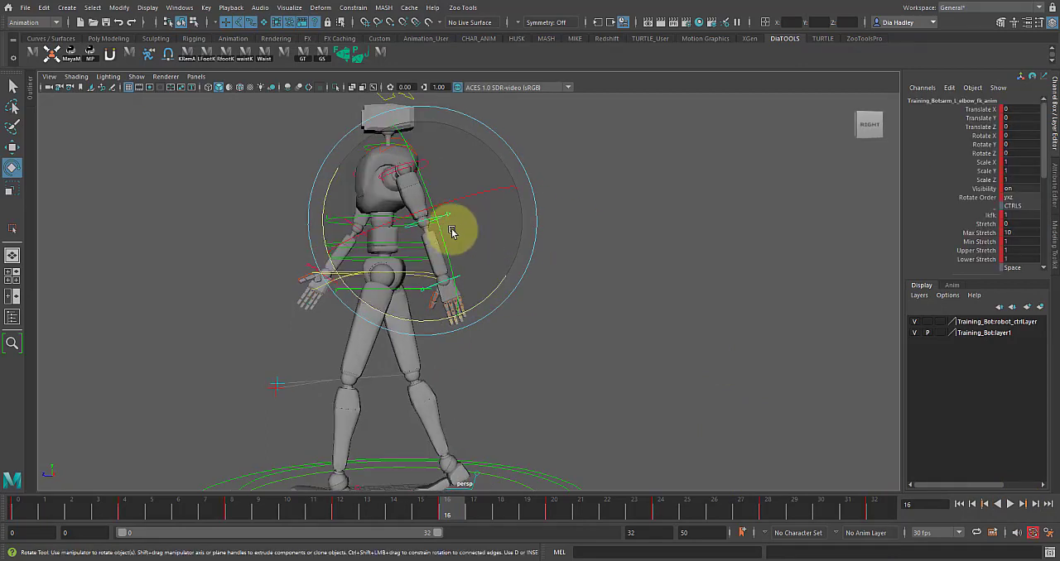
# - Rotate the left wrist FK control to trail the back swing, with Rotate Z about -3.2 at frame 12, continuing through frames 16 and 20
pyautogui.moveTo(83, 495)
pyautogui.mouseDown()
pyautogui.moveTo(21, 511)
pyautogui.moveTo(118, 528)
pyautogui.moveTo(12, 505)
pyautogui.moveTo(115, 519)
pyautogui.moveTo(142, 495)
pyautogui.mouseUp()
pyautogui.click(530, 374)
pyautogui.click(327, 280)
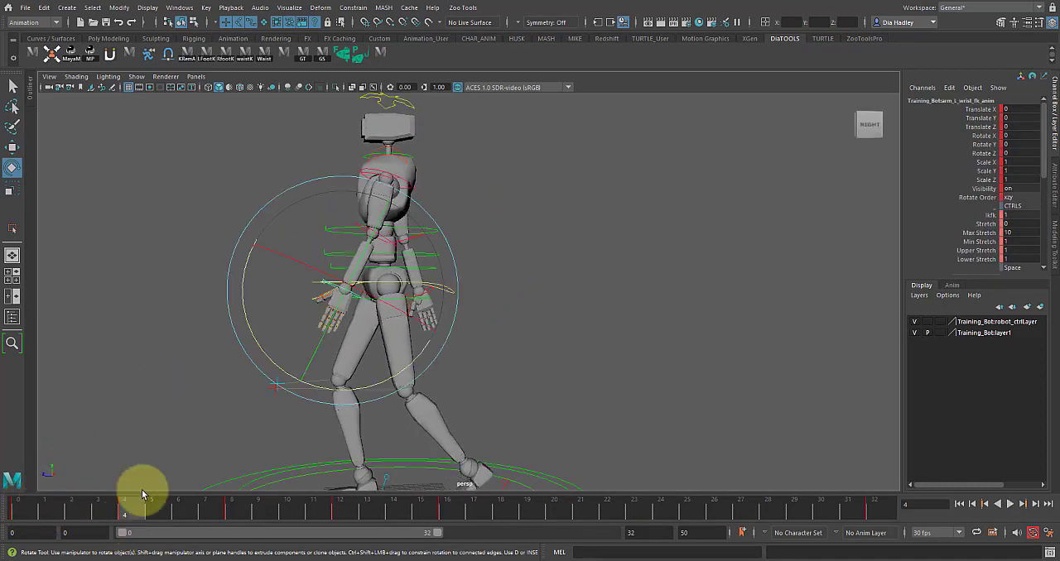
pyautogui.moveTo(108, 534); pyautogui.dragTo(232, 512)
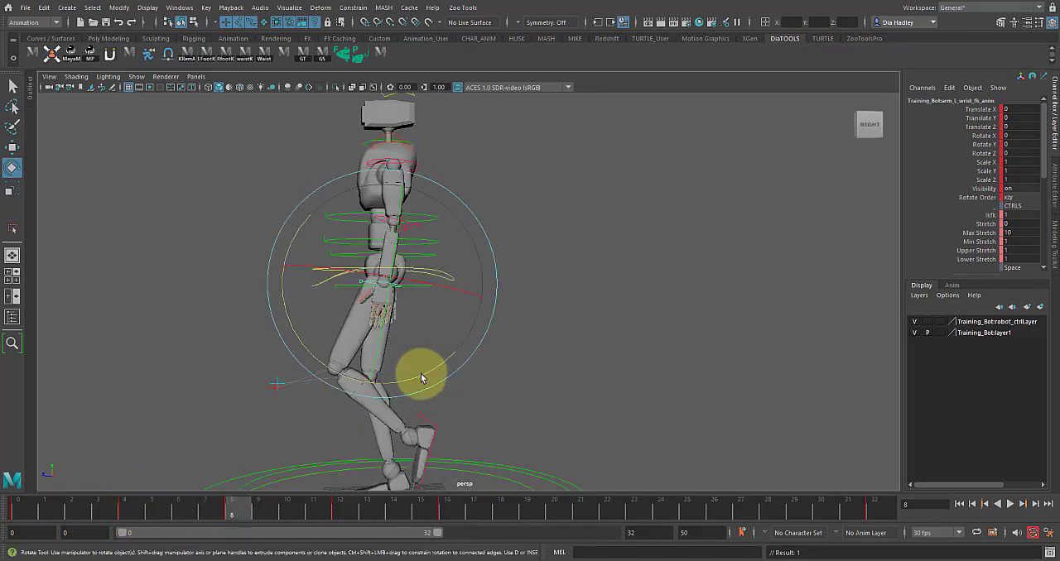
pyautogui.click(337, 511)
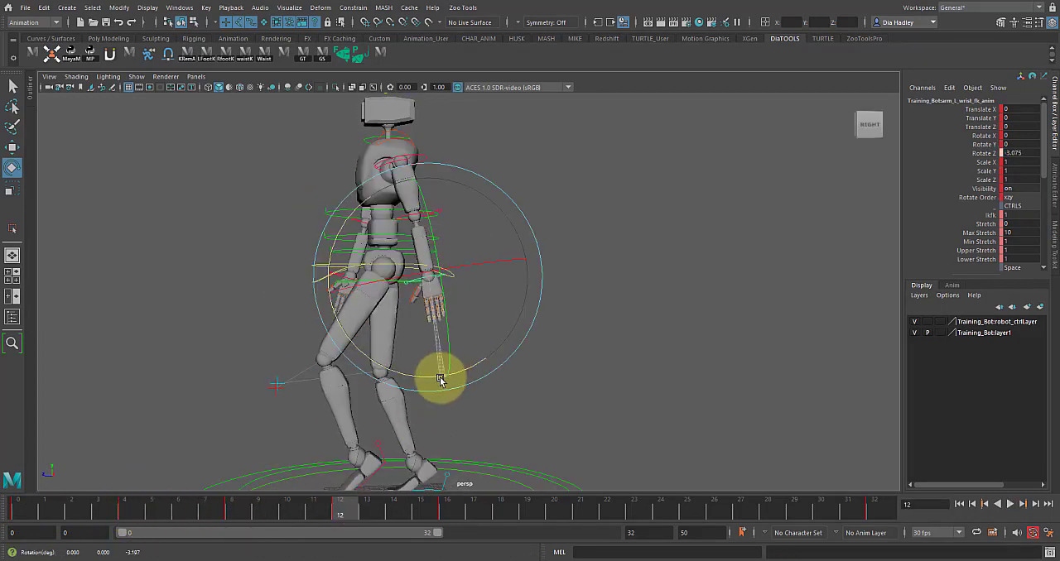
pyautogui.moveTo(440, 504); pyautogui.dragTo(516, 519)
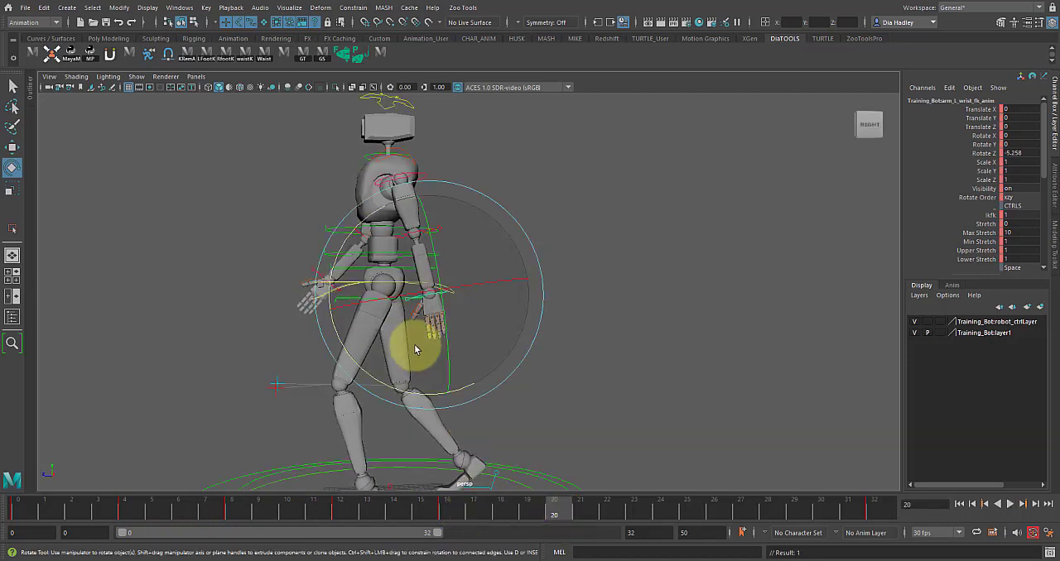
# - Set the left wrist's Rotate Z to 10.886 at frame 24 and about 13.3 at frame 28, and play back the arm swing
pyautogui.click(658, 506)
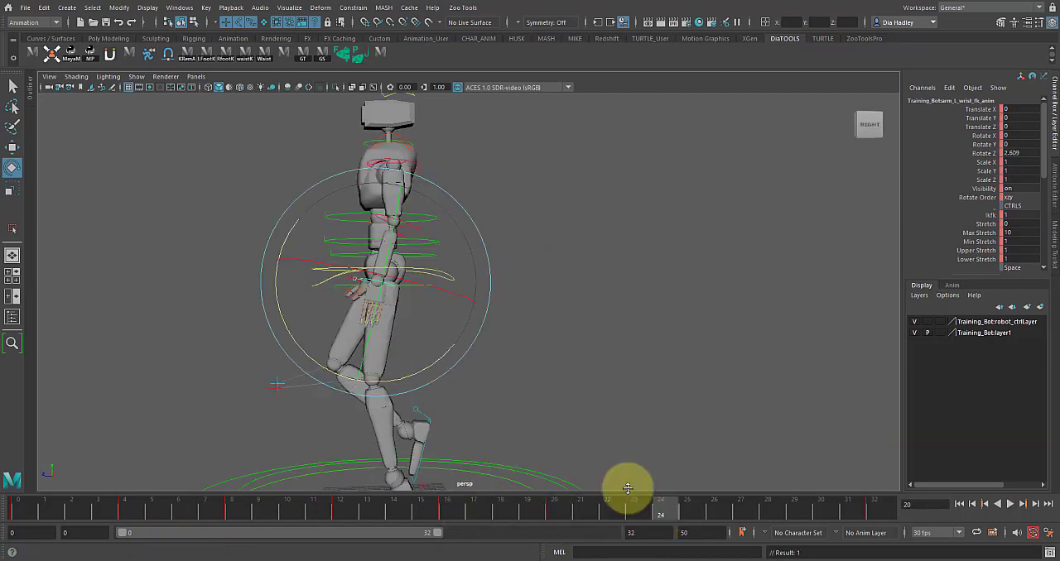
pyautogui.click(765, 506)
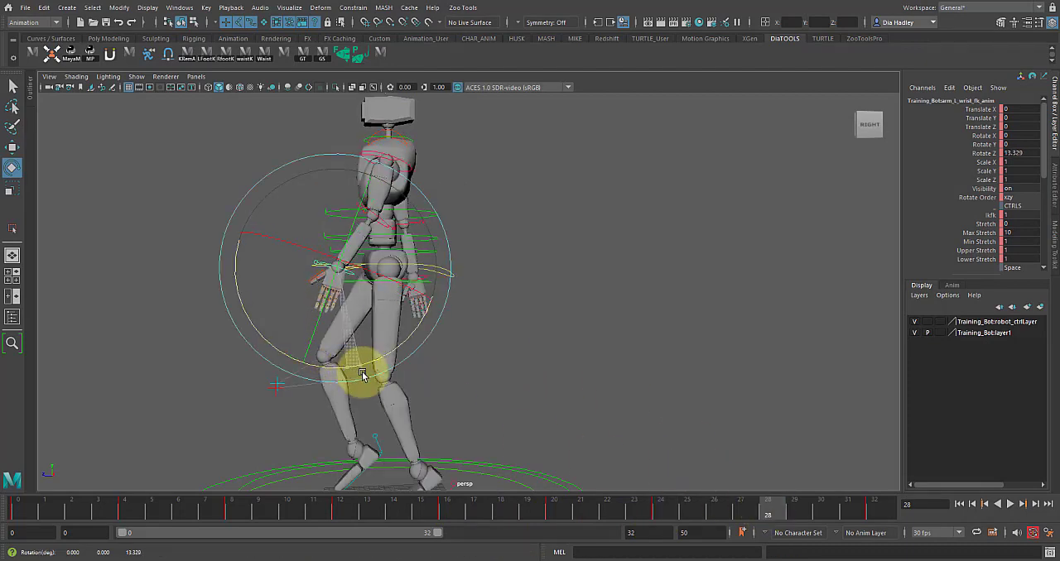
pyautogui.moveTo(705, 509); pyautogui.dragTo(847, 506)
pyautogui.click(1011, 505)
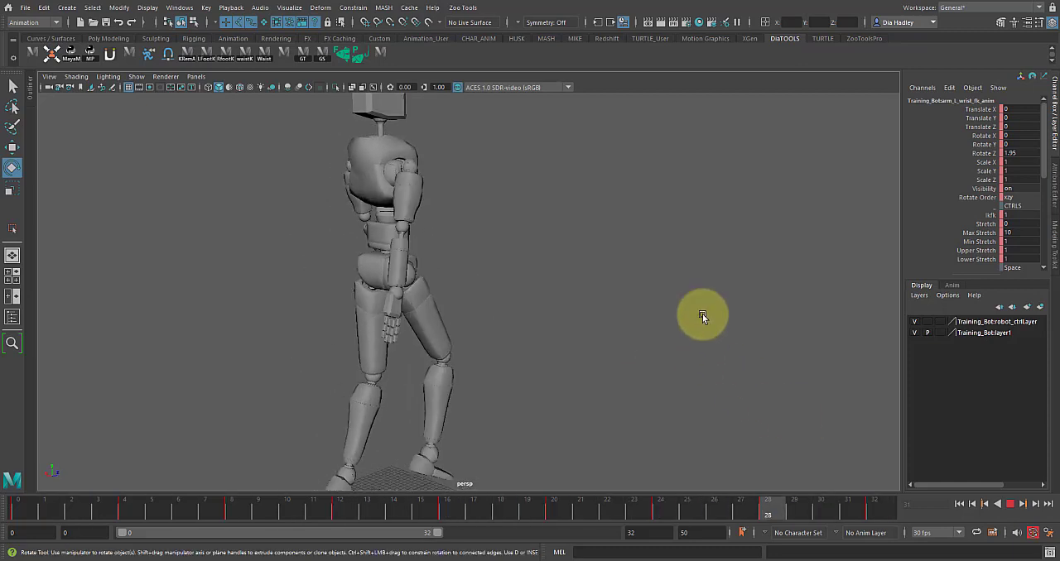
pyautogui.click(1010, 504)
# - Return to frame 0 and examine the left hand from the front with its wrist FK control selected
pyautogui.click(688, 355)
pyautogui.keyDown('alt'); pyautogui.moveTo(687, 355); pyautogui.dragTo(430, 332); pyautogui.keyUp('alt')
pyautogui.keyDown('alt'); pyautogui.moveTo(429, 331); pyautogui.dragTo(521, 361, button='right'); pyautogui.keyUp('alt')
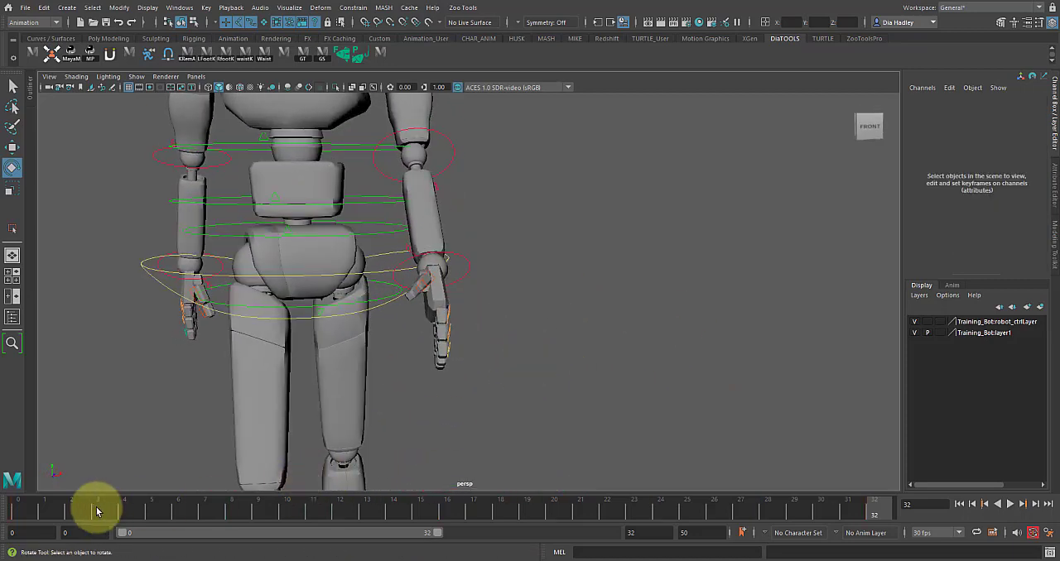
pyautogui.moveTo(96, 512); pyautogui.dragTo(10, 519)
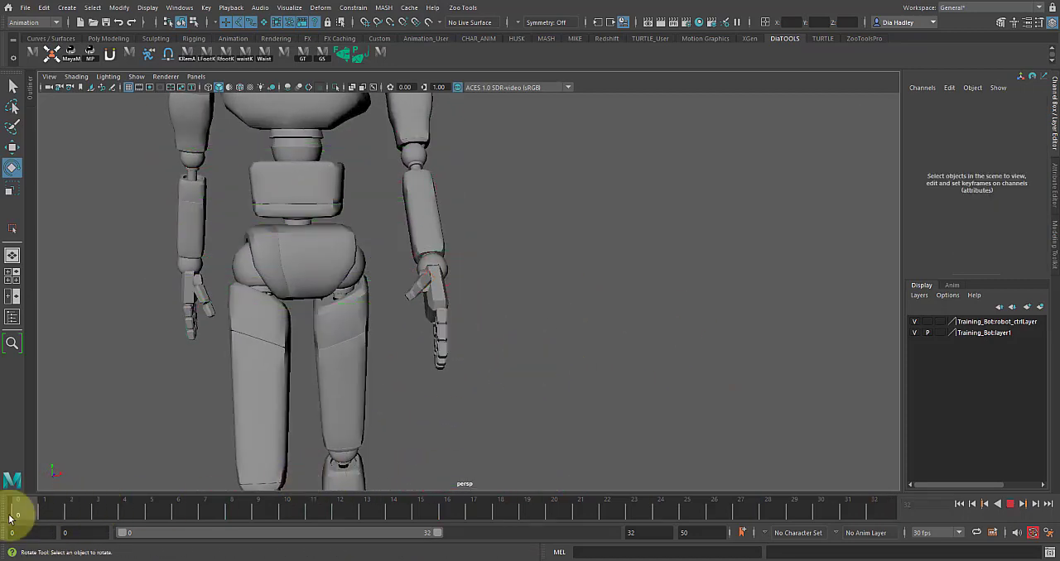
pyautogui.click(461, 304)
pyautogui.click(803, 202)
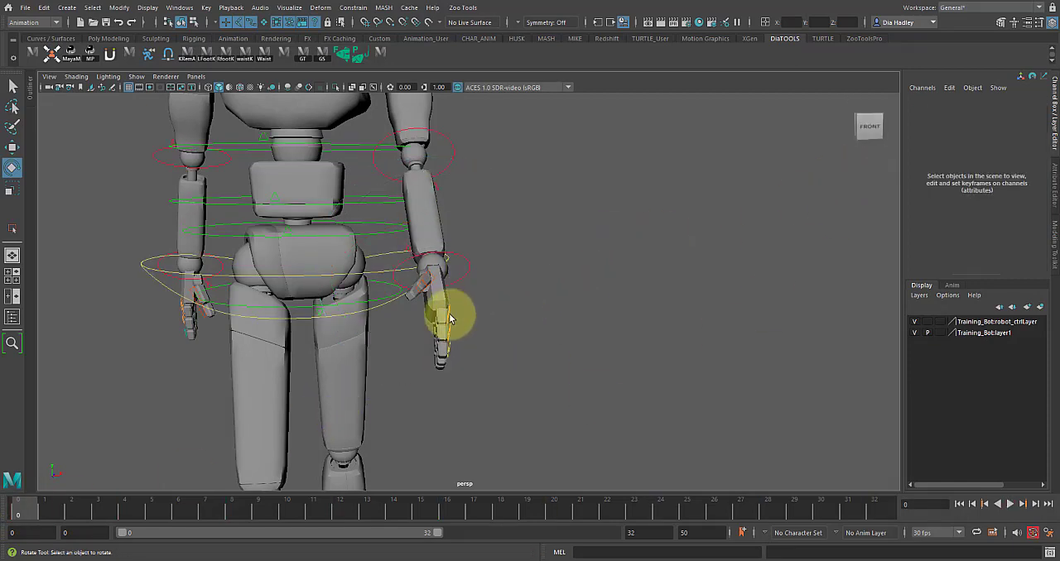
pyautogui.click(449, 283)
pyautogui.click(653, 321)
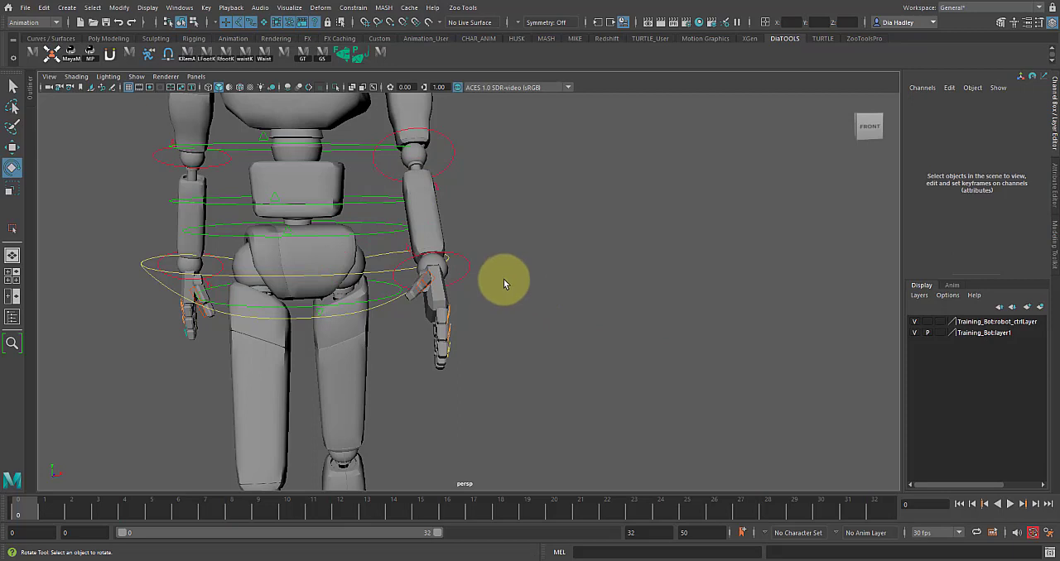
pyautogui.moveTo(463, 270); pyautogui.dragTo(477, 277)
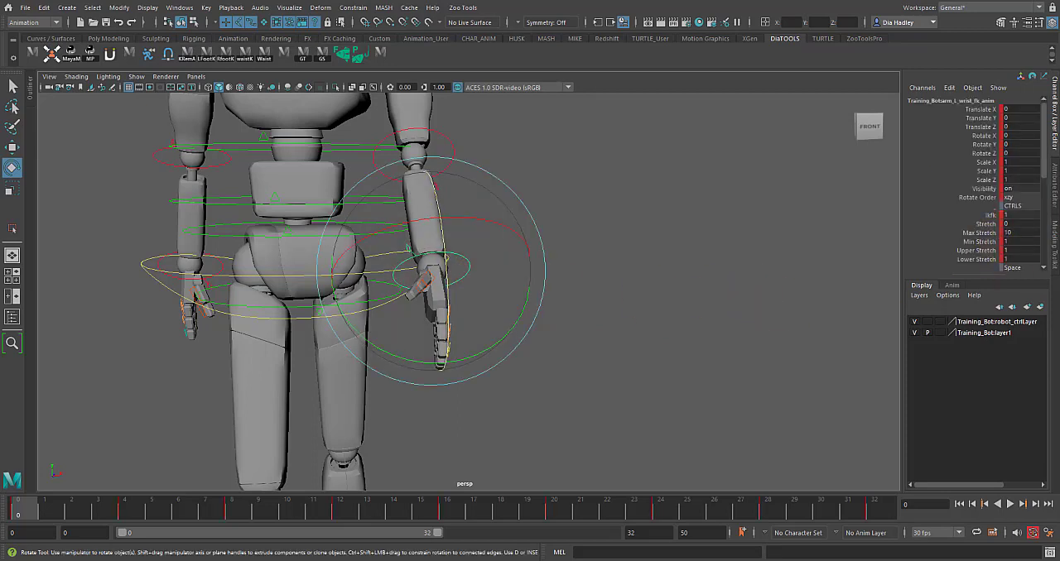
pyautogui.moveTo(1044, 145)
pyautogui.mouseDown()
pyautogui.moveTo(1053, 193)
pyautogui.moveTo(1044, 139)
pyautogui.mouseUp()
pyautogui.keyDown('alt'); pyautogui.moveTo(573, 369); pyautogui.dragTo(627, 382, button='right'); pyautogui.keyUp('alt')
pyautogui.keyDown('alt'); pyautogui.moveTo(627, 383); pyautogui.dragTo(499, 426); pyautogui.keyUp('alt')
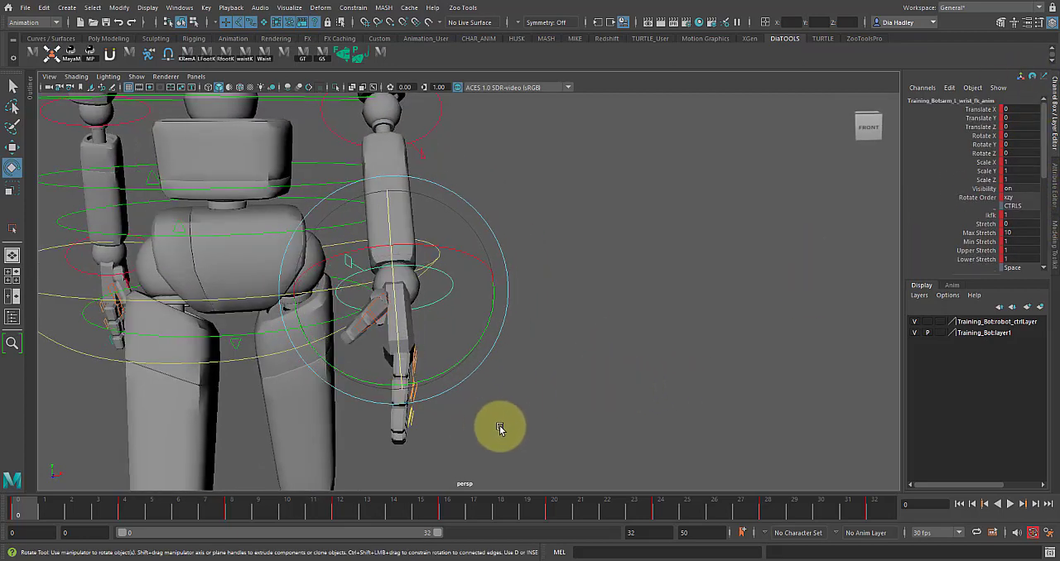
# - Curl the left hand's finger and thumb controls together at frame 0 by setting Rotate Y to -13.57, and check the pose from the front
pyautogui.click(427, 444)
pyautogui.moveTo(386, 352); pyautogui.dragTo(386, 352)
pyautogui.keyDown('alt'); pyautogui.moveTo(386, 351); pyautogui.dragTo(451, 247, button='right'); pyautogui.keyUp('alt')
pyautogui.press('f')
pyautogui.keyDown('alt'); pyautogui.moveTo(472, 255); pyautogui.dragTo(546, 308); pyautogui.keyUp('alt')
pyautogui.click(622, 348)
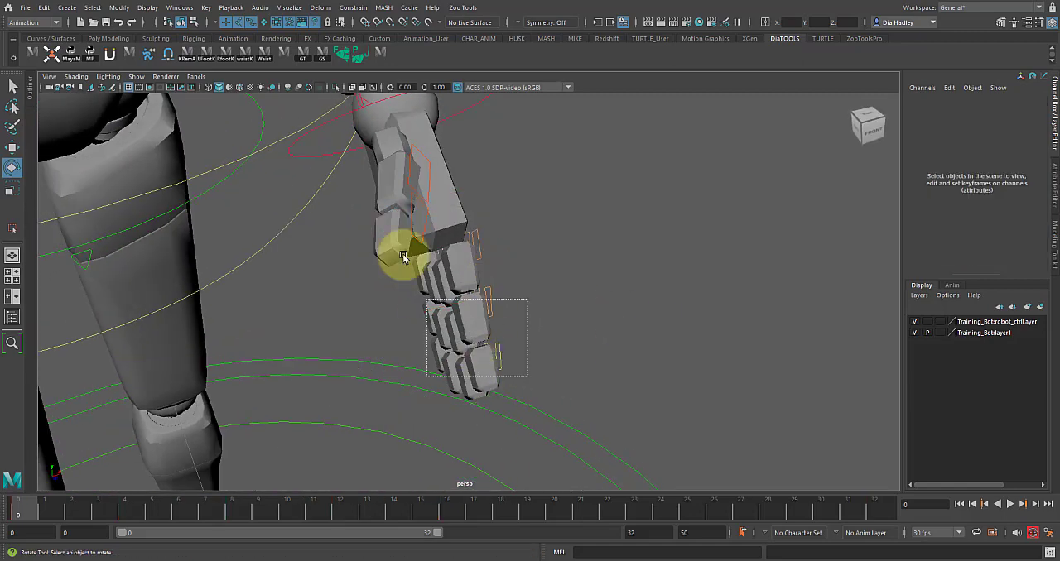
pyautogui.moveTo(376, 169); pyautogui.dragTo(377, 170)
pyautogui.moveTo(502, 328); pyautogui.dragTo(388, 374)
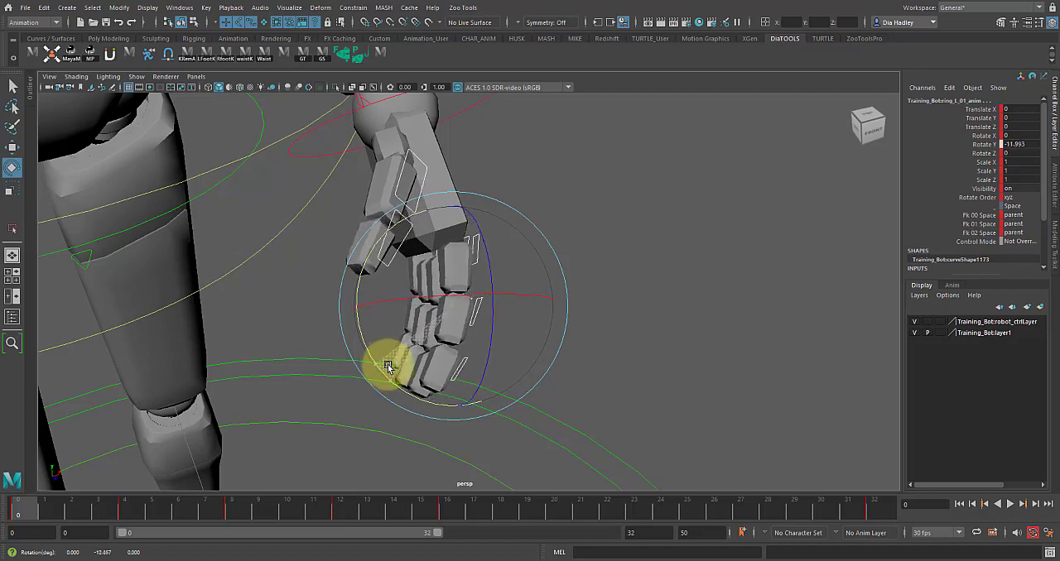
pyautogui.moveTo(387, 366); pyautogui.dragTo(373, 360)
pyautogui.keyDown('alt'); pyautogui.moveTo(481, 365); pyautogui.dragTo(508, 401); pyautogui.keyUp('alt')
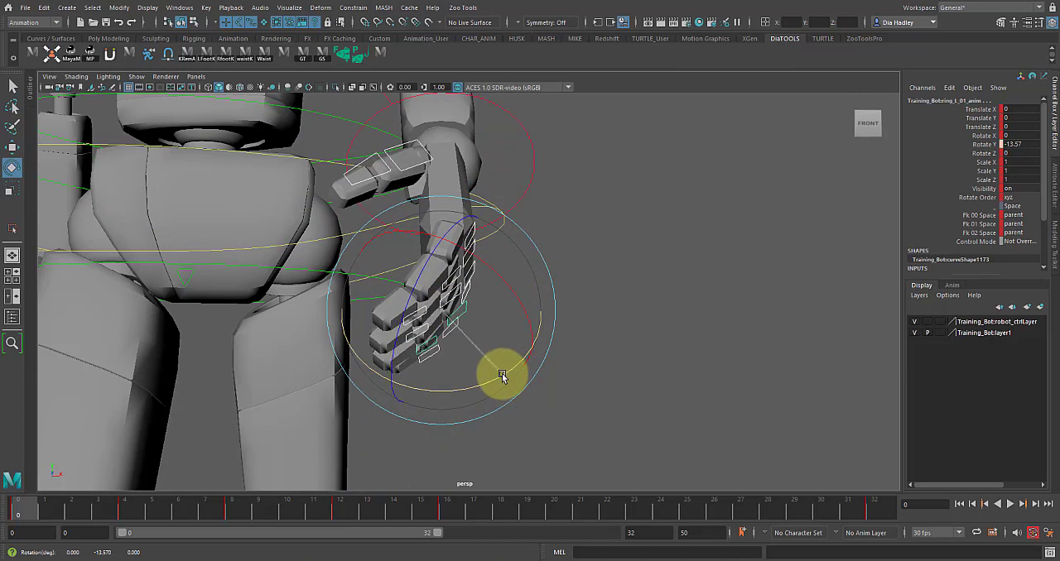
pyautogui.click(581, 375)
pyautogui.keyDown('alt'); pyautogui.moveTo(394, 350); pyautogui.dragTo(511, 303); pyautogui.keyUp('alt')
pyautogui.hotkey('ctrl', 'z')
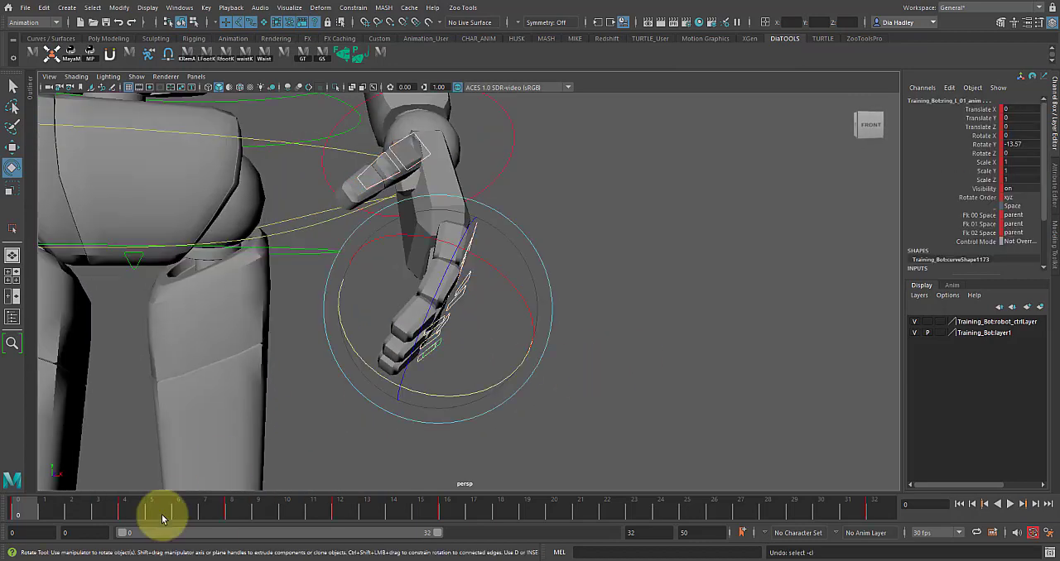
# - Delete the left finger controls' keys across the whole timeline and key the relaxed hand pose at frame 0
pyautogui.doubleClick(17, 513)
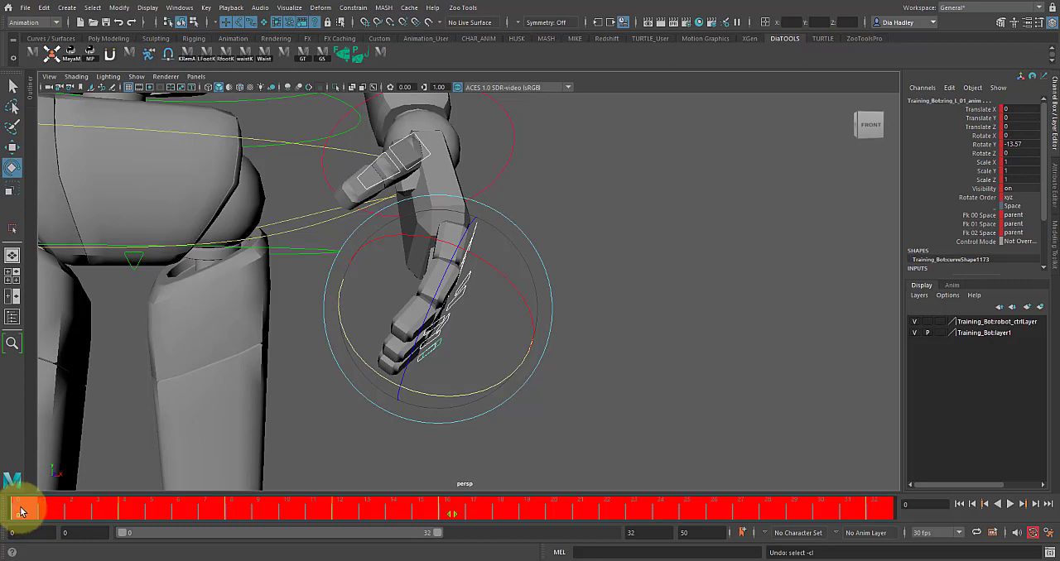
pyautogui.rightClick(20, 514)
pyautogui.click(37, 336)
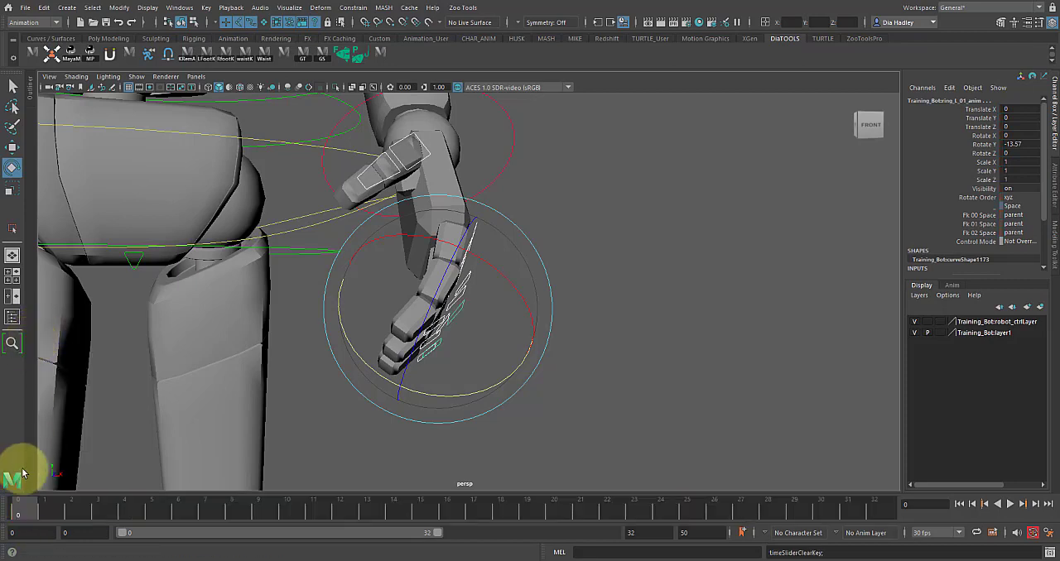
pyautogui.moveTo(92, 514); pyautogui.dragTo(853, 474)
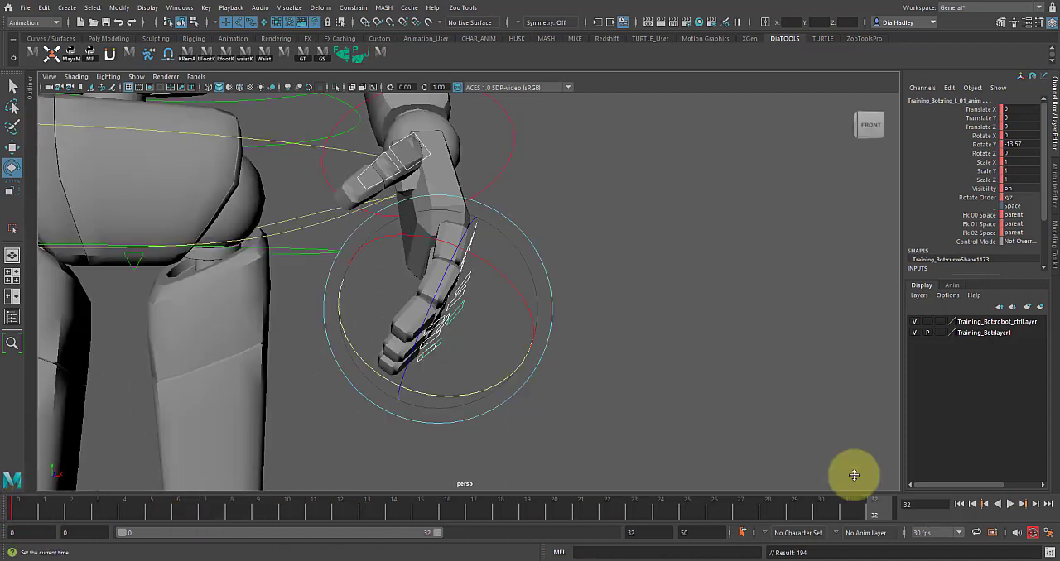
# - Play back the walk cycle and inspect the relaxed left hand from the front and side
pyautogui.click(1014, 508)
pyautogui.scroll(-5, 561, 376)
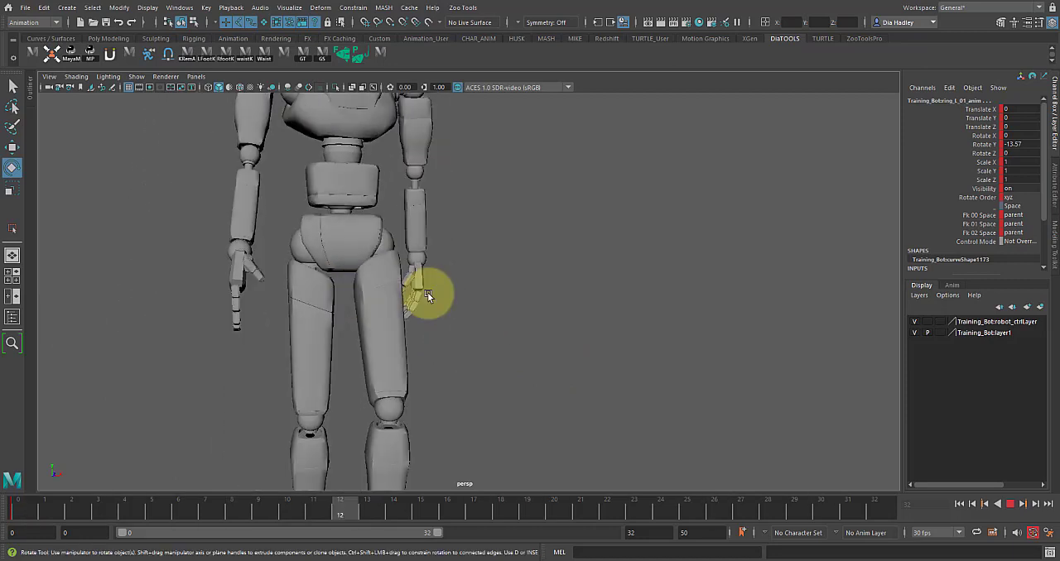
pyautogui.keyDown('alt'); pyautogui.moveTo(583, 380); pyautogui.dragTo(618, 367); pyautogui.keyUp('alt')
pyautogui.scroll(-2, 543, 327)
pyautogui.scroll(-3, 544, 327)
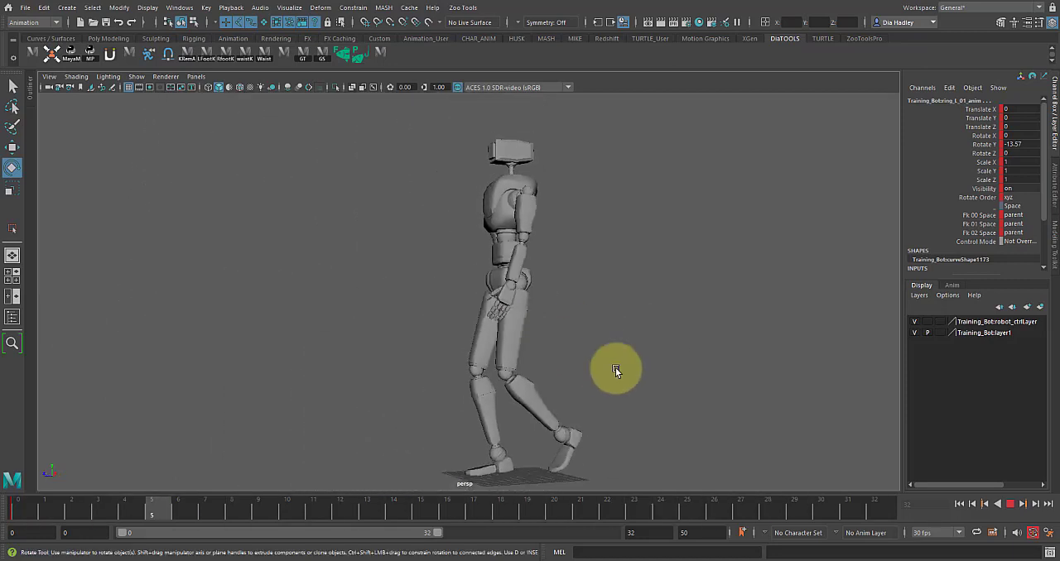
pyautogui.click(1010, 504)
# - Pose the left thumb at frame 0 with Rotate X 7.565, Rotate Y -26.667 and Rotate Z -5.223
pyautogui.click(409, 459)
pyautogui.click(24, 502)
pyautogui.keyDown('alt'); pyautogui.moveTo(414, 377); pyautogui.dragTo(803, 334, button='right'); pyautogui.keyUp('alt')
pyautogui.click(742, 307)
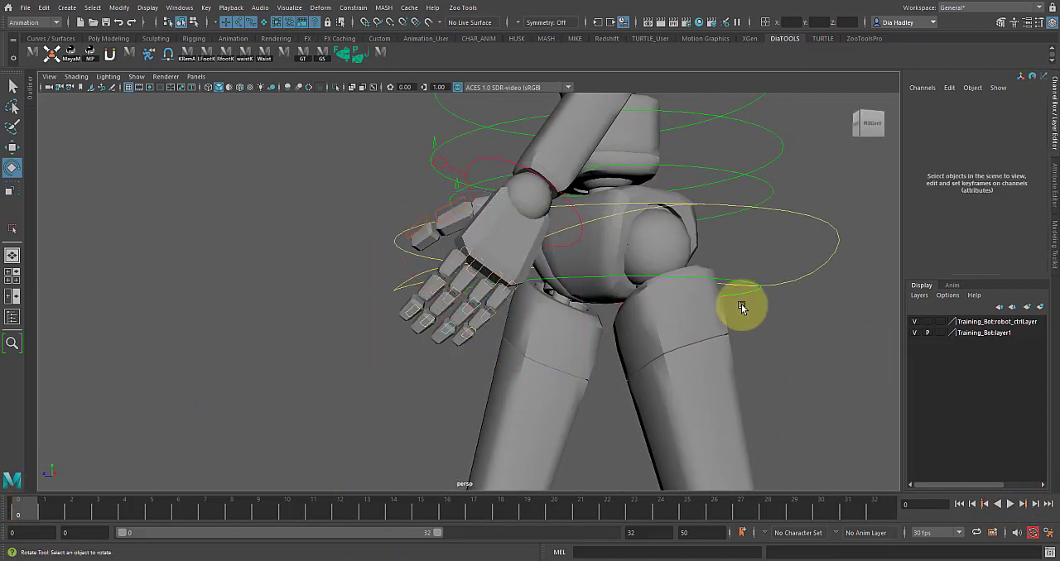
pyautogui.click(470, 219)
pyautogui.moveTo(504, 141); pyautogui.dragTo(500, 161)
pyautogui.press('w')
pyautogui.keyDown('alt'); pyautogui.moveTo(434, 306); pyautogui.dragTo(489, 289); pyautogui.keyUp('alt')
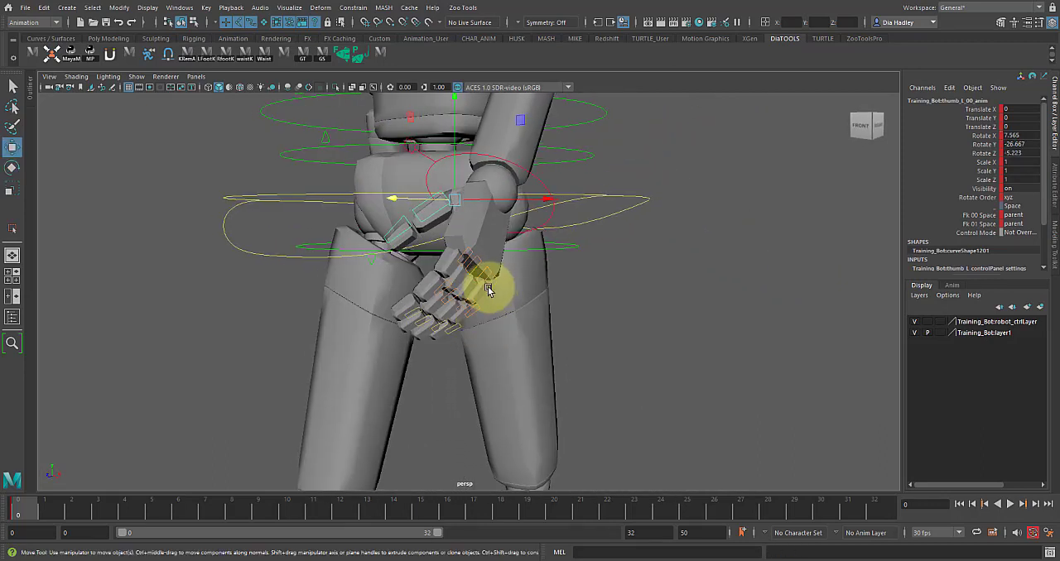
# - Refine the left hand's relaxed pose at frame 0 by rotating the index finger controls separately from the other fingers
pyautogui.press('e')
pyautogui.click(509, 296)
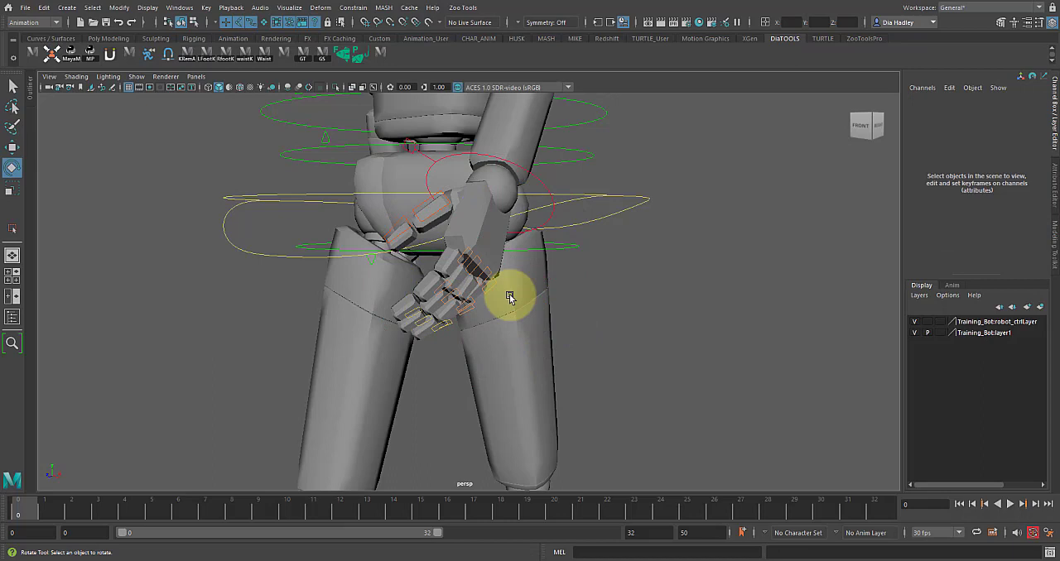
pyautogui.click(451, 296)
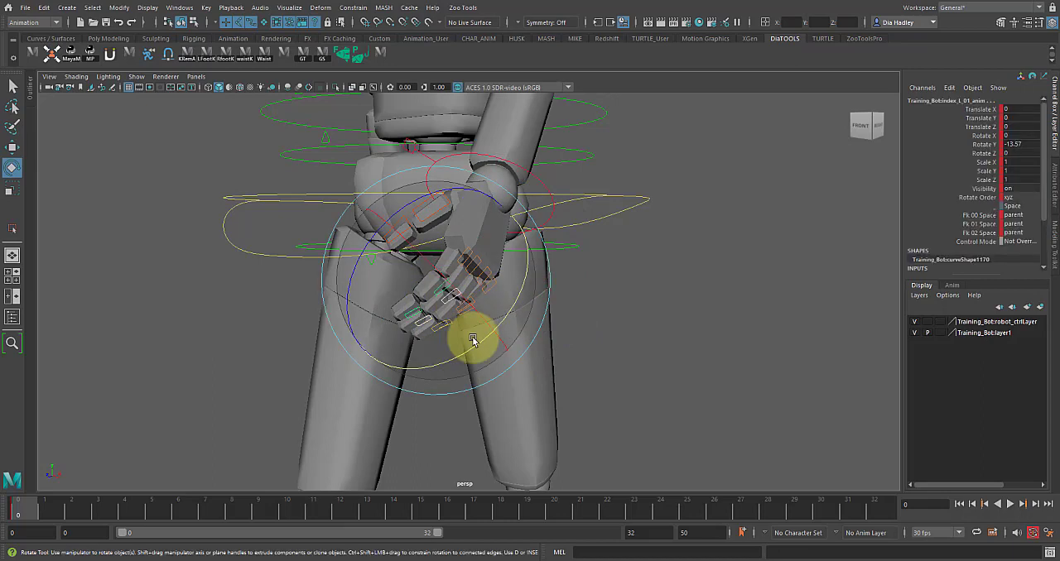
pyautogui.press('w')
pyautogui.press('e')
pyautogui.moveTo(485, 304); pyautogui.dragTo(502, 298)
pyautogui.click(574, 256)
pyautogui.keyDown('alt'); pyautogui.moveTo(575, 256); pyautogui.dragTo(605, 286); pyautogui.keyUp('alt')
pyautogui.click(427, 192)
pyautogui.moveTo(348, 147); pyautogui.dragTo(386, 161)
pyautogui.keyDown('alt'); pyautogui.moveTo(474, 184); pyautogui.dragTo(528, 229); pyautogui.keyUp('alt')
# - Curl the right hand's finger controls together at frame 0 by setting Rotate Y to -9.657
pyautogui.keyDown('alt'); pyautogui.moveTo(527, 229); pyautogui.dragTo(359, 233, button='right'); pyautogui.keyUp('alt')
pyautogui.keyDown('alt'); pyautogui.moveTo(358, 233); pyautogui.dragTo(128, 287); pyautogui.keyUp('alt')
pyautogui.moveTo(154, 337); pyautogui.dragTo(154, 337)
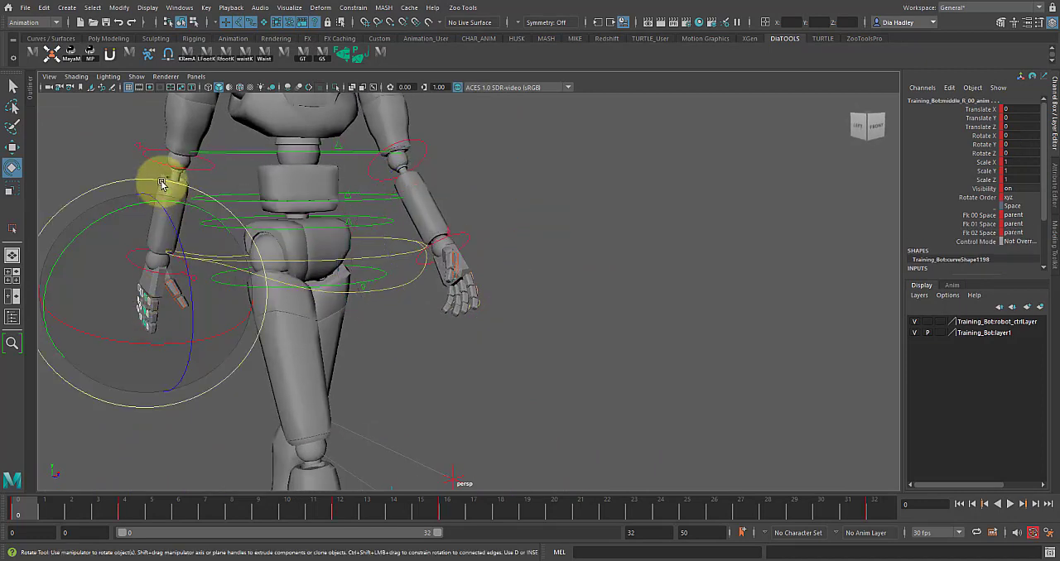
pyautogui.moveTo(122, 217); pyautogui.dragTo(124, 221)
pyautogui.press('w')
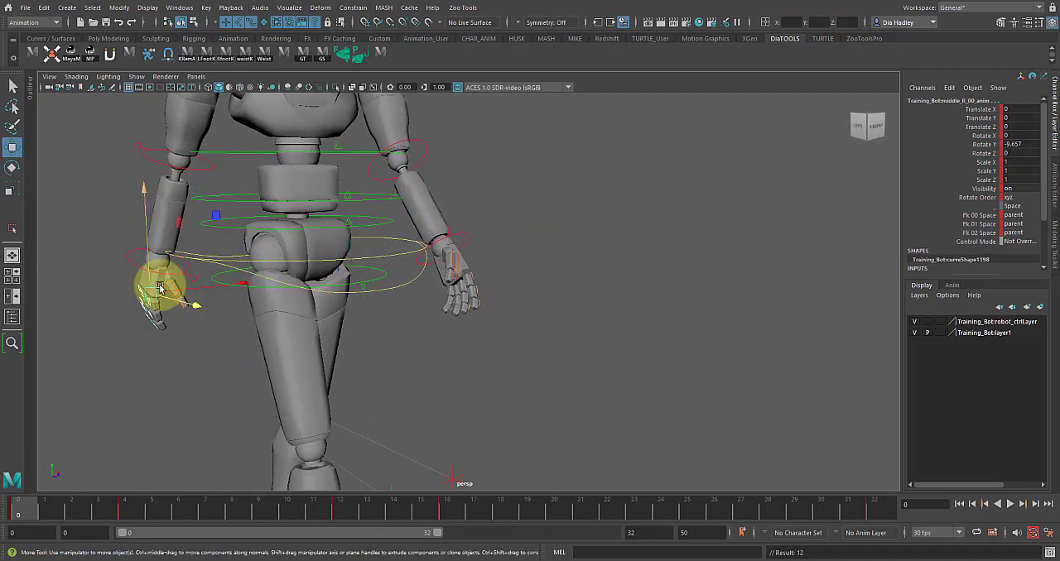
# - Pose the right thumb at frame 0 with Rotate X 10.127, Rotate Y -11.366 and Rotate Z -19.66
pyautogui.press('e')
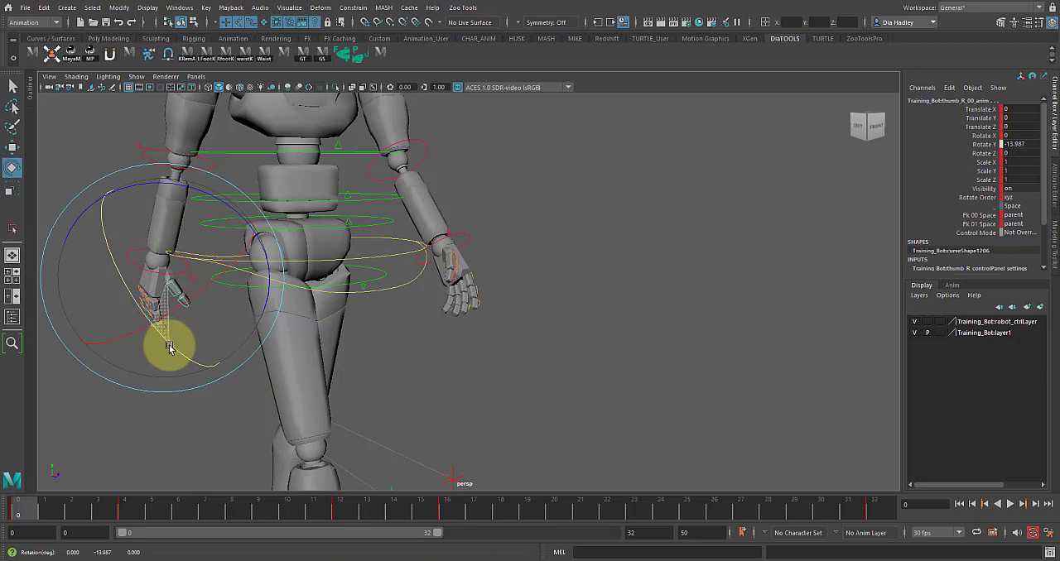
pyautogui.moveTo(169, 348); pyautogui.dragTo(169, 318)
pyautogui.press('w')
pyautogui.press('e')
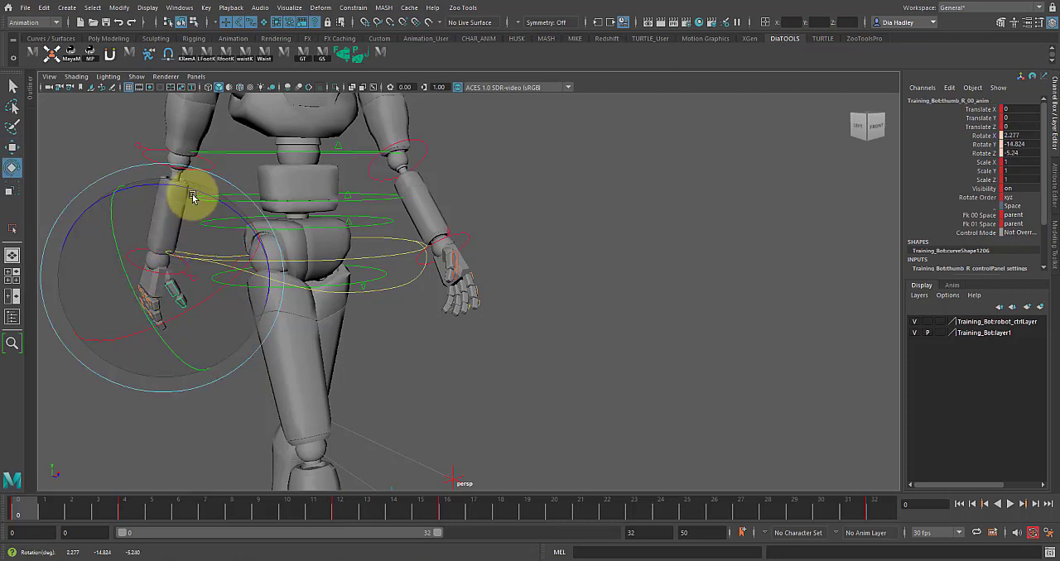
pyautogui.keyDown('alt'); pyautogui.moveTo(121, 323); pyautogui.dragTo(130, 318); pyautogui.keyUp('alt')
pyautogui.keyDown('alt'); pyautogui.moveTo(130, 317); pyautogui.dragTo(217, 344, button='right'); pyautogui.keyUp('alt')
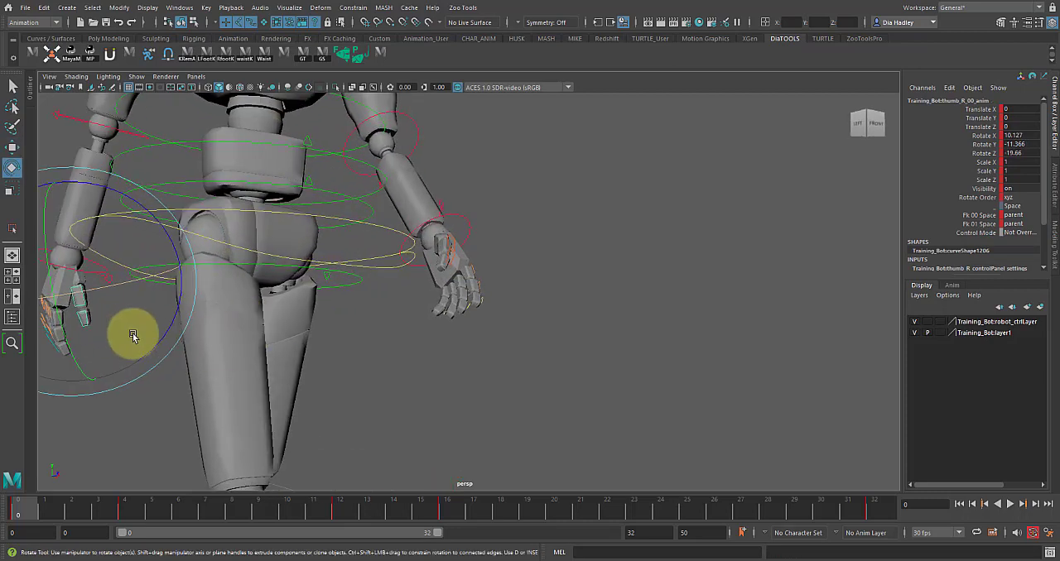
# - Vary the right finger curl at frame 0, bending the outer fingers further and setting the pinky's Rotate Y to -25.005
pyautogui.keyDown('alt'); pyautogui.moveTo(133, 335); pyautogui.dragTo(96, 328); pyautogui.keyUp('alt')
pyautogui.keyDown('alt'); pyautogui.moveTo(96, 328); pyautogui.dragTo(355, 320, button='middle'); pyautogui.keyUp('alt')
pyautogui.keyDown('alt'); pyautogui.moveTo(355, 320); pyautogui.dragTo(431, 365, button='right'); pyautogui.keyUp('alt')
pyautogui.press('w')
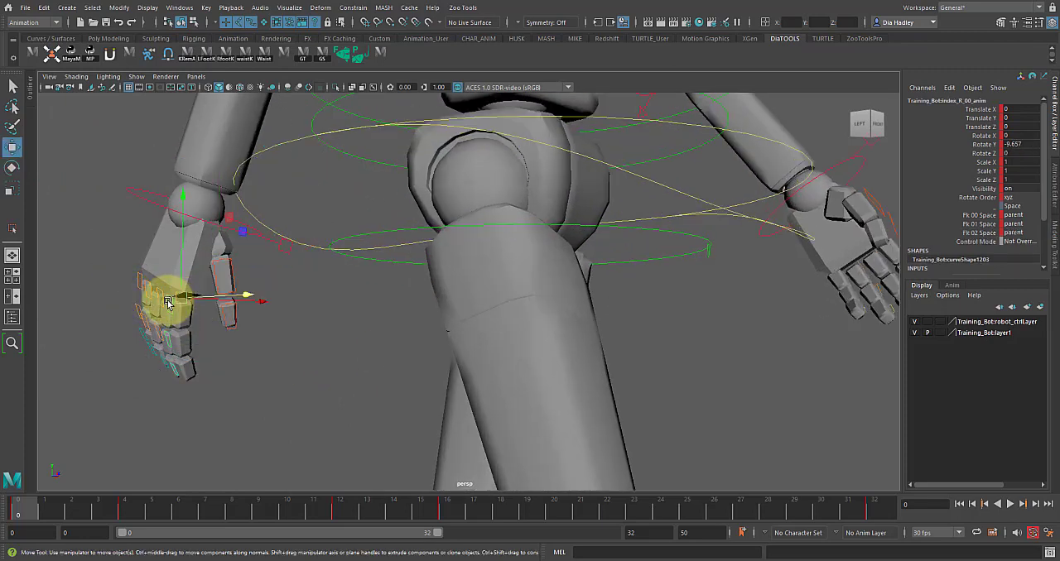
pyautogui.press('e')
pyautogui.moveTo(124, 247); pyautogui.dragTo(130, 181)
pyautogui.press('w')
pyautogui.click(140, 283)
pyautogui.press('e')
pyautogui.press('w')
pyautogui.scroll(-2, 266, 380)
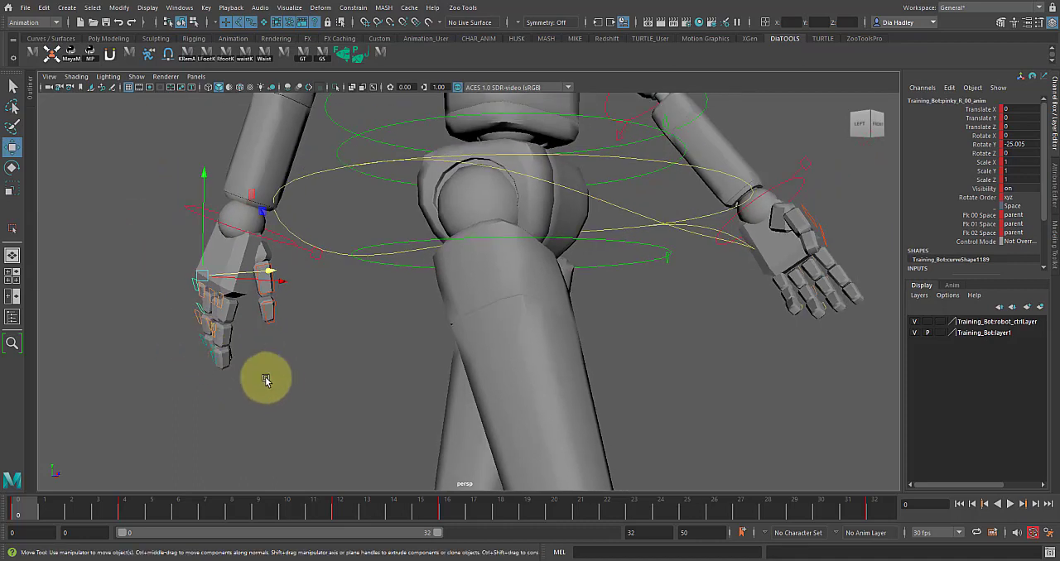
# - Select all right finger and thumb controls, delete their keys across the timeline and key their pose at frame 0
pyautogui.moveTo(187, 253); pyautogui.dragTo(188, 255)
pyautogui.doubleClick(24, 504)
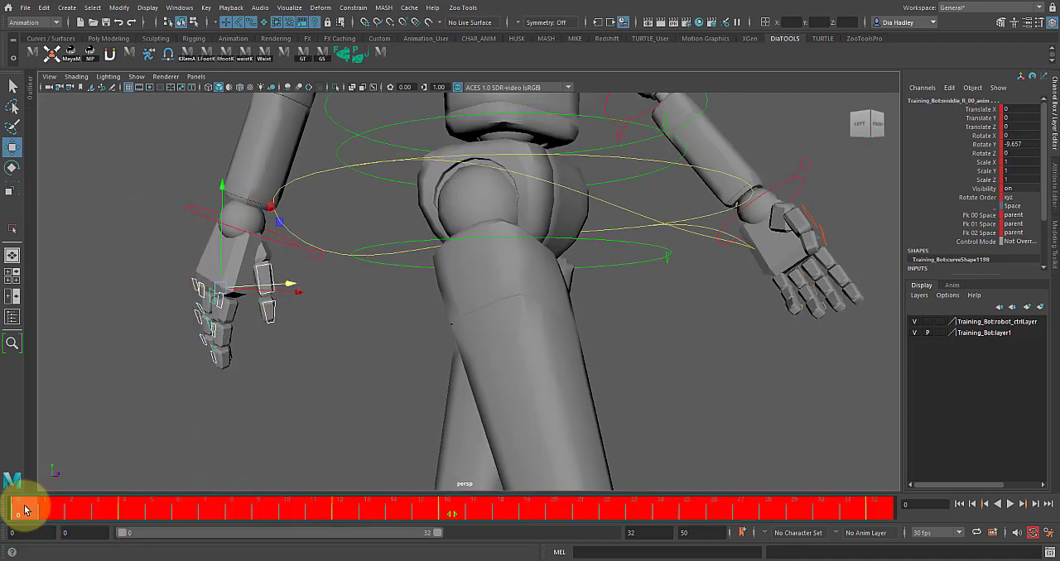
pyautogui.rightClick(24, 505)
pyautogui.click(65, 334)
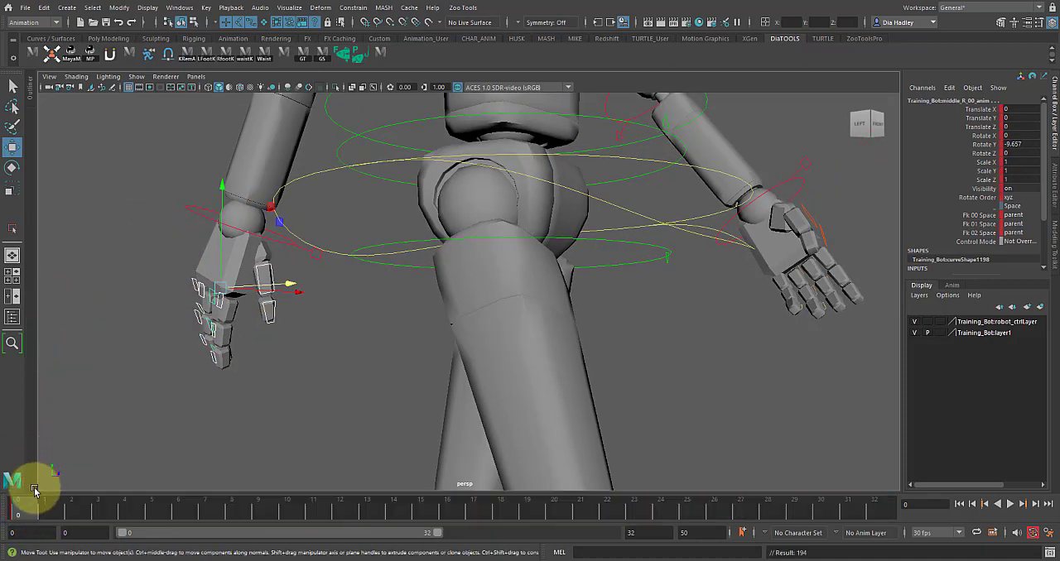
# - Deselect the finger controls and play back the 32-frame walk cycle with the full character in view
pyautogui.scroll(-8, 364, 175)
pyautogui.keyDown('alt'); pyautogui.moveTo(621, 232); pyautogui.dragTo(641, 262); pyautogui.keyUp('alt')
pyautogui.click(666, 283)
pyautogui.scroll(-4, 655, 278)
pyautogui.keyDown('alt'); pyautogui.moveTo(533, 230); pyautogui.dragTo(443, 233, button='middle'); pyautogui.keyUp('alt')
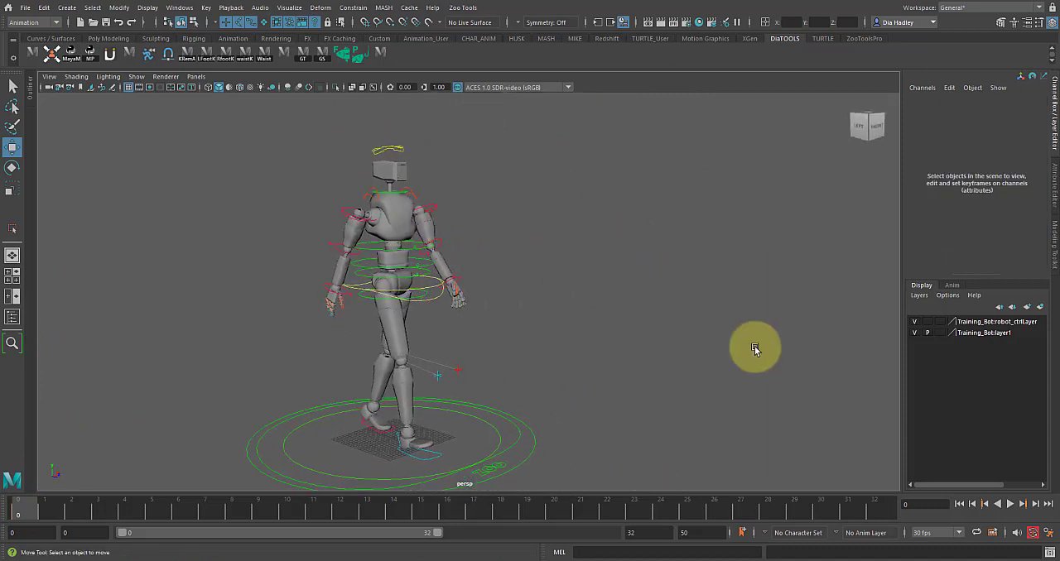
pyautogui.click(1010, 503)
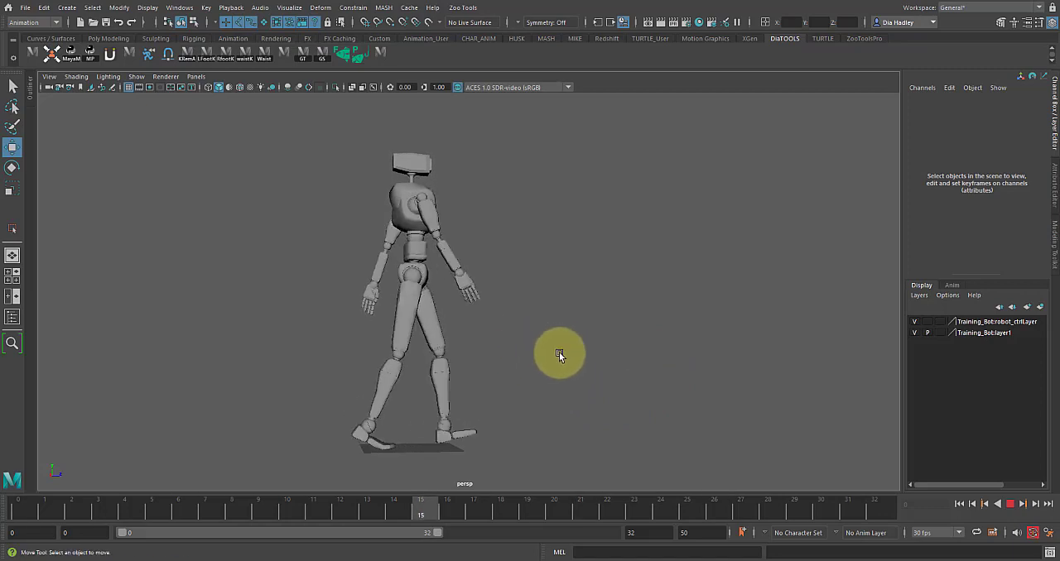
# - Examine the looping walk from the side, front and three-quarter angles, checking the arm swings, wrist overlap and finger poses
pyautogui.keyDown('alt'); pyautogui.moveTo(552, 364); pyautogui.dragTo(634, 360); pyautogui.keyUp('alt')
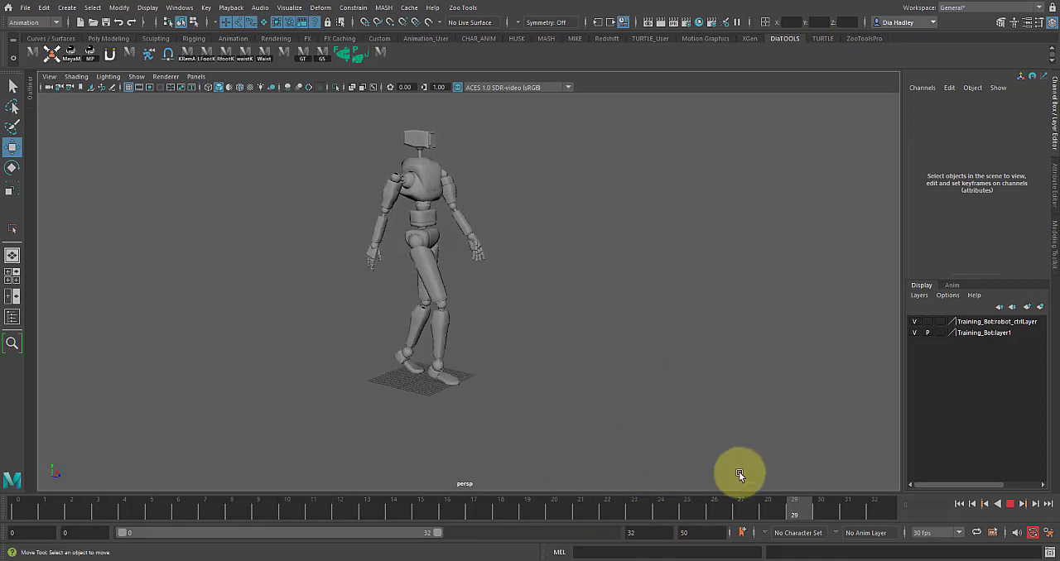
pyautogui.keyDown('alt'); pyautogui.moveTo(547, 407); pyautogui.dragTo(488, 379); pyautogui.keyUp('alt')
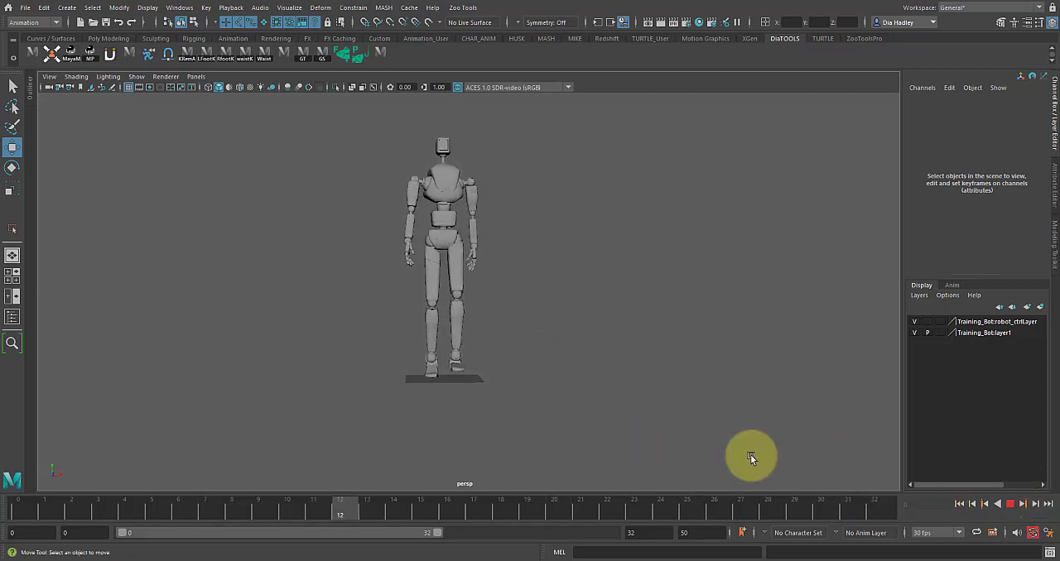
pyautogui.keyDown('alt'); pyautogui.moveTo(585, 414); pyautogui.dragTo(655, 432, button='right'); pyautogui.keyUp('alt')
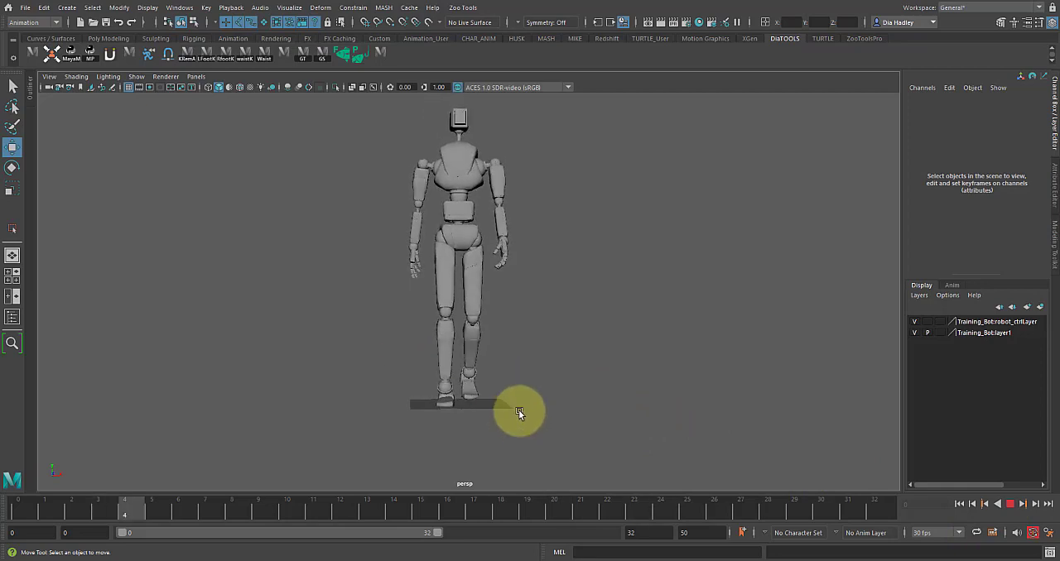
pyautogui.keyDown('alt'); pyautogui.moveTo(461, 229); pyautogui.dragTo(519, 253); pyautogui.keyUp('alt')
pyautogui.keyDown('alt'); pyautogui.moveTo(507, 269); pyautogui.dragTo(502, 301, button='middle'); pyautogui.keyUp('alt')
pyautogui.keyDown('alt'); pyautogui.moveTo(476, 264); pyautogui.dragTo(515, 284); pyautogui.keyUp('alt')
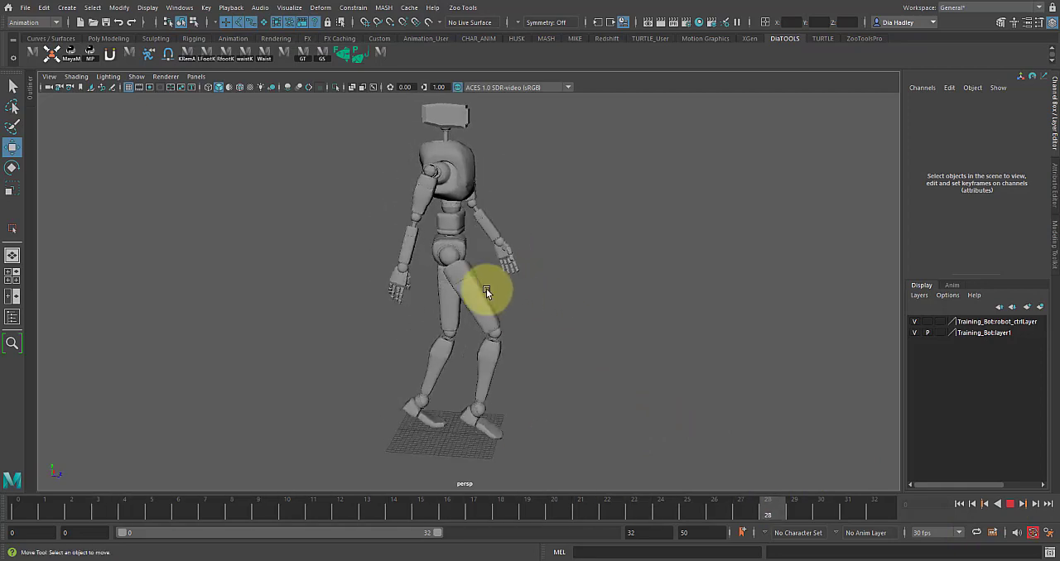
pyautogui.moveTo(470, 354)
pyautogui.keyDown('alt'); pyautogui.mouseDown()
pyautogui.moveTo(473, 339)
pyautogui.moveTo(468, 357)
pyautogui.mouseUp(); pyautogui.keyUp('alt')
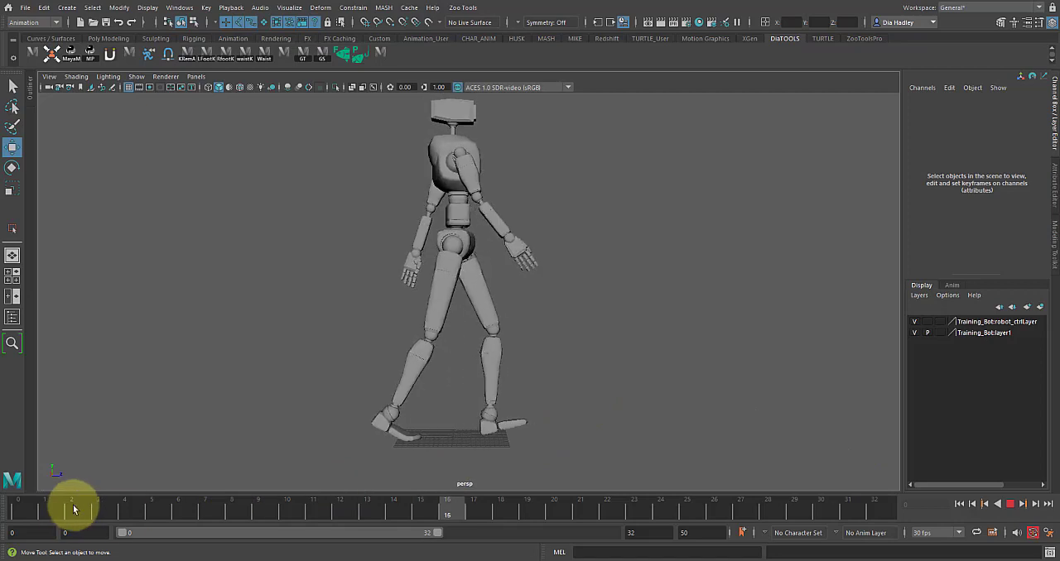
pyautogui.keyDown('alt'); pyautogui.moveTo(542, 385); pyautogui.dragTo(525, 367); pyautogui.keyUp('alt')
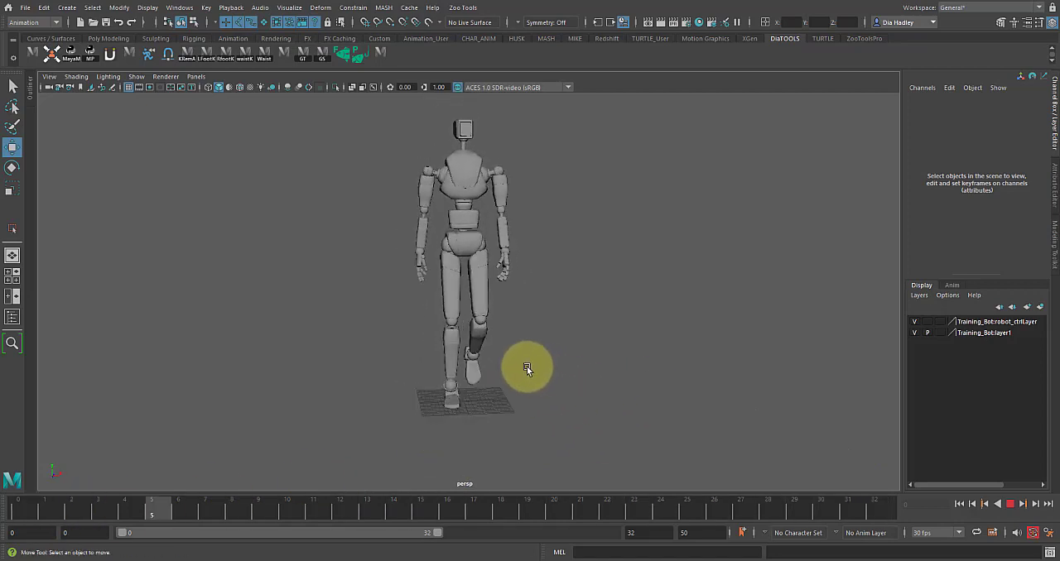
pyautogui.keyDown('alt'); pyautogui.moveTo(535, 336); pyautogui.dragTo(504, 334); pyautogui.keyUp('alt')
pyautogui.keyDown('alt'); pyautogui.moveTo(569, 335); pyautogui.dragTo(701, 411); pyautogui.keyUp('alt')
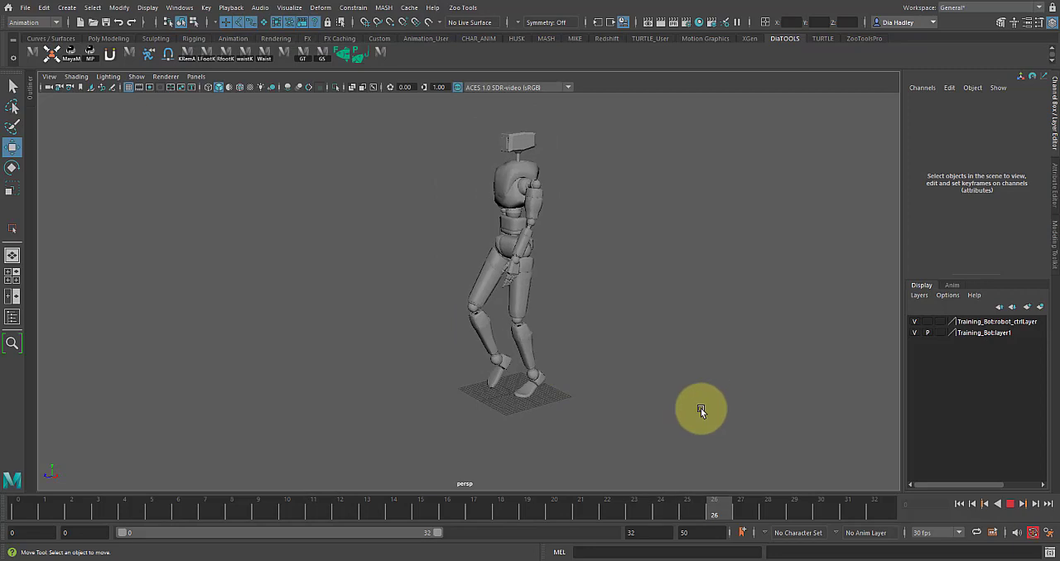